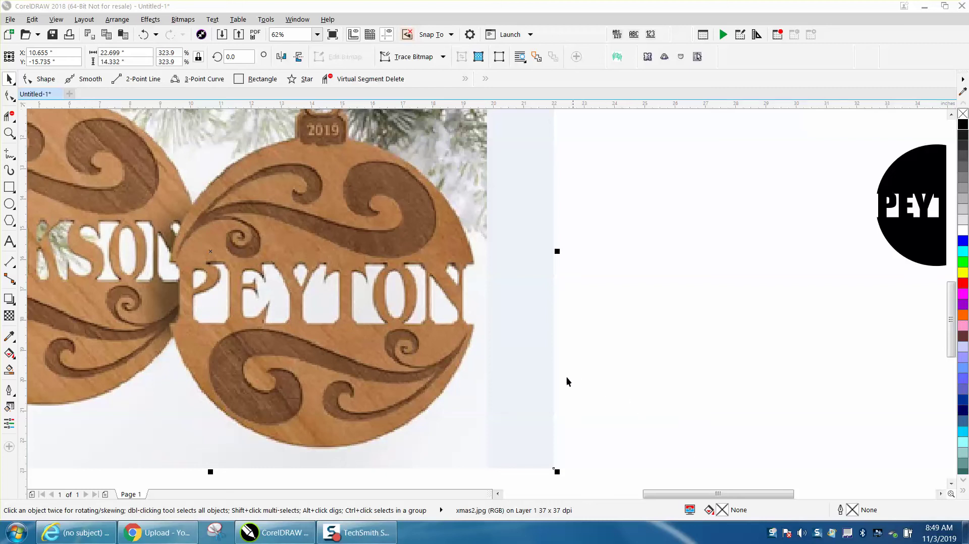
- Move the reference photo aside and draw a circle exactly 4 inches wide beside it
drag(347, 249, 207, 223)
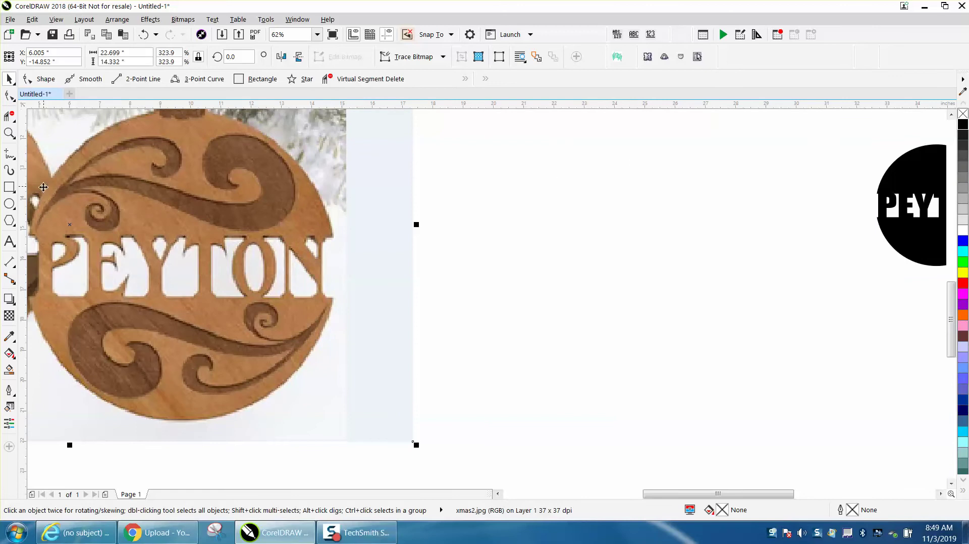
click(9, 204)
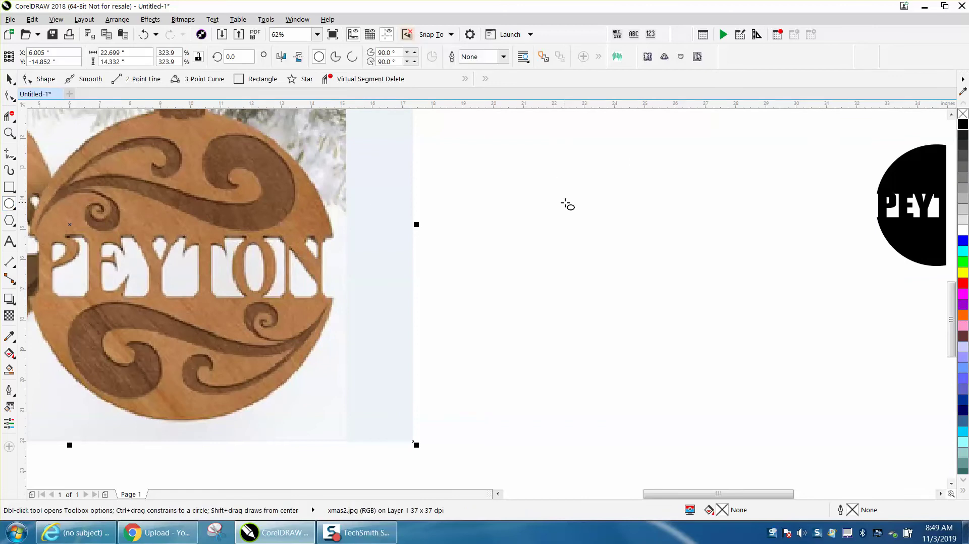
drag(642, 195, 485, 328)
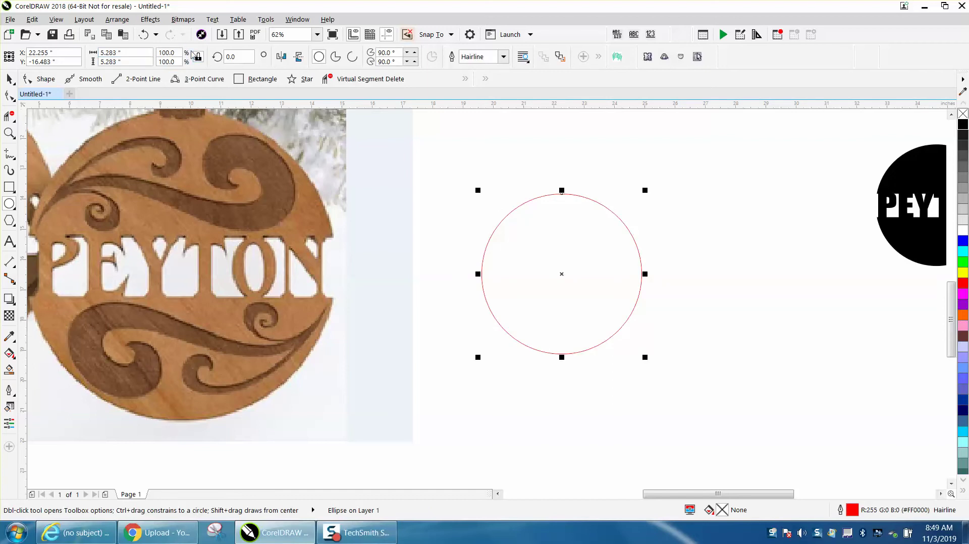
double_click(108, 53)
text(4)
key(Return)
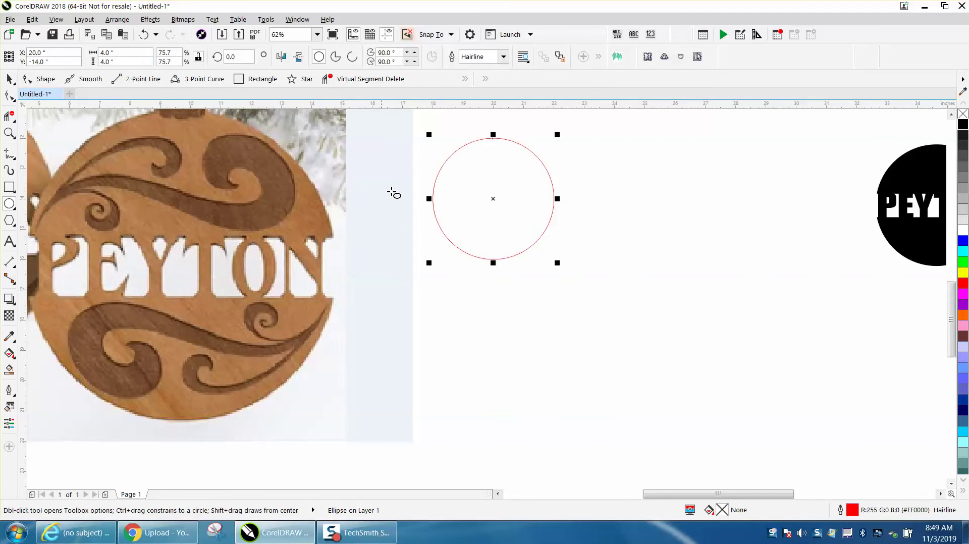
drag(952, 305, 952, 298)
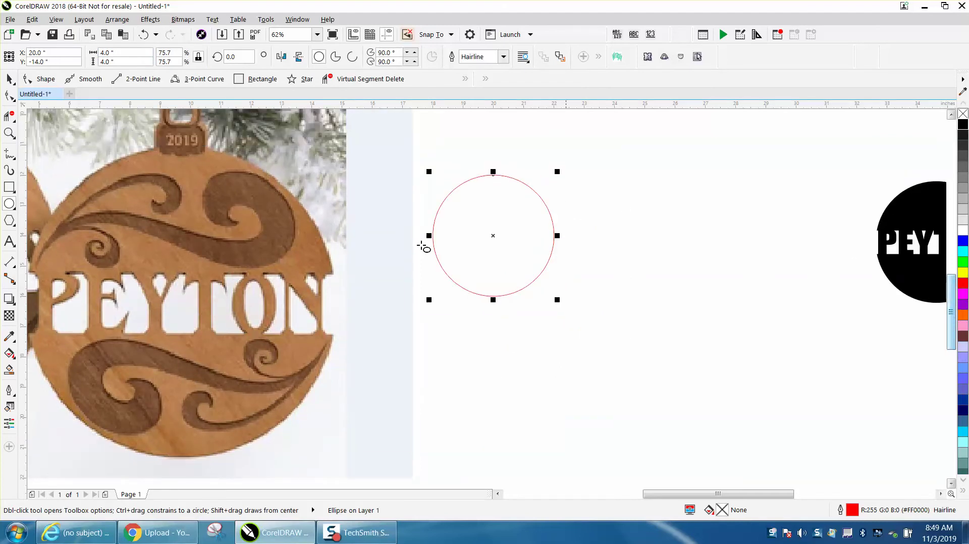
- Centre a wide horizontal band rectangle on the circle and trim through it to split the circle
click(10, 187)
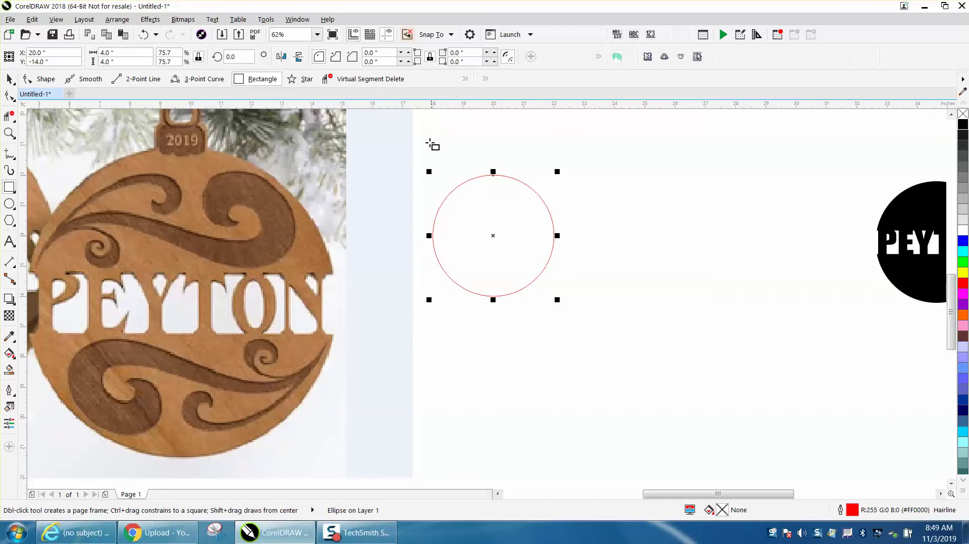
drag(429, 141, 550, 162)
key(p)
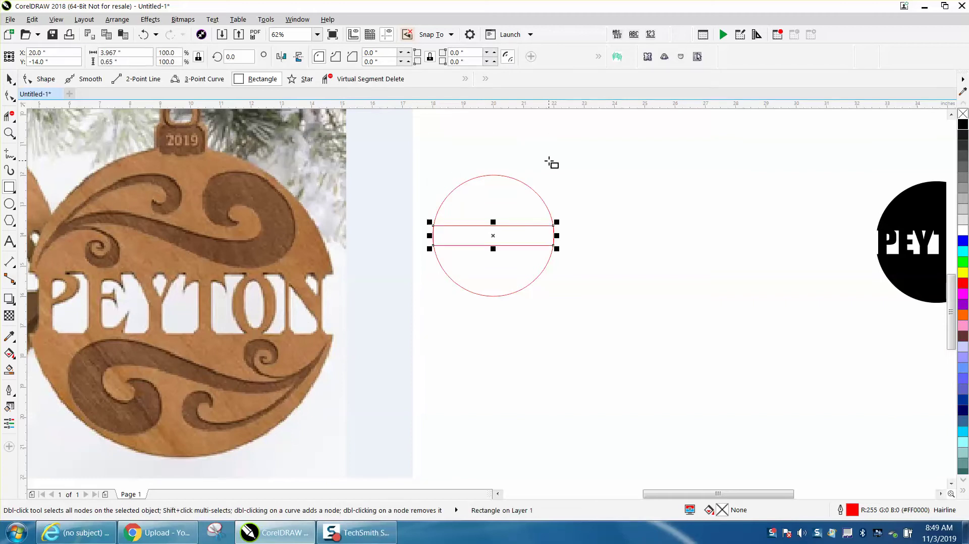
drag(557, 236, 574, 236)
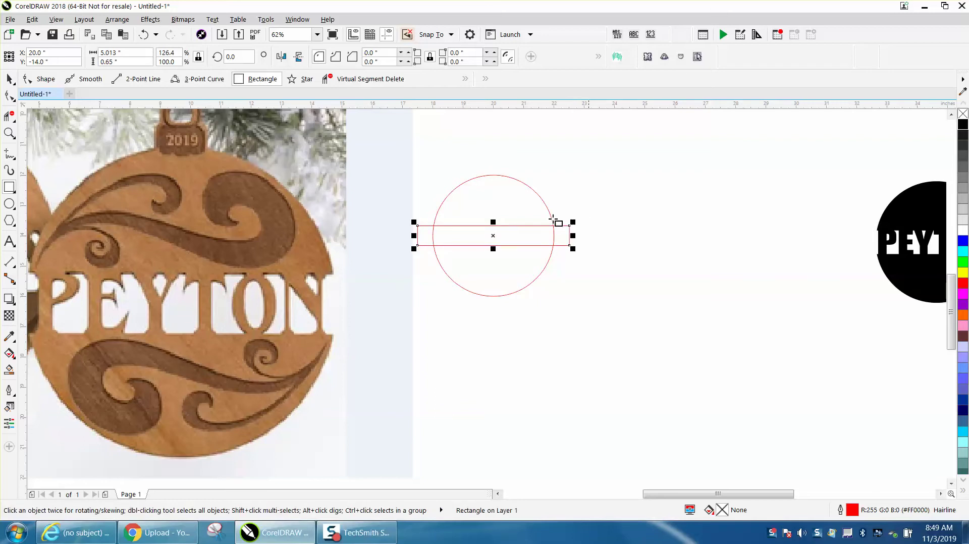
click(8, 117)
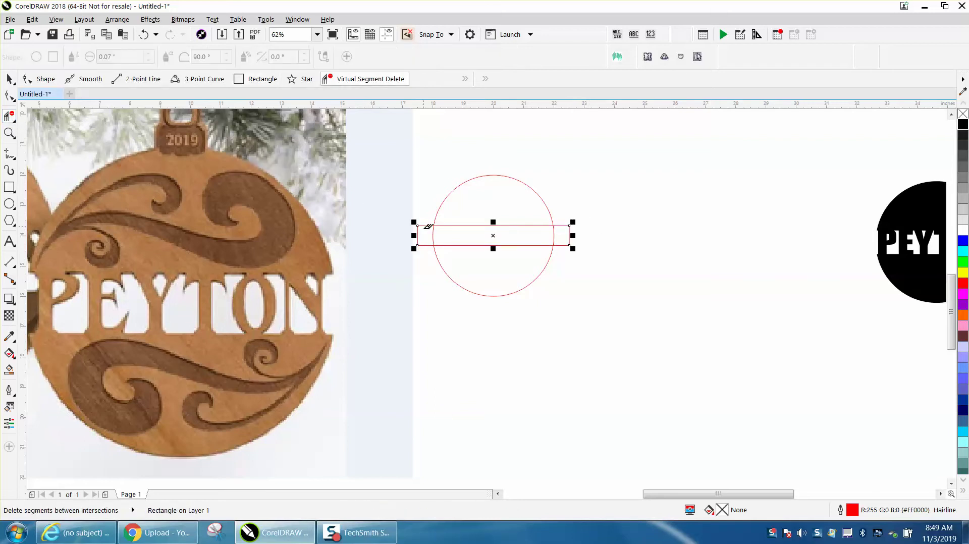
drag(411, 234, 614, 231)
- Combine the two half-circles into one curve with Ctrl+L and zoom in on them
click(9, 79)
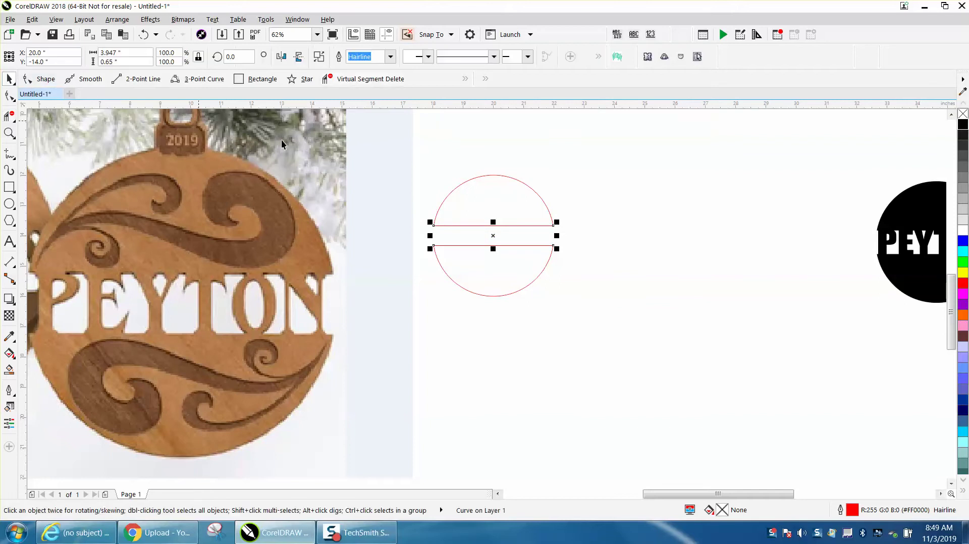
click(484, 178)
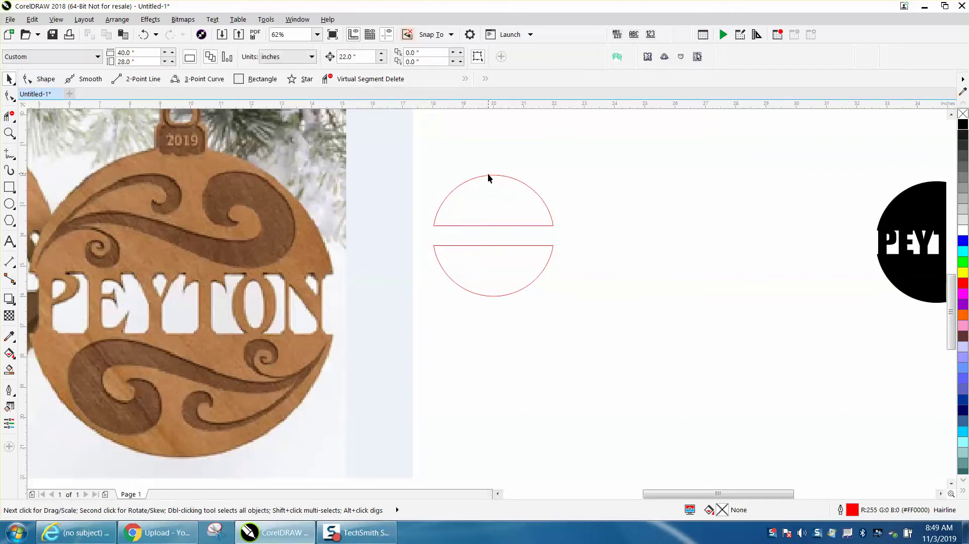
click(490, 175)
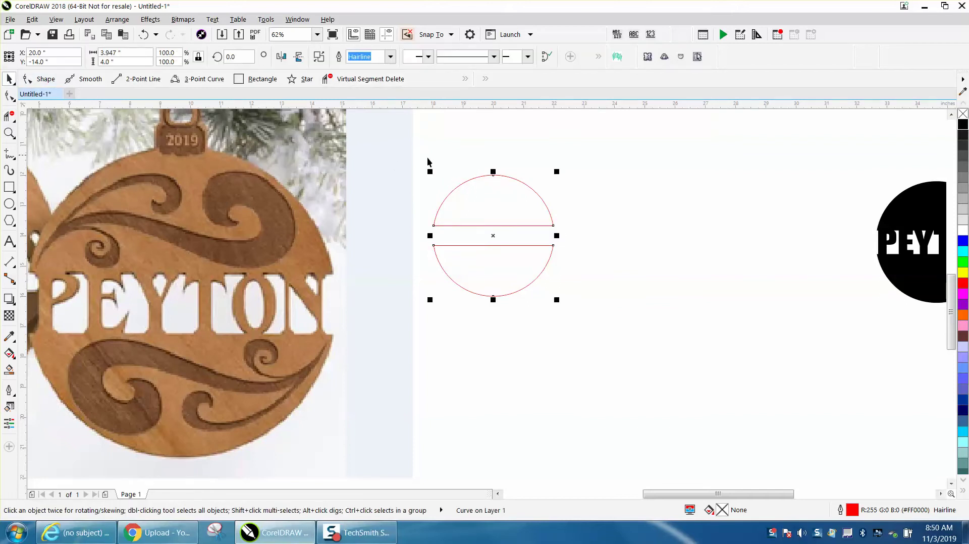
drag(428, 158, 625, 331)
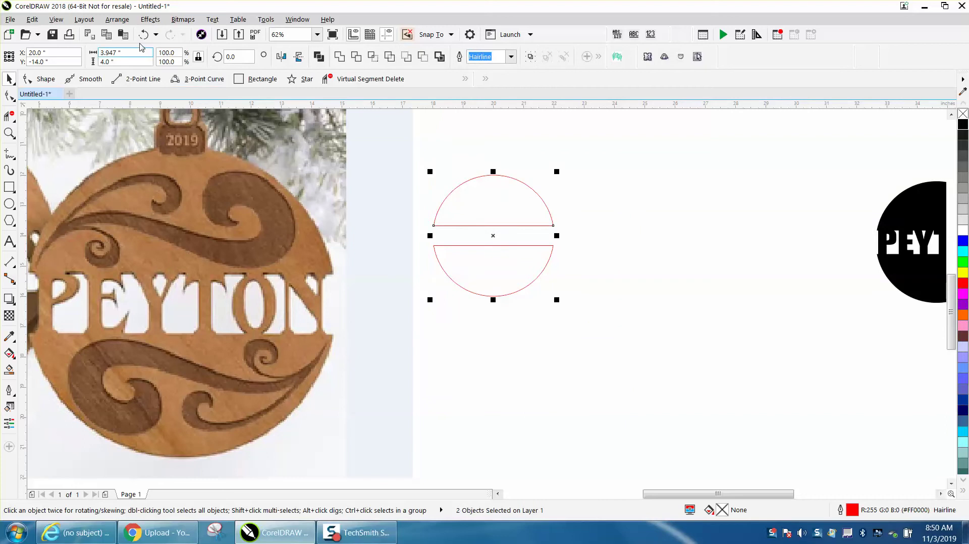
click(117, 20)
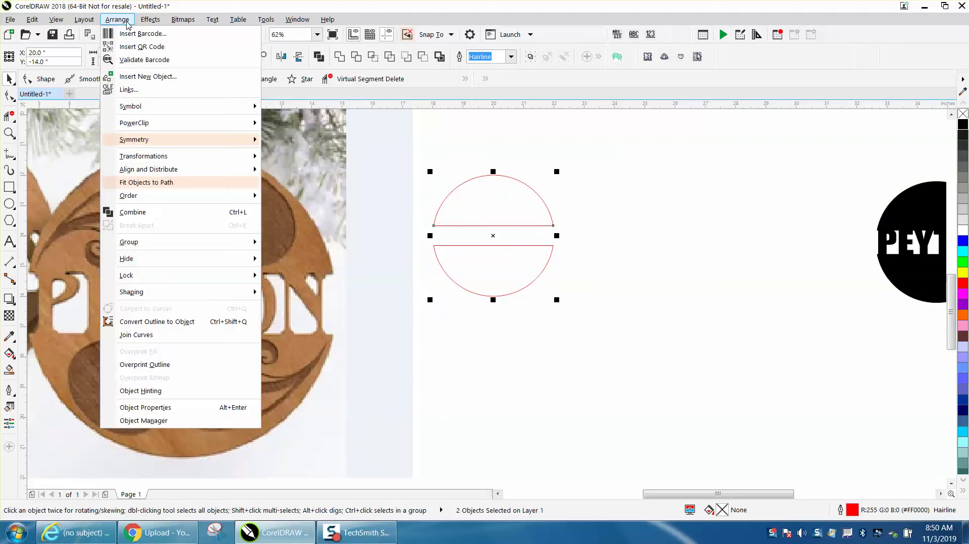
click(448, 134)
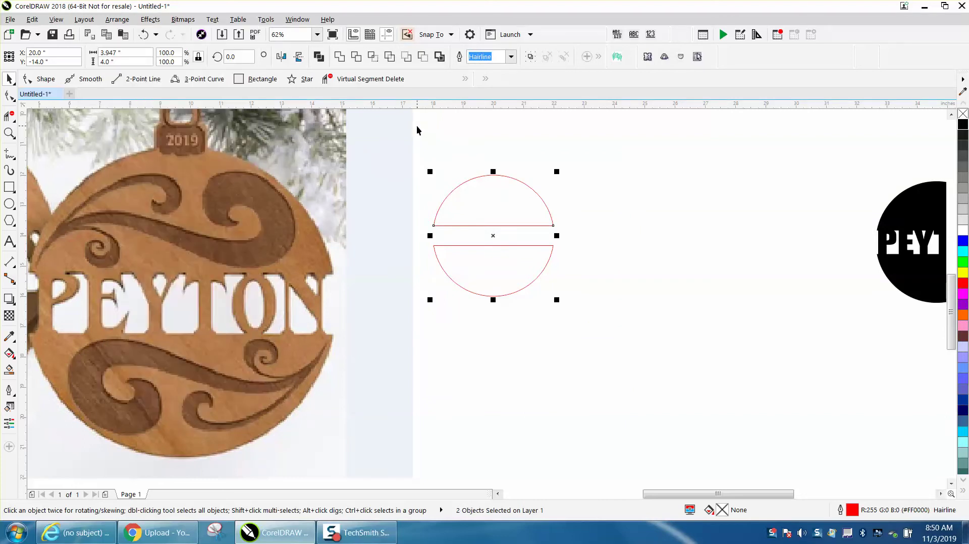
drag(417, 131, 581, 333)
click(117, 20)
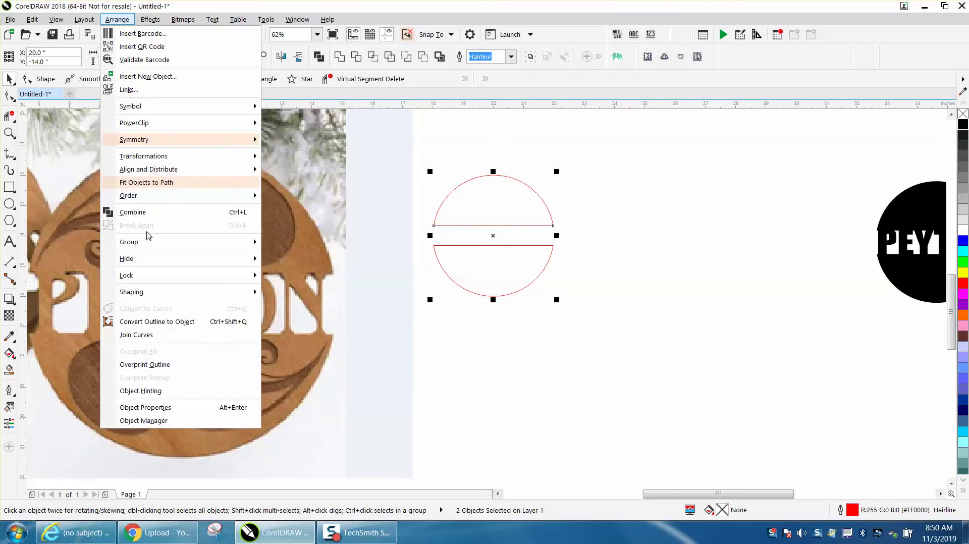
click(423, 162)
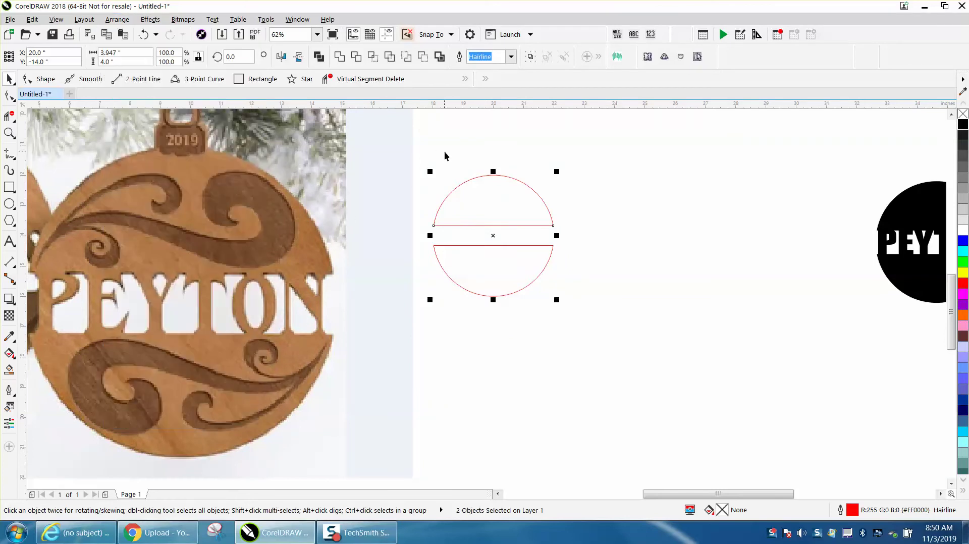
key(ctrl+l)
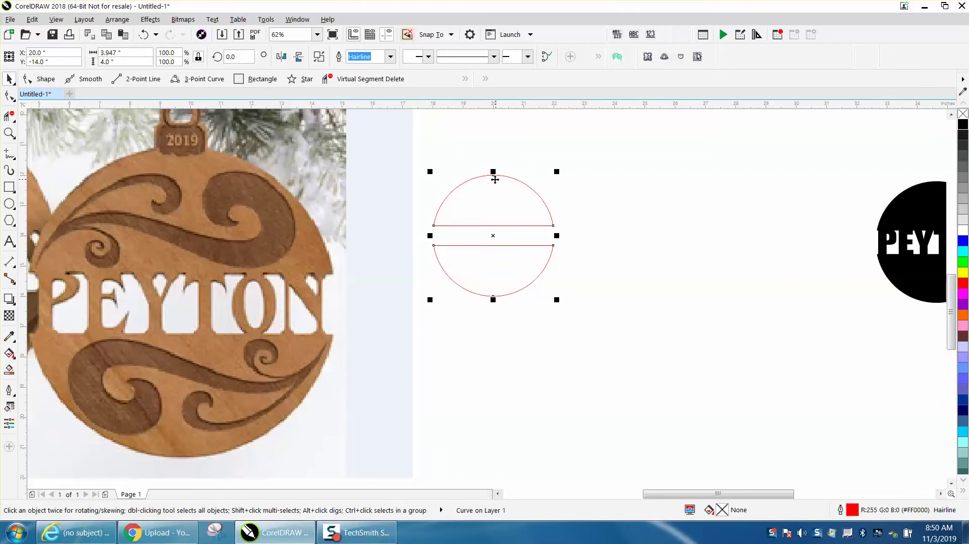
click(10, 134)
drag(413, 158, 637, 347)
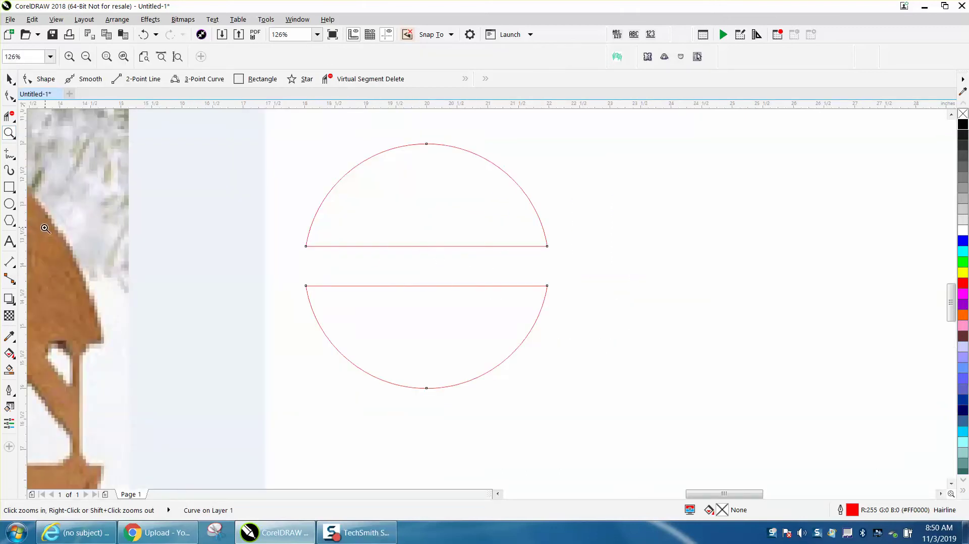
- Add the text PEYTON below the circle, enlarge it, and remove a stray trailing P
click(10, 242)
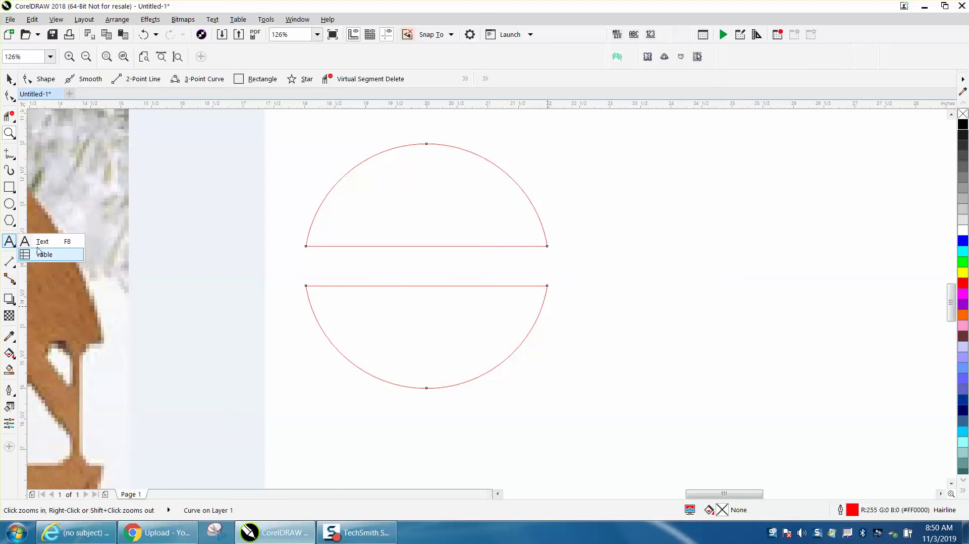
click(44, 240)
scroll(446, 268, down, 2)
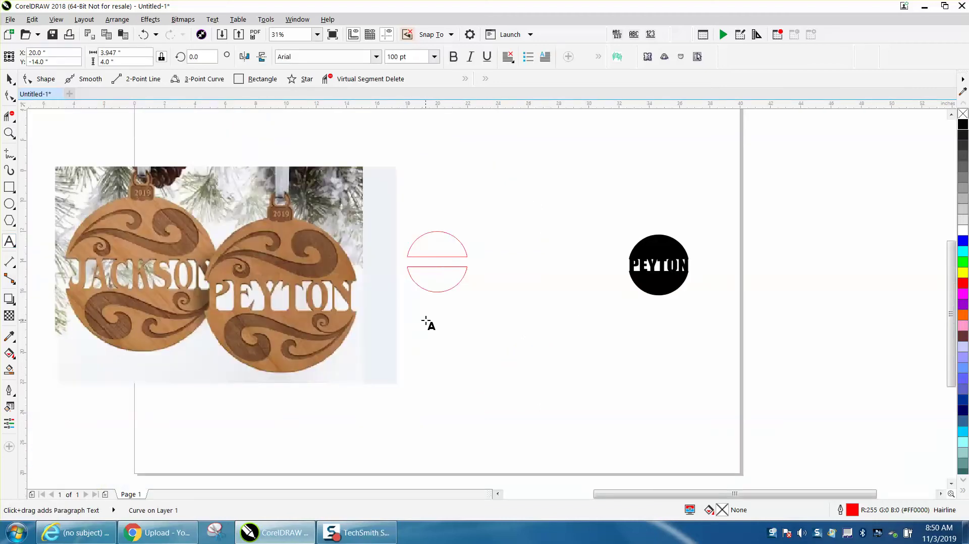
click(428, 323)
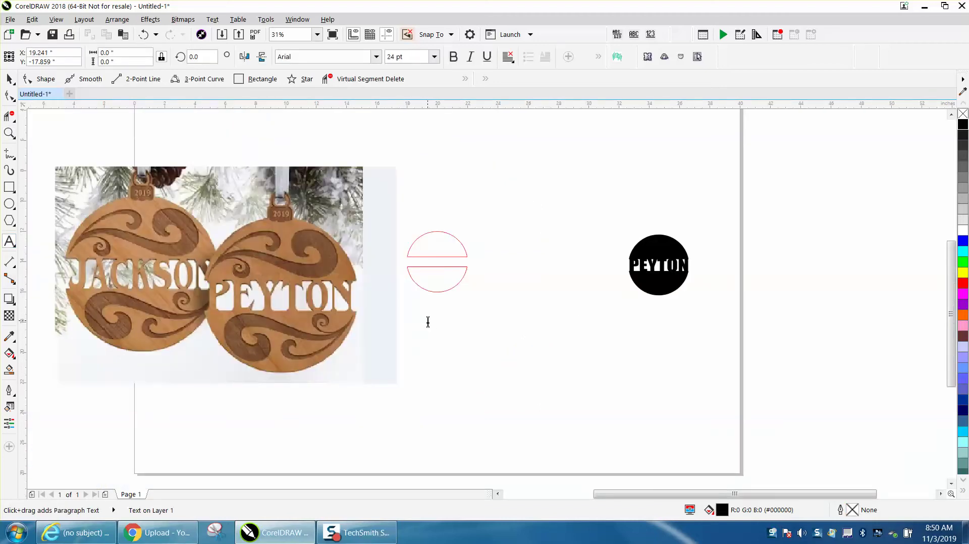
text(PEYTON)
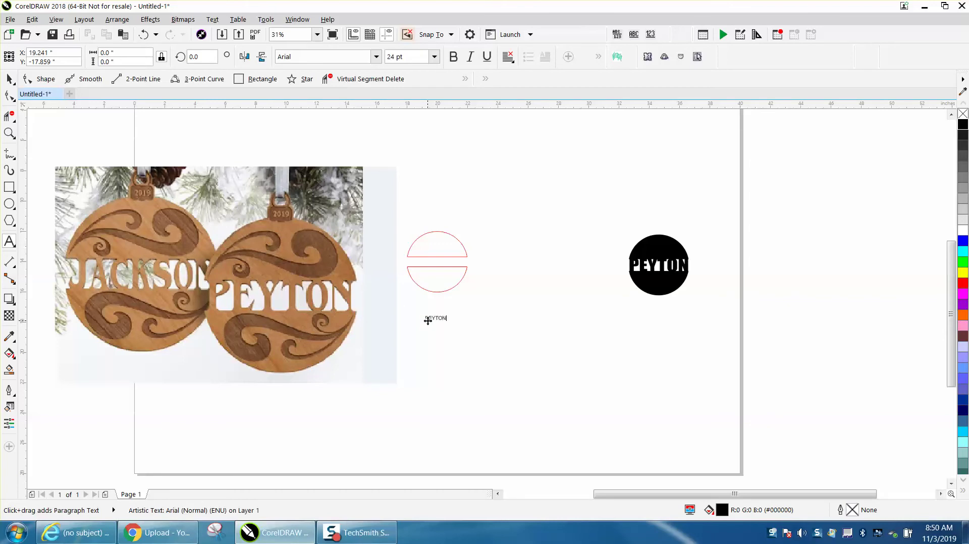
drag(436, 326, 488, 341)
text(P)
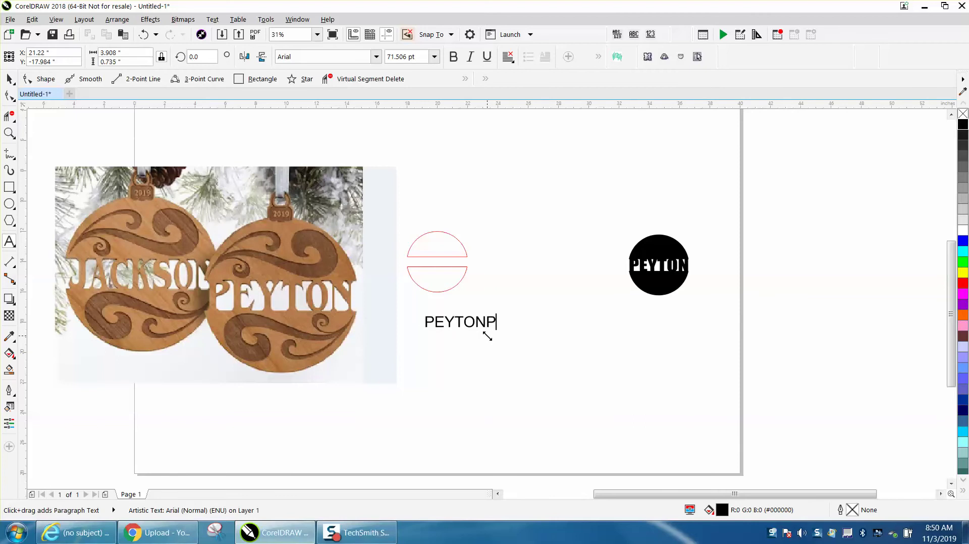
click(9, 79)
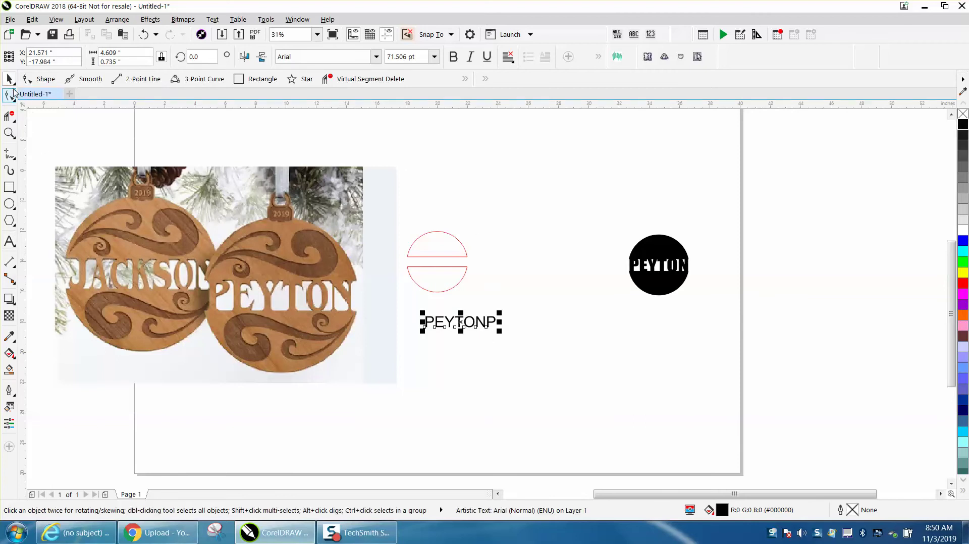
click(10, 241)
click(496, 323)
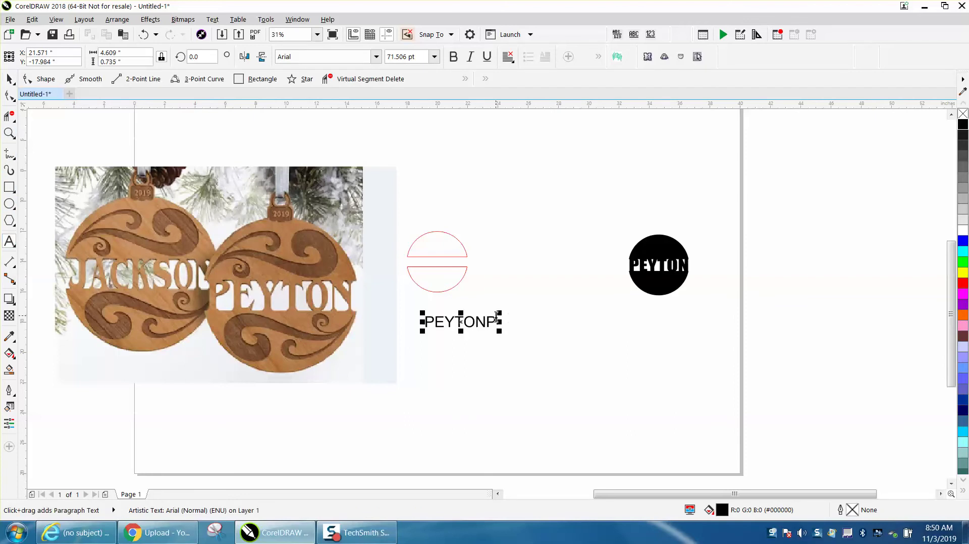
key(BackSpace)
- Centre PEYTON on the circle and zoom in on the circle
click(10, 79)
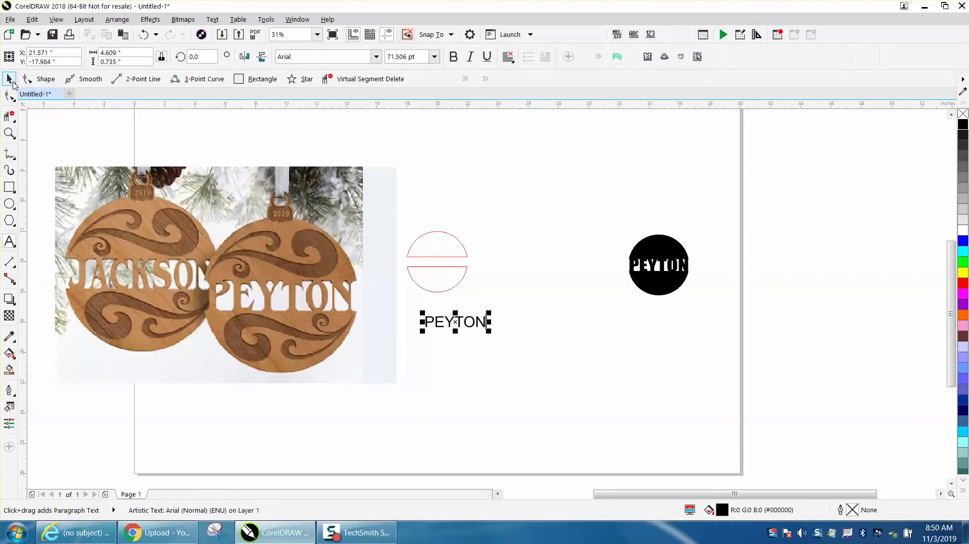
click(156, 125)
click(449, 322)
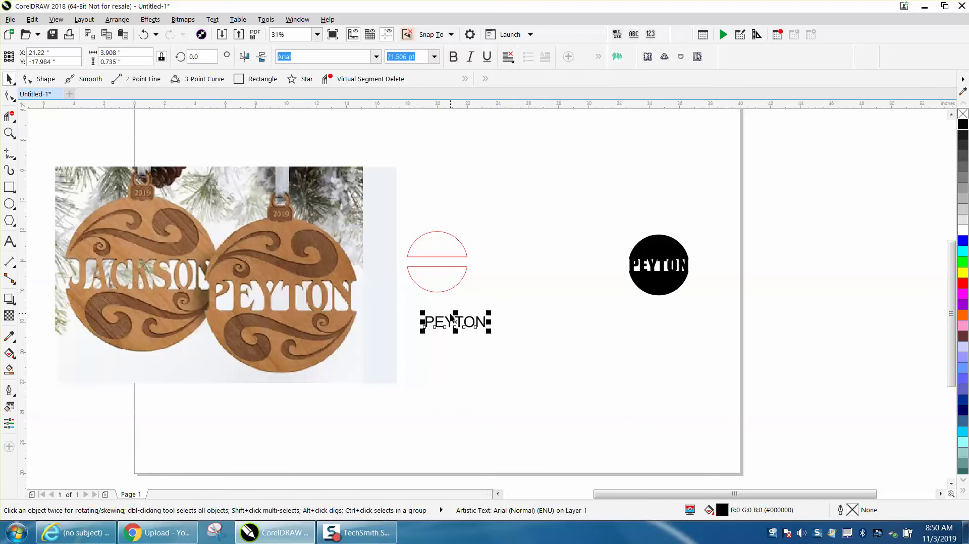
key(p)
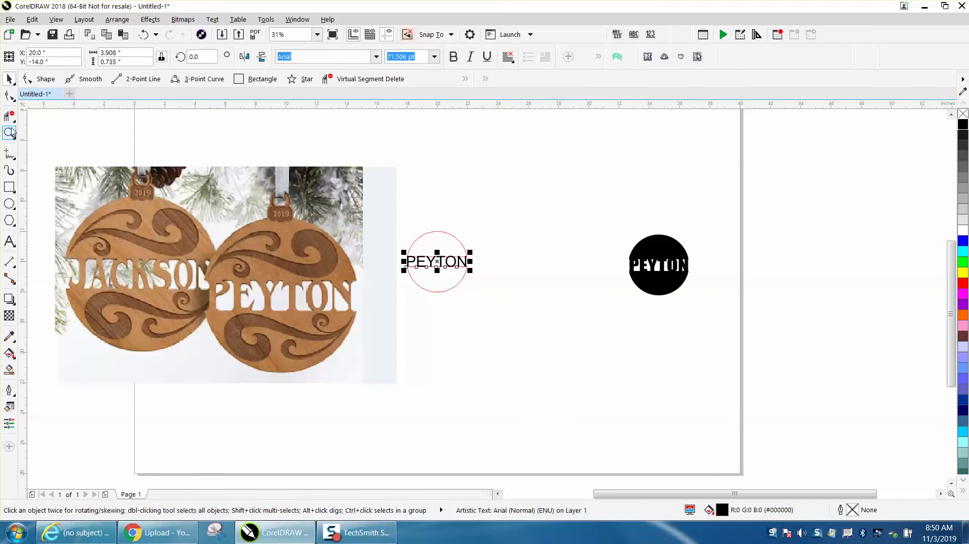
click(9, 132)
drag(398, 232, 599, 331)
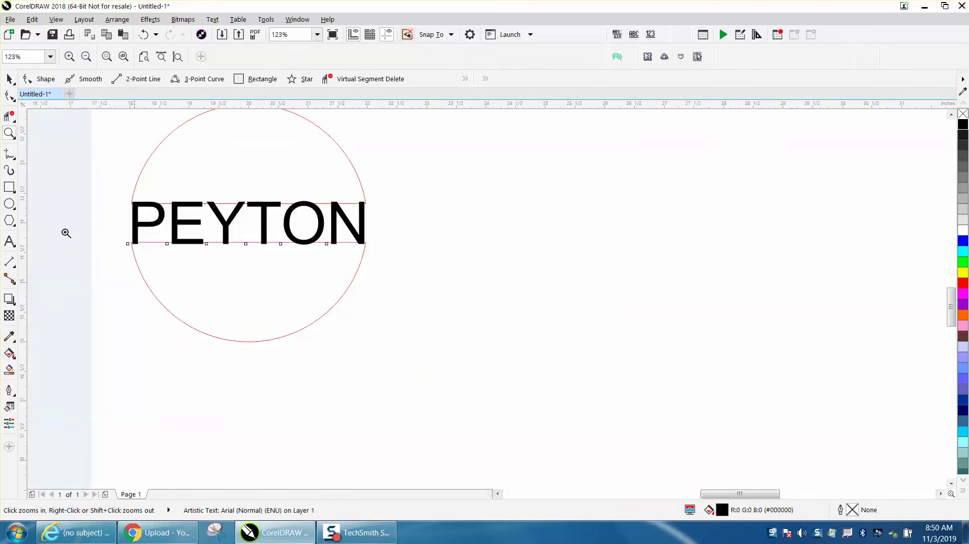
- Set PEYTON in Impact, stretch it to 3.862 inches wide, and centre it on the circle
click(9, 79)
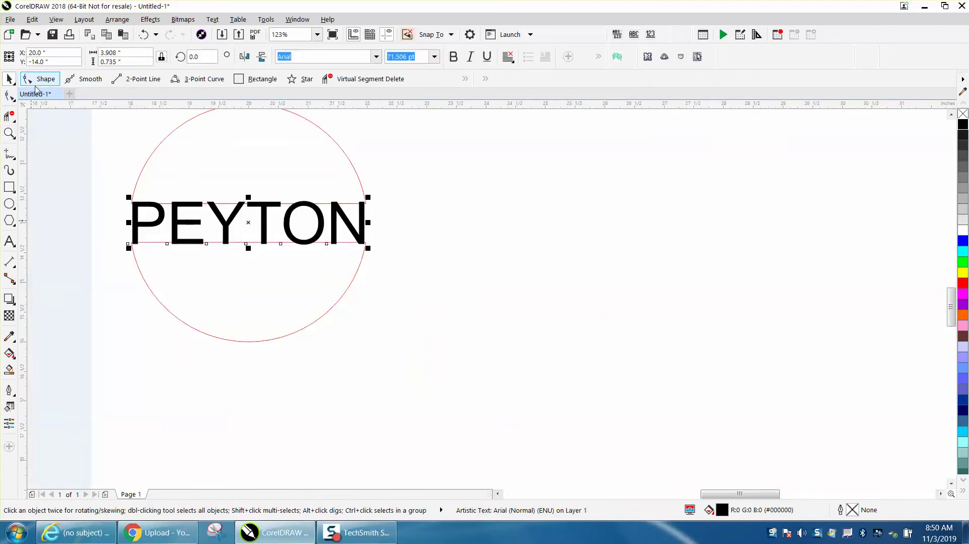
click(377, 57)
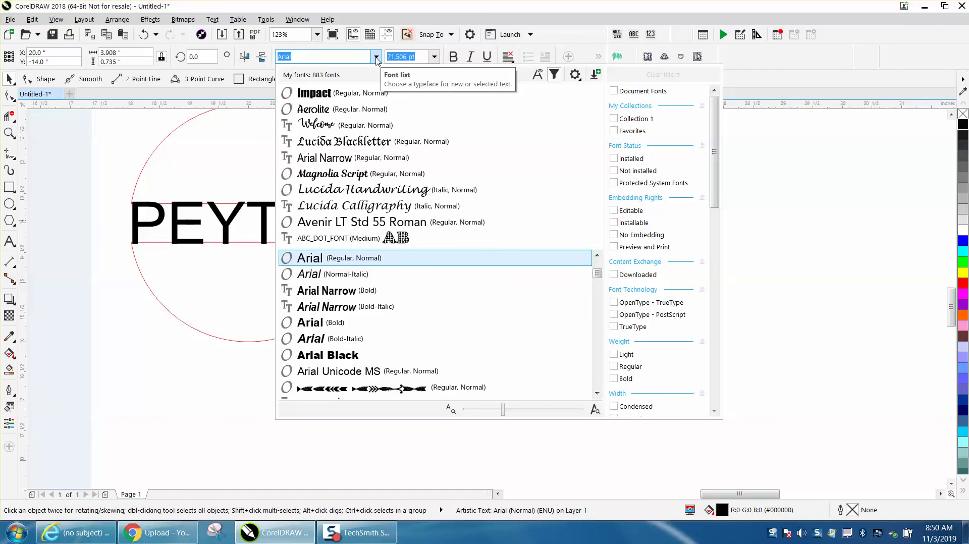
click(330, 96)
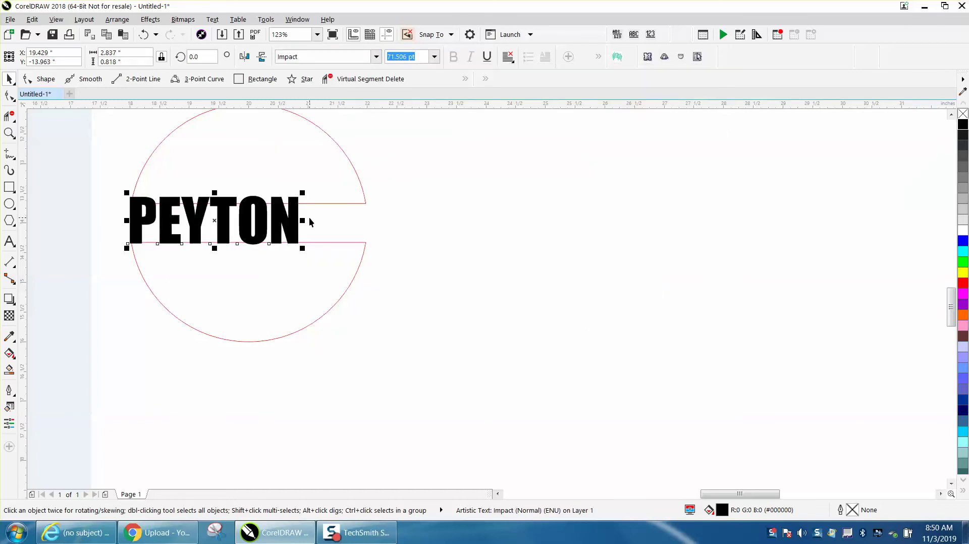
key(p)
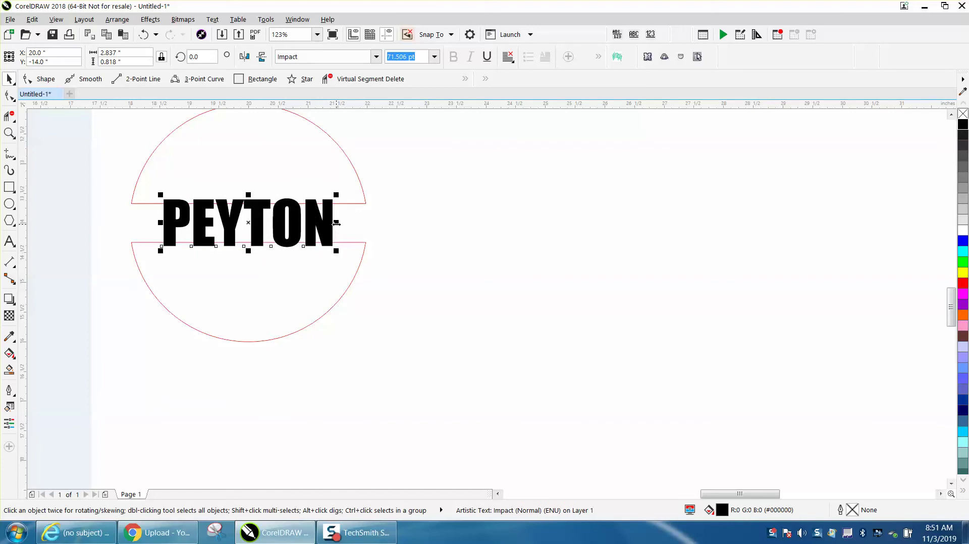
drag(336, 222, 385, 223)
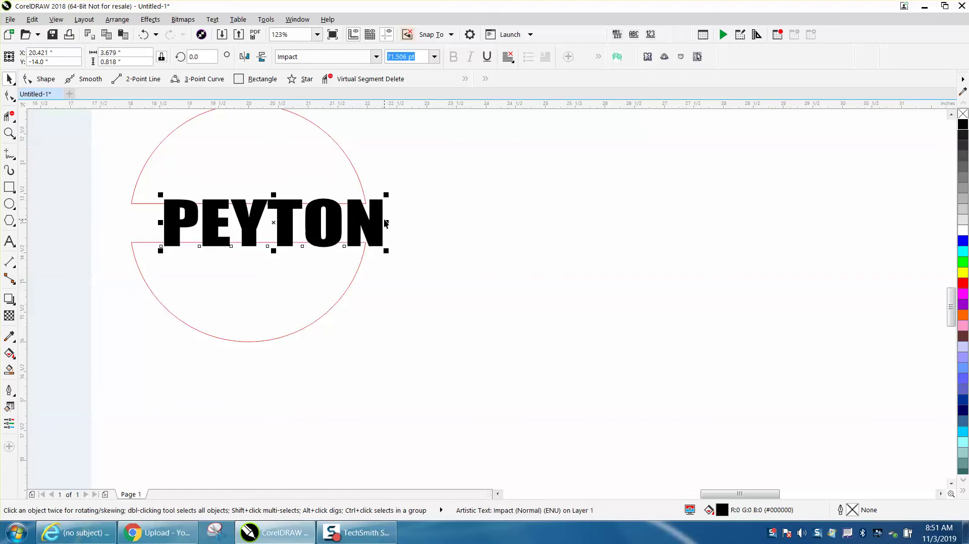
key(p)
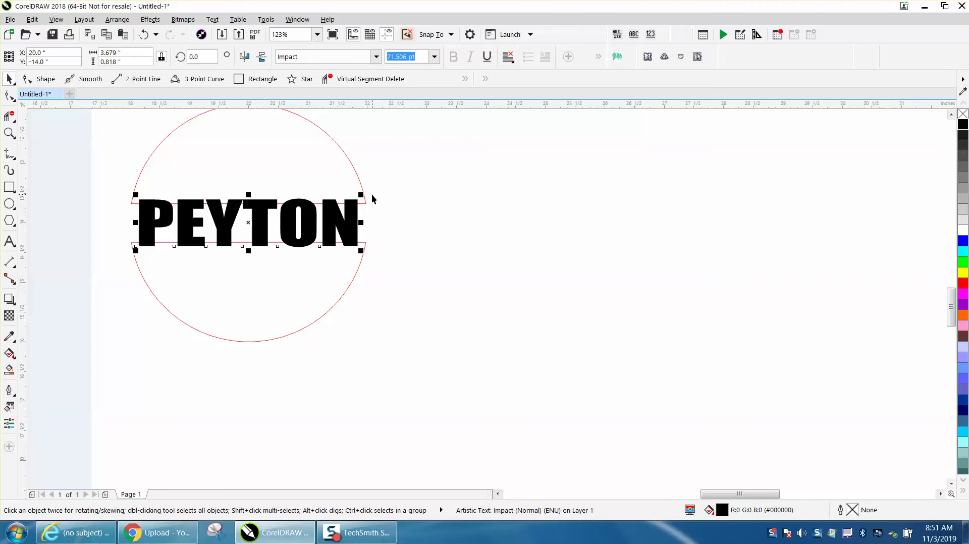
drag(363, 222, 374, 227)
key(p)
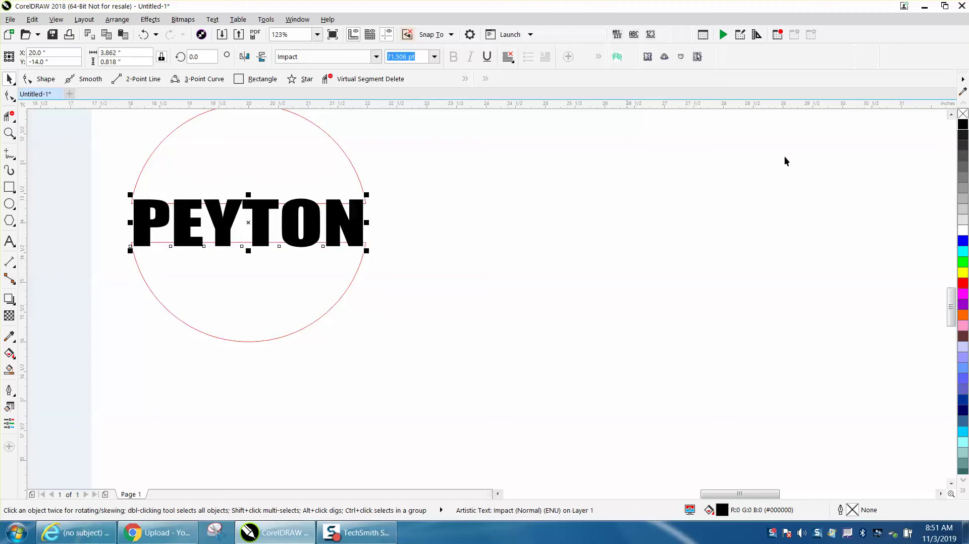
- Remove PEYTON's fill, give it a black hairline outline, and convert it to curves
click(964, 115)
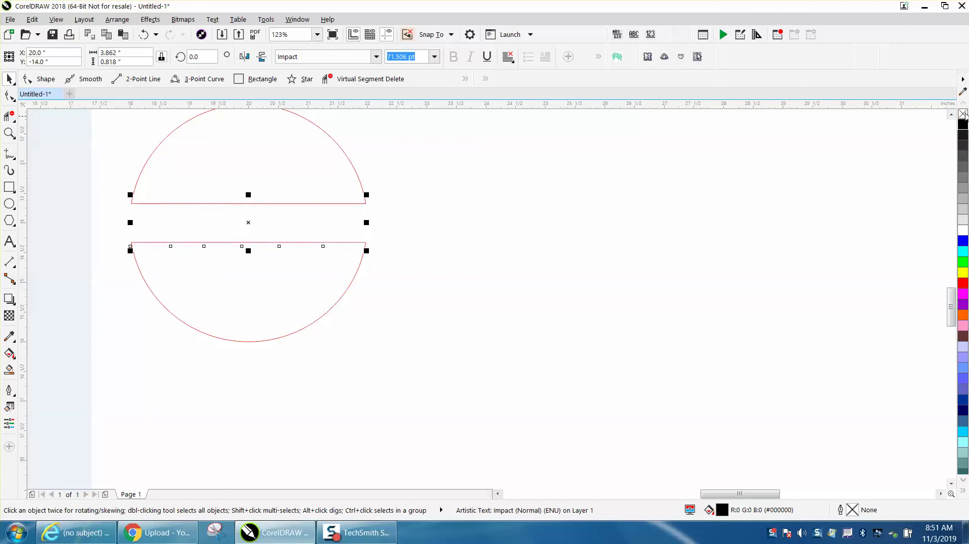
right_click(963, 127)
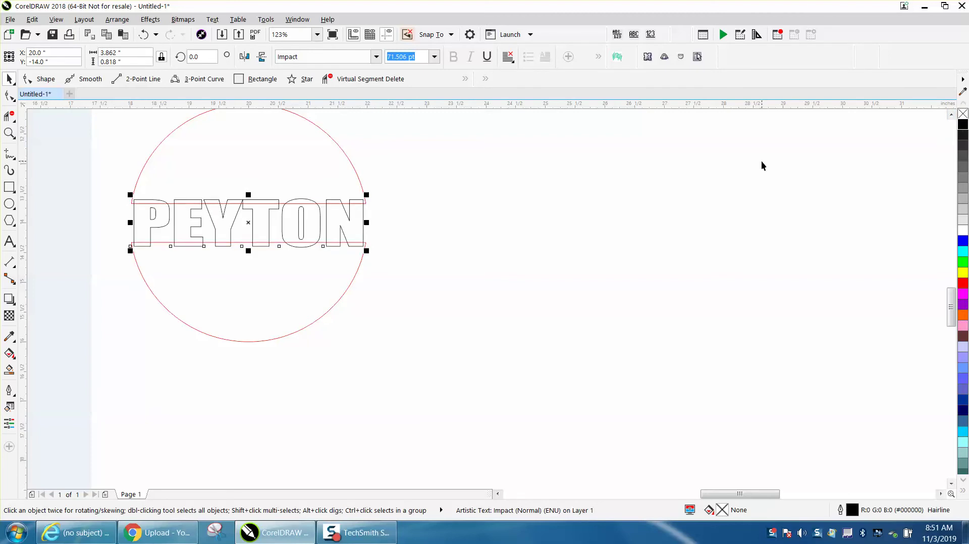
click(117, 19)
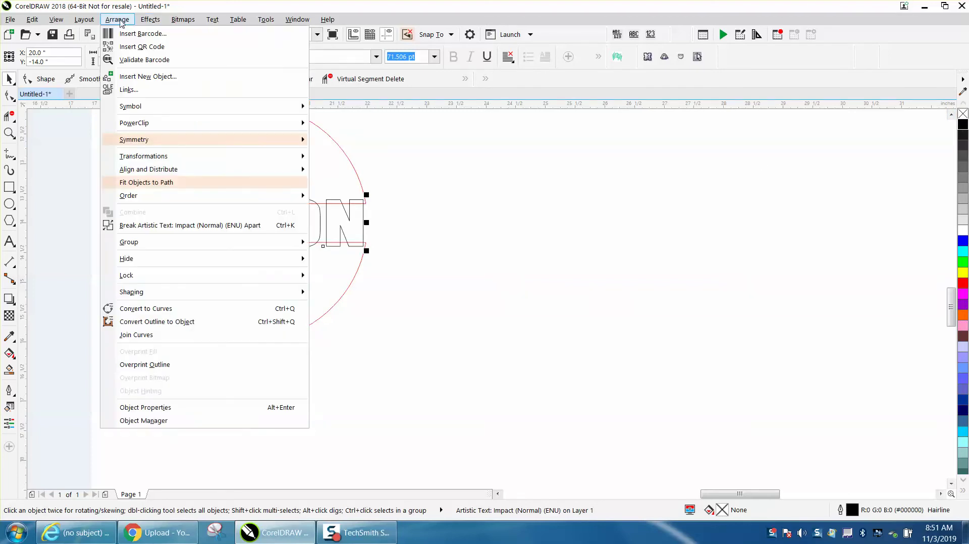
click(180, 309)
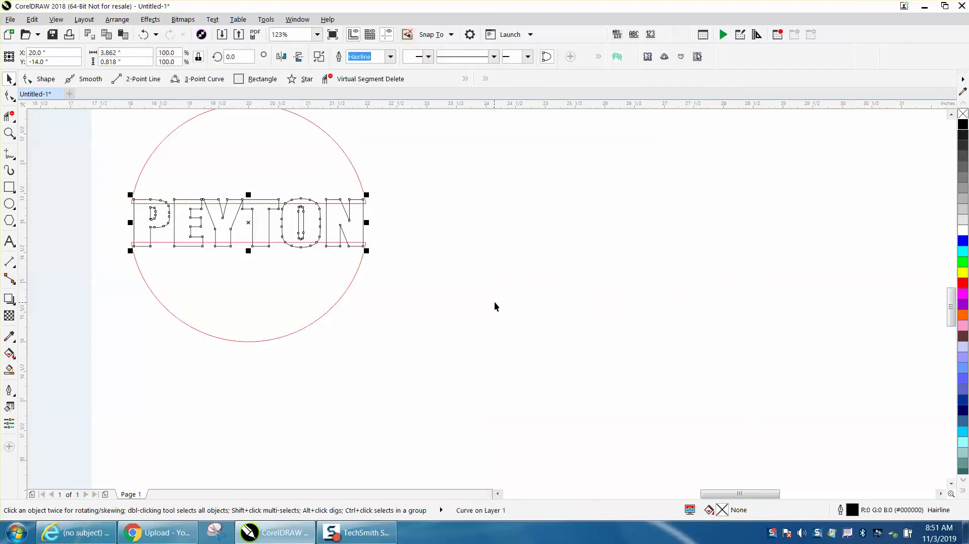
click(458, 294)
- Zoom in on PEYTON and squash its curves to 0.703 inches tall to fit the band
click(6, 133)
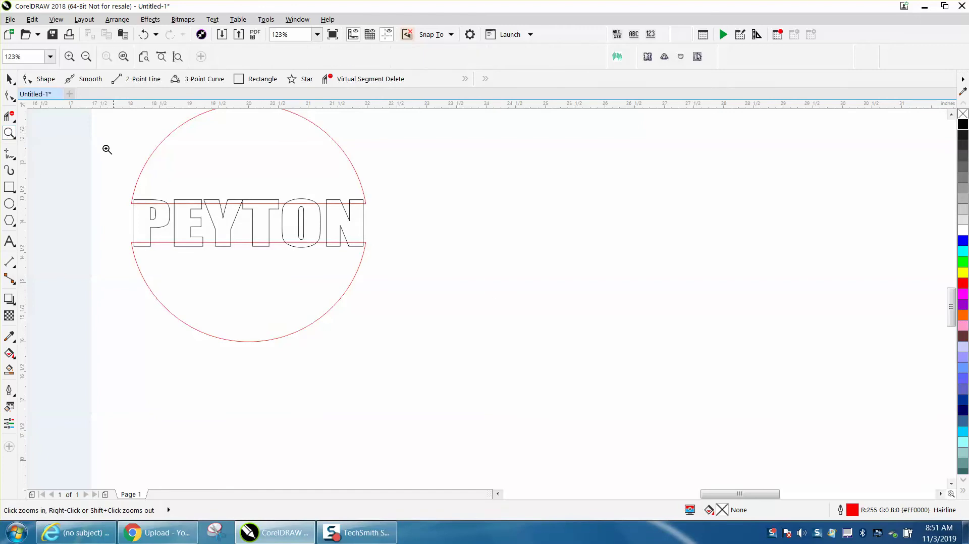
drag(98, 181, 404, 279)
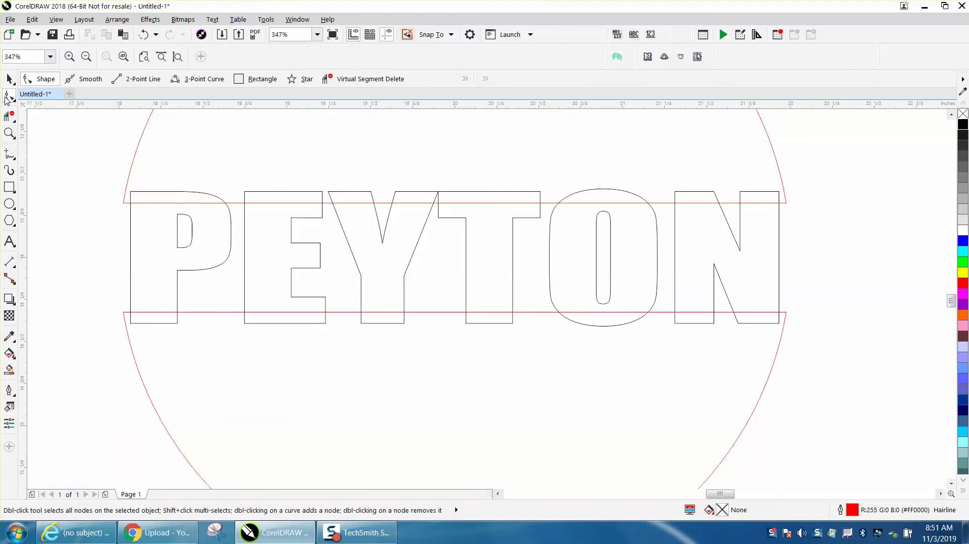
click(9, 116)
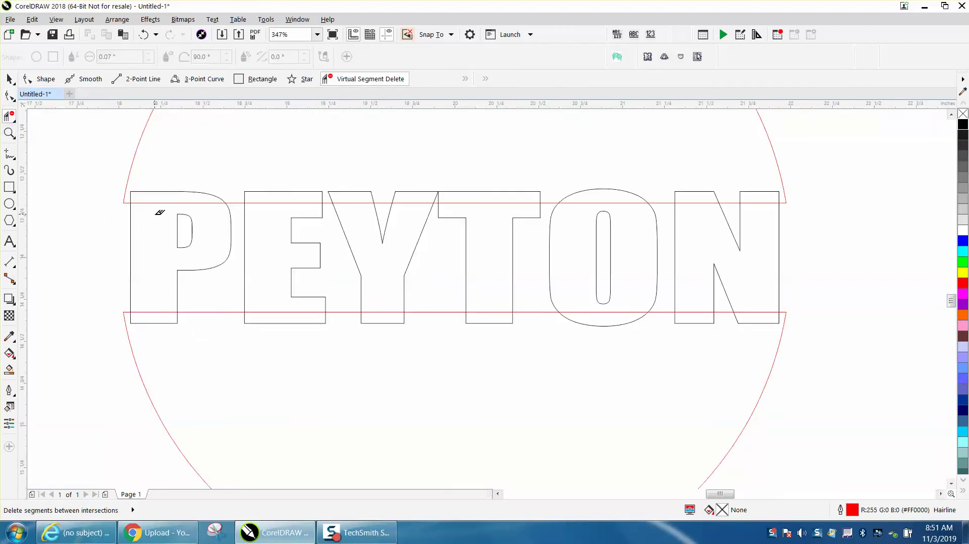
click(9, 79)
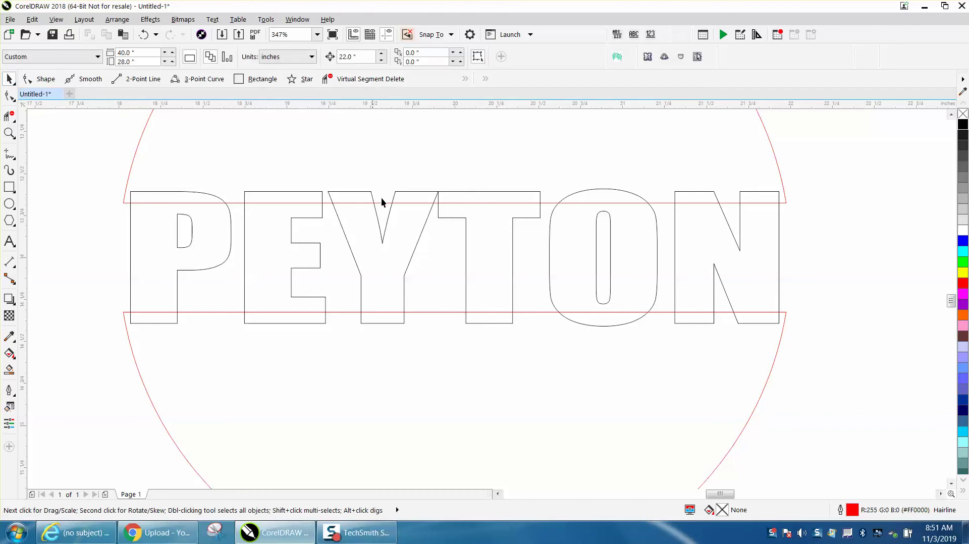
click(373, 196)
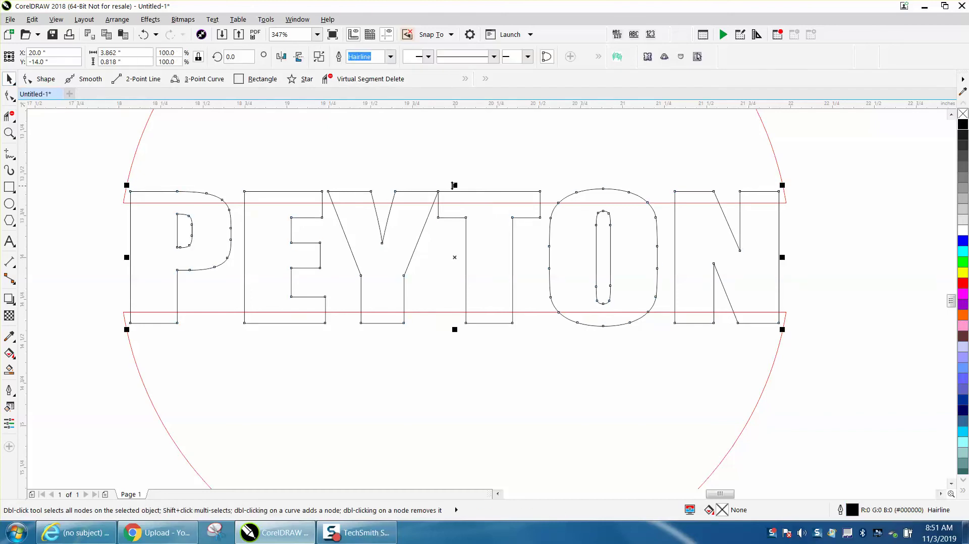
drag(455, 184, 455, 200)
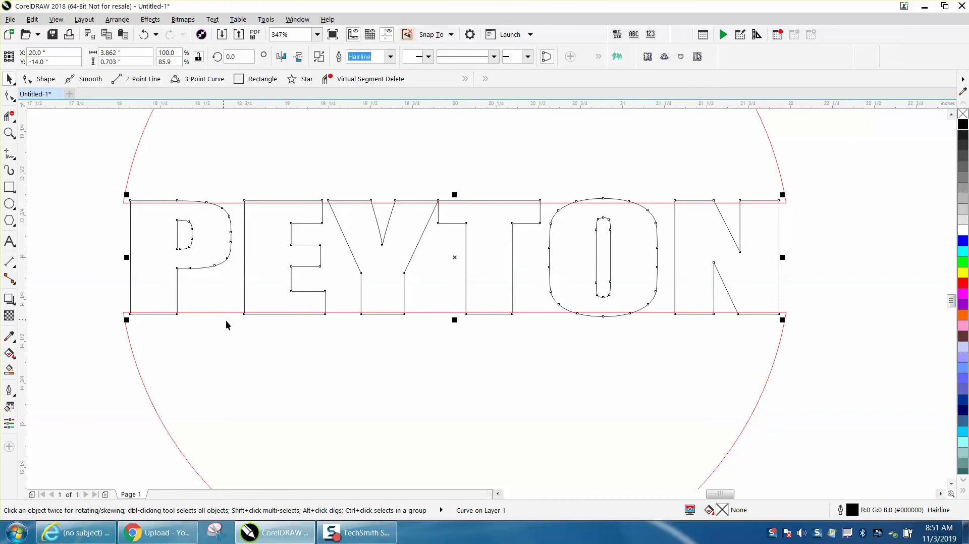
- Trim the top edges of the P, E, Y, O and N along the band's upper line
click(9, 116)
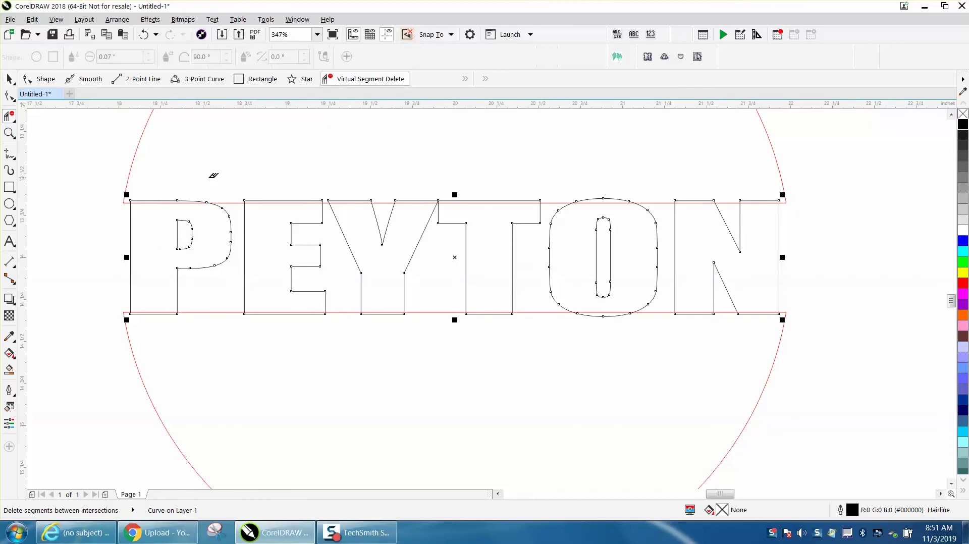
drag(162, 218, 164, 180)
drag(267, 187, 267, 176)
drag(359, 210, 358, 175)
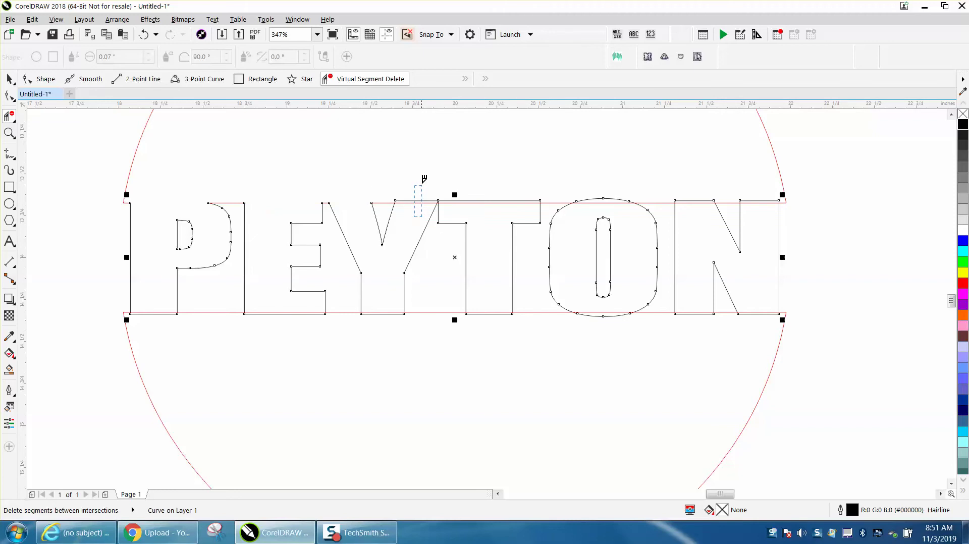
drag(423, 181, 477, 178)
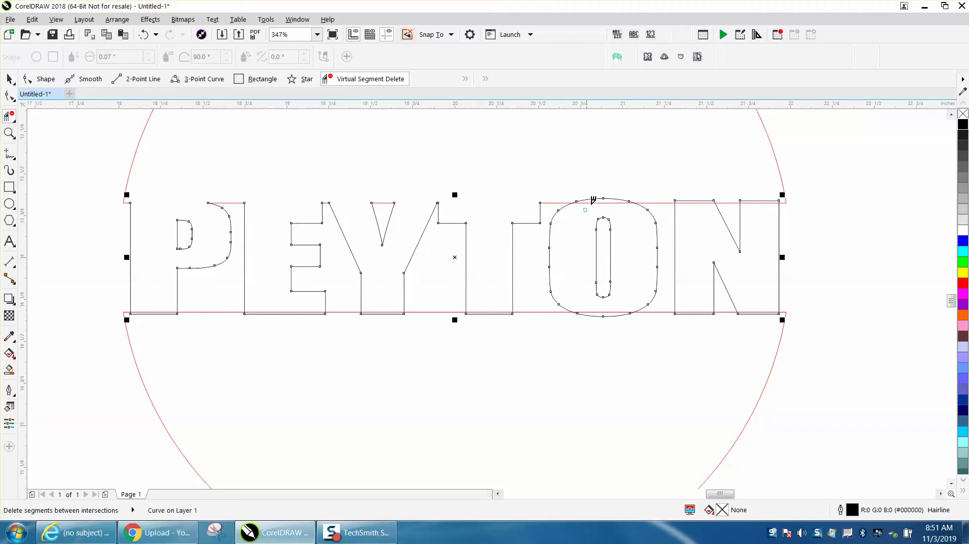
drag(593, 200, 617, 183)
drag(704, 218, 701, 181)
drag(763, 210, 754, 182)
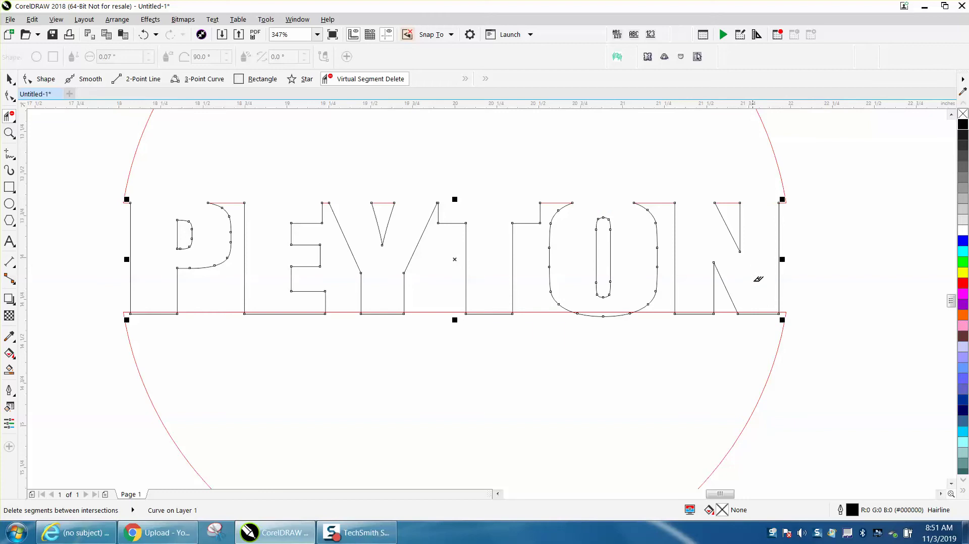
- Trim the bottom edges of the N, O, T, Y, E and P along the band's lower line
drag(759, 279, 756, 334)
drag(704, 303, 700, 340)
mouse_move(628, 310)
mouse_down()
mouse_move(610, 328)
mouse_move(578, 330)
mouse_up()
click(491, 314)
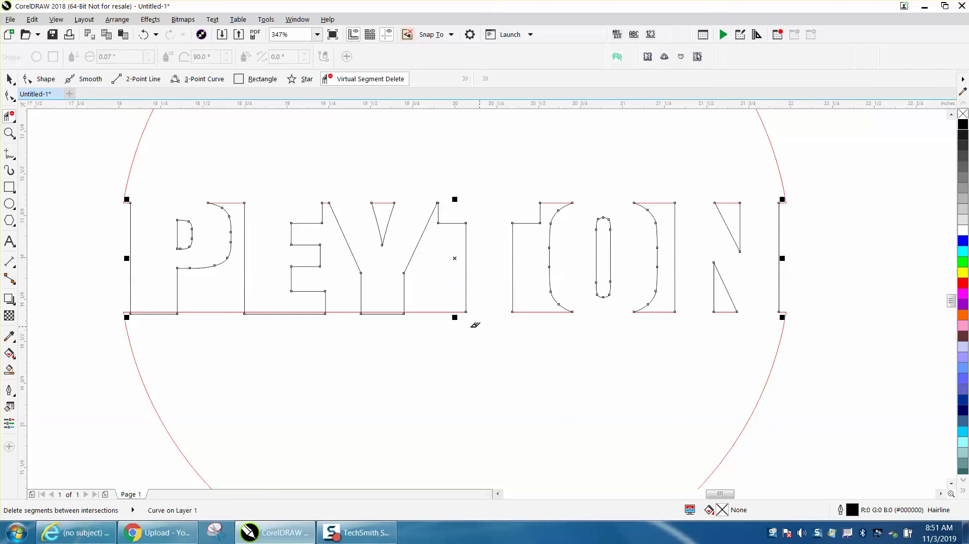
drag(379, 301, 376, 326)
drag(311, 303, 309, 324)
click(203, 313)
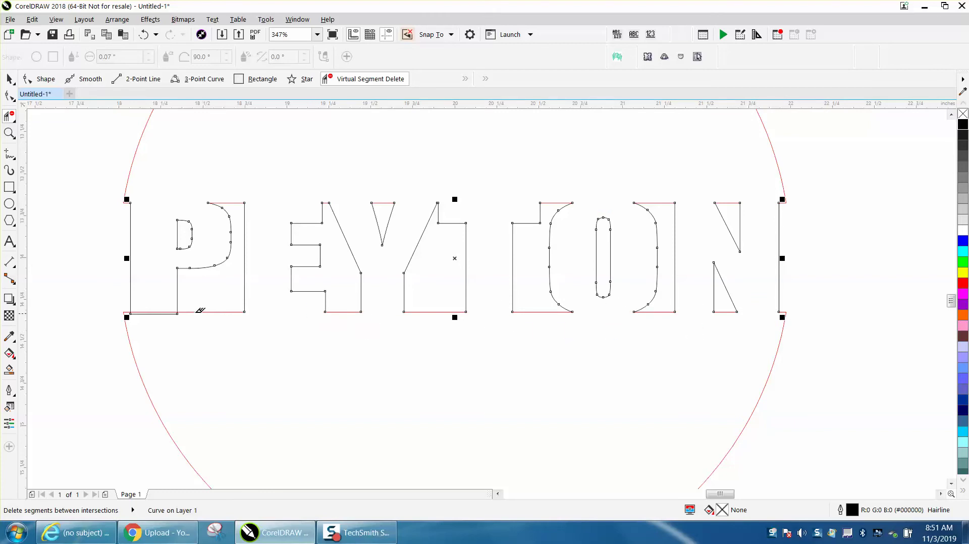
drag(168, 303, 181, 321)
- Try filling the area around the PEYTON letters black, then undo the fills
scroll(188, 266, down, 3)
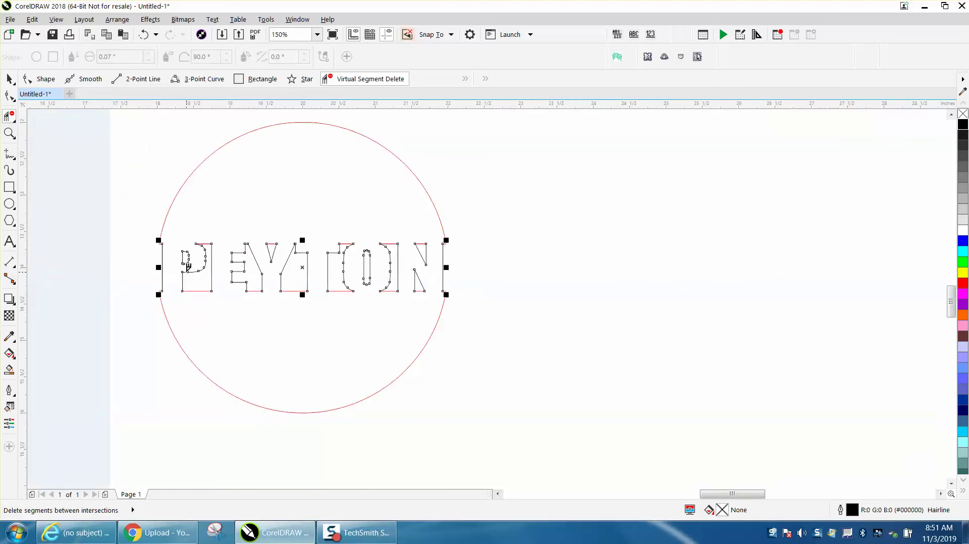
click(9, 79)
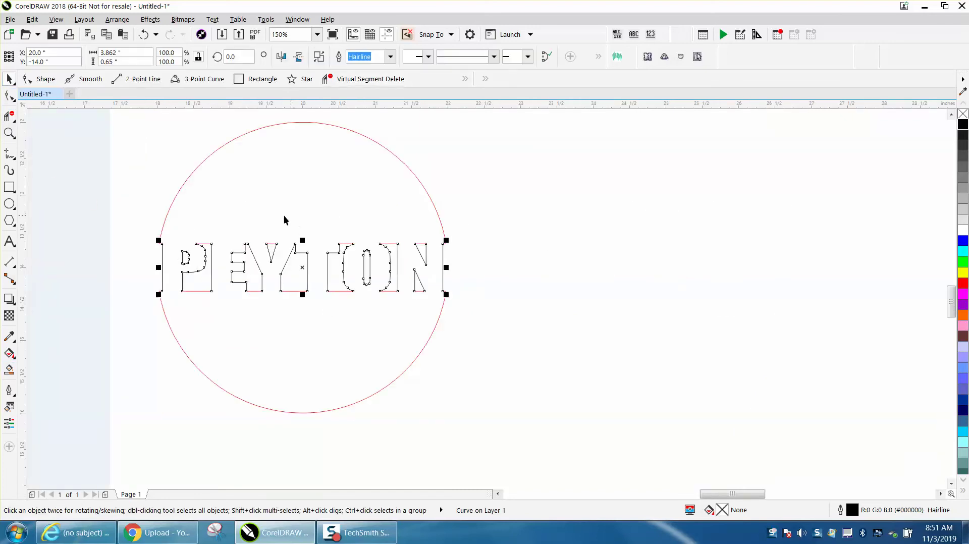
click(9, 370)
click(288, 203)
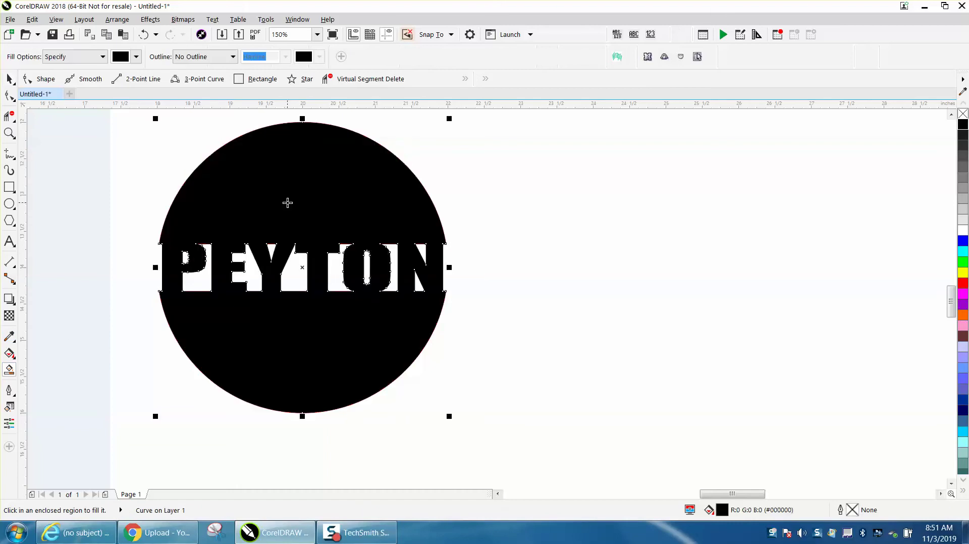
click(10, 79)
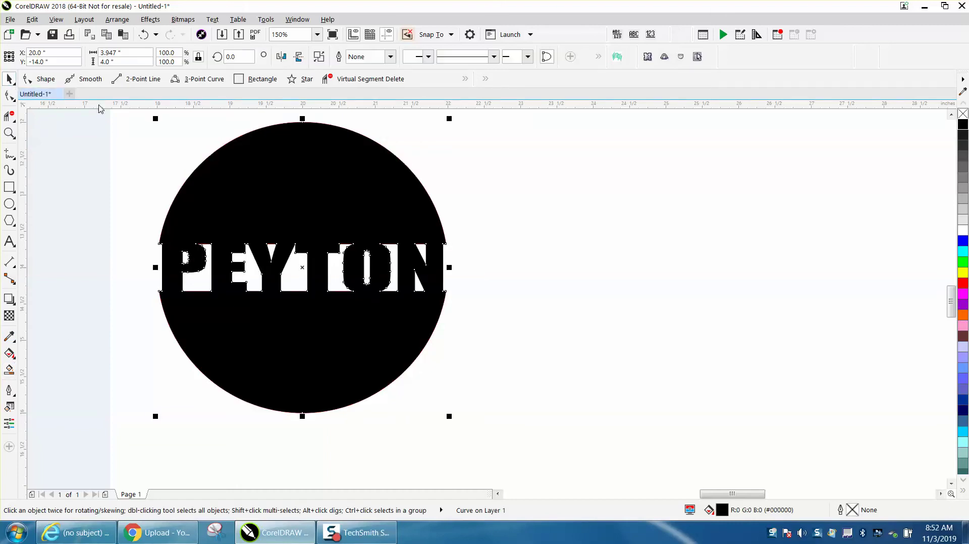
click(144, 34)
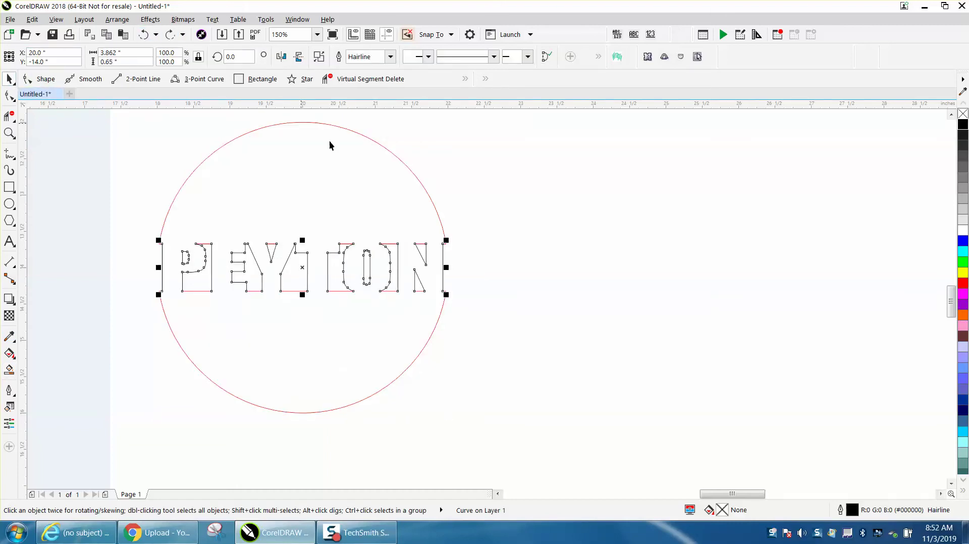
scroll(501, 220, down, 1)
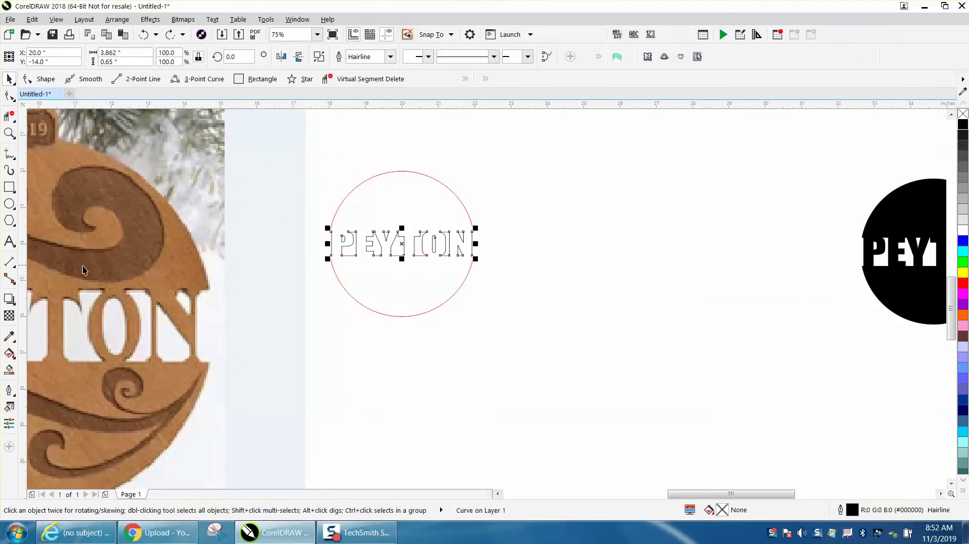
click(9, 370)
click(378, 217)
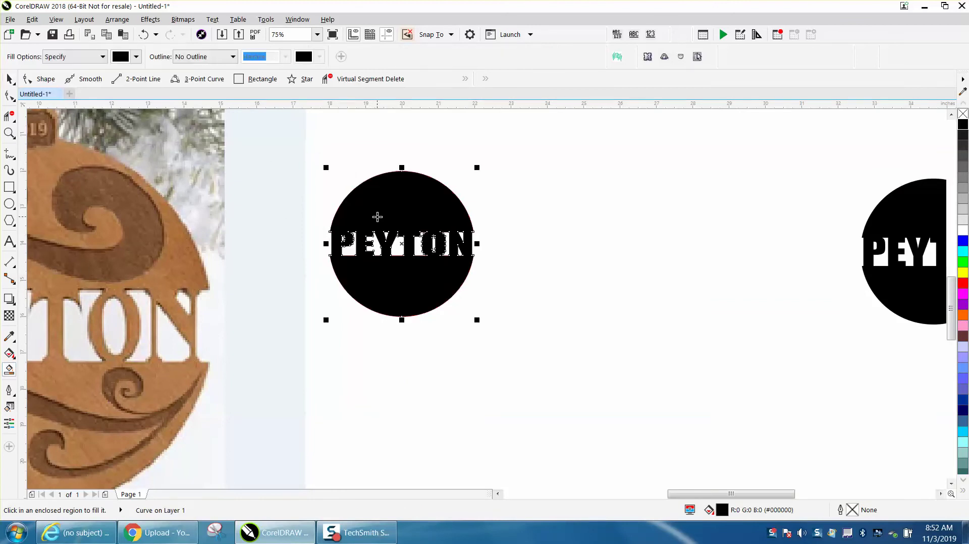
key(ctrl+z)
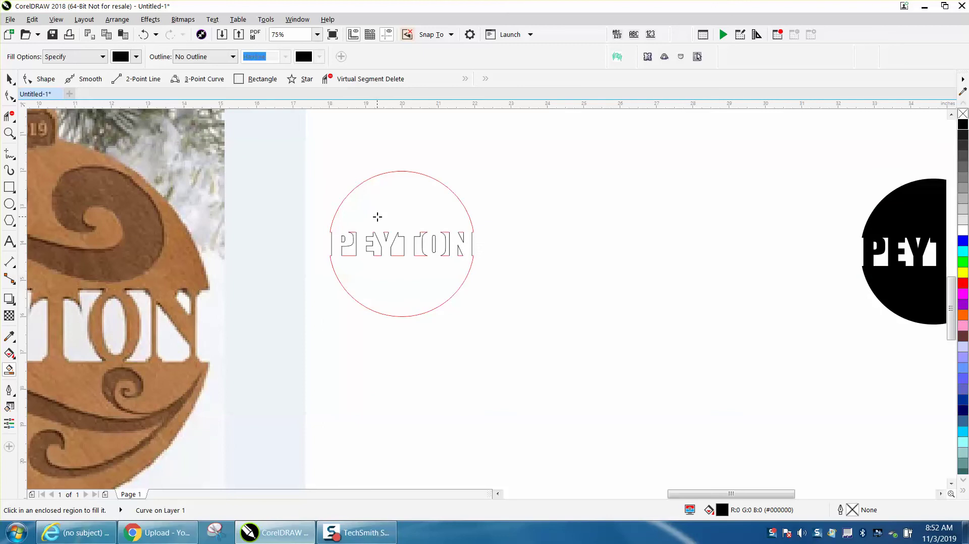
scroll(378, 217, down, 2)
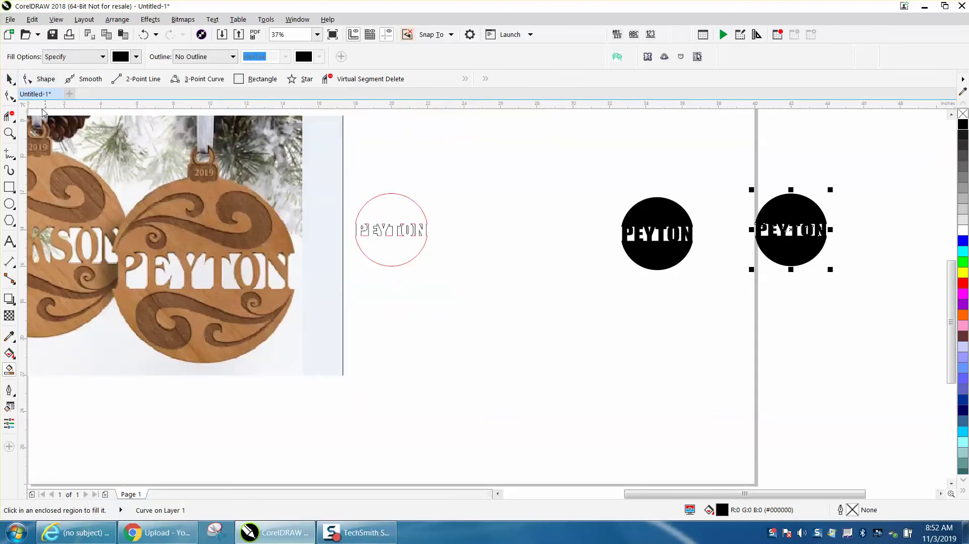
- Delete the old outlined circle, then centre the filled PEYTON shape with no fill and a red outline
click(9, 79)
drag(440, 191, 347, 276)
key(Delete)
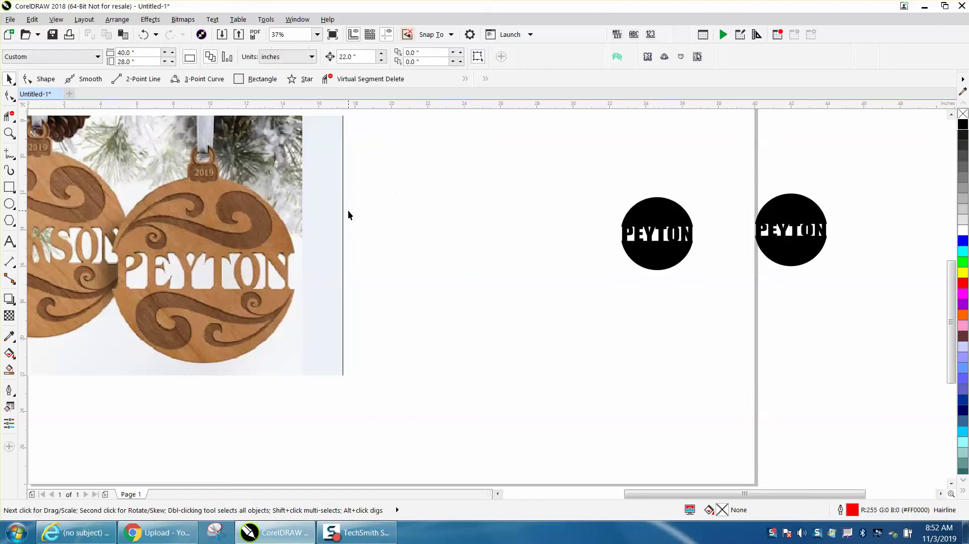
click(791, 211)
key(p)
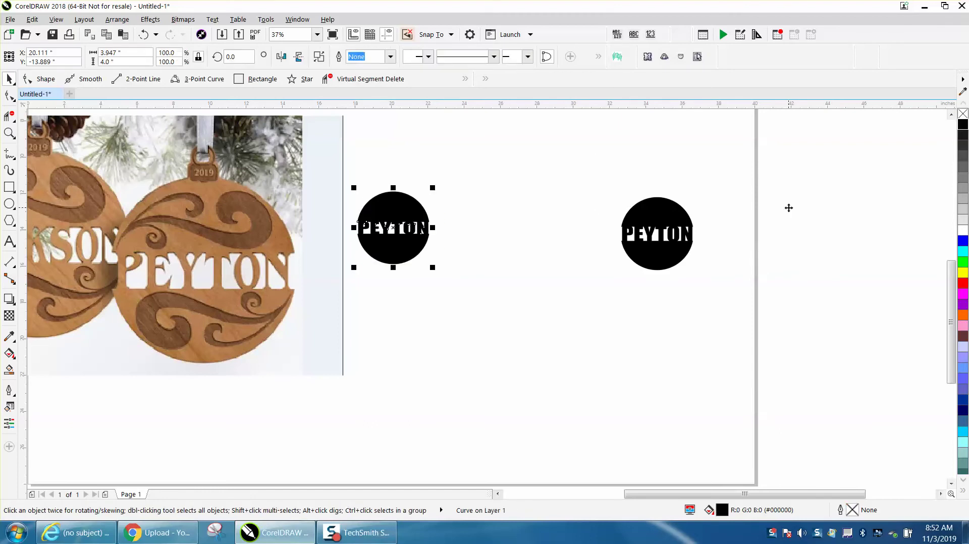
click(962, 119)
right_click(960, 284)
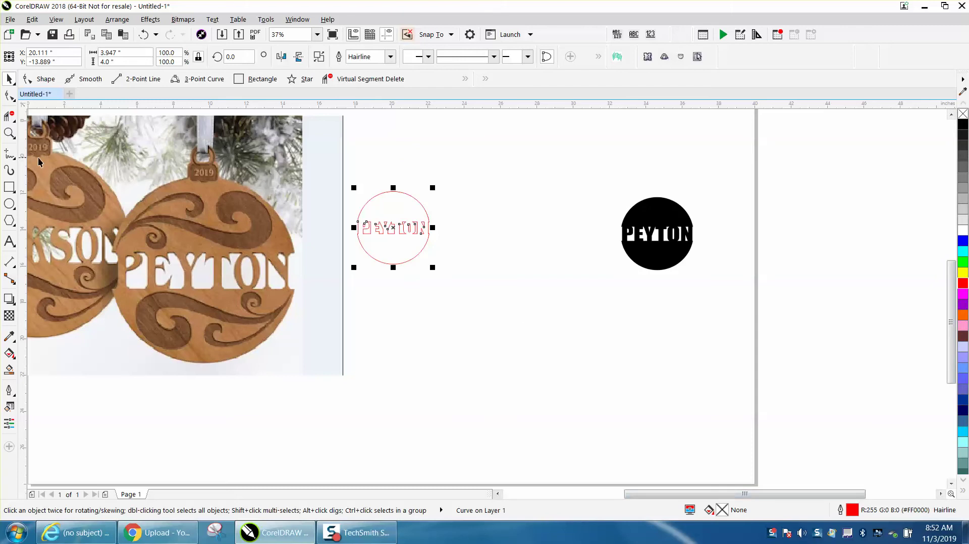
click(9, 132)
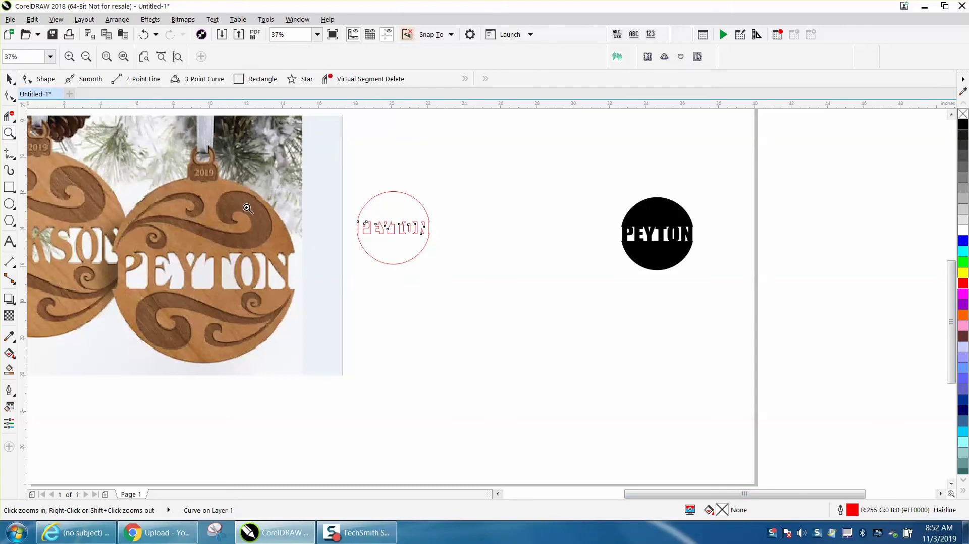
- Place a 0.794 × 0.353-inch rectangle centred on the circle's top edge
drag(324, 159, 510, 286)
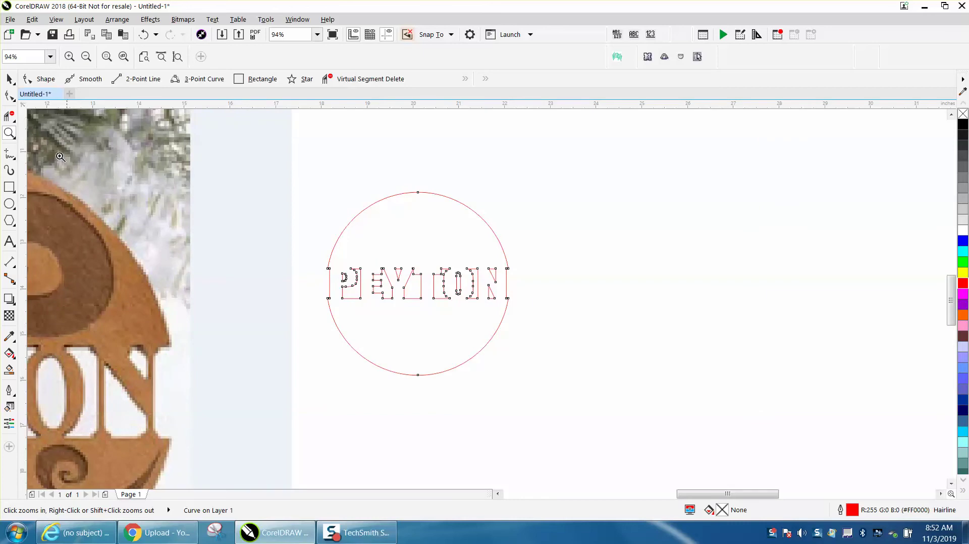
click(9, 187)
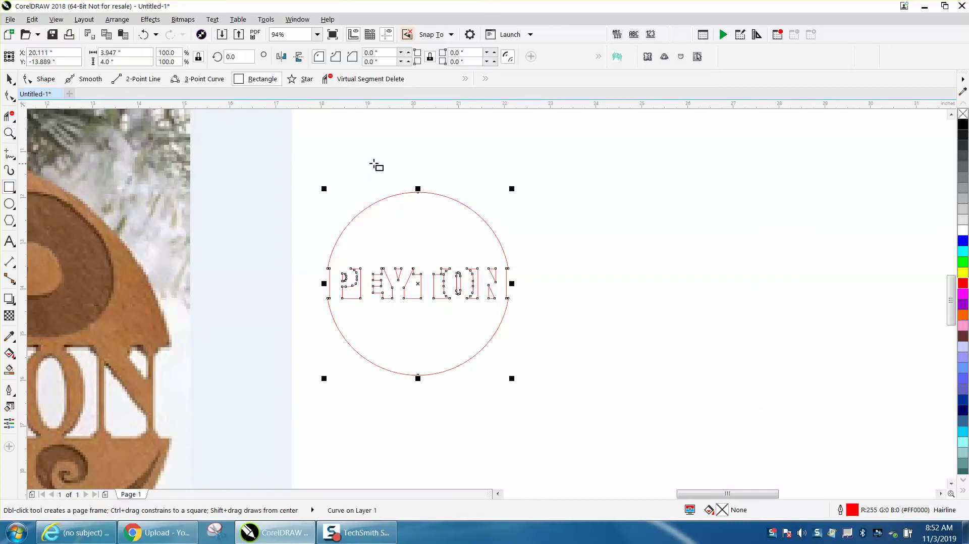
drag(374, 163, 410, 178)
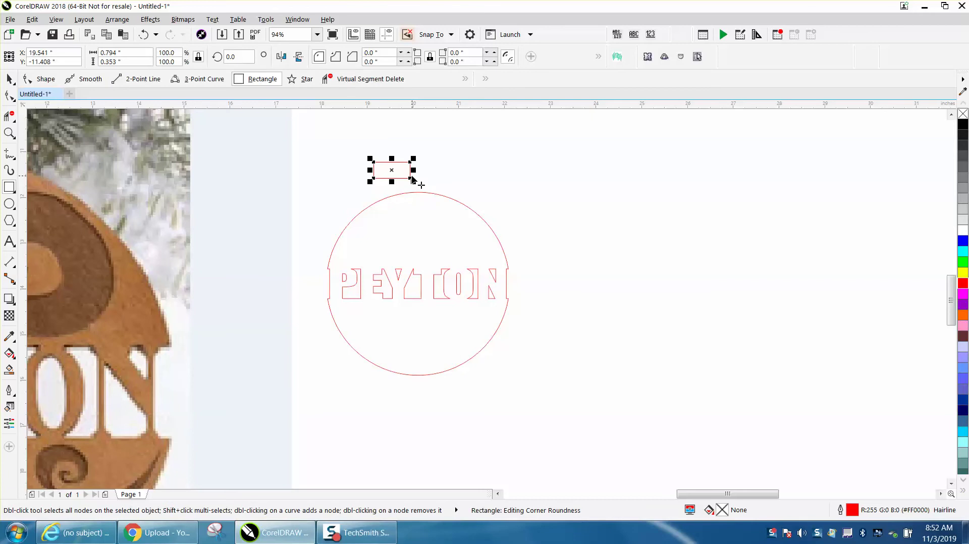
key(p)
click(11, 81)
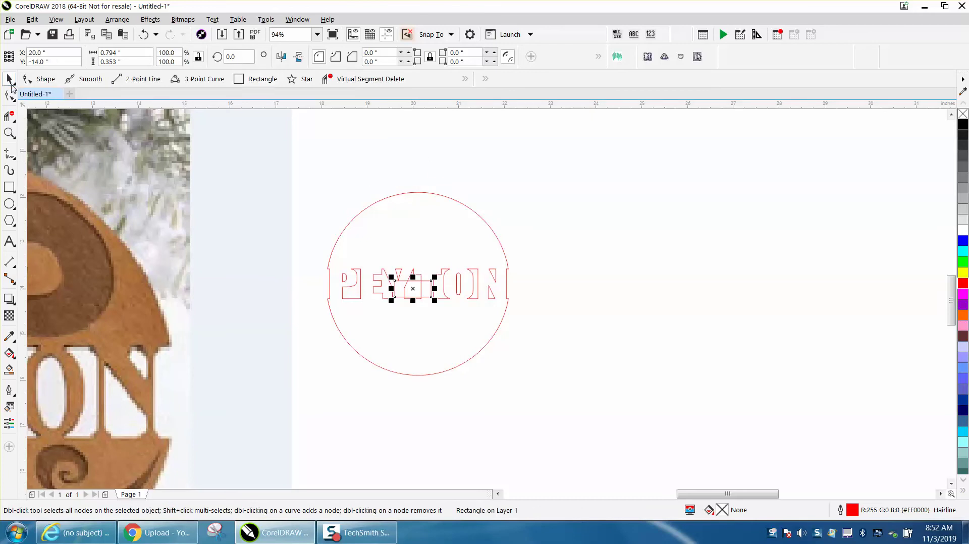
drag(415, 288, 421, 195)
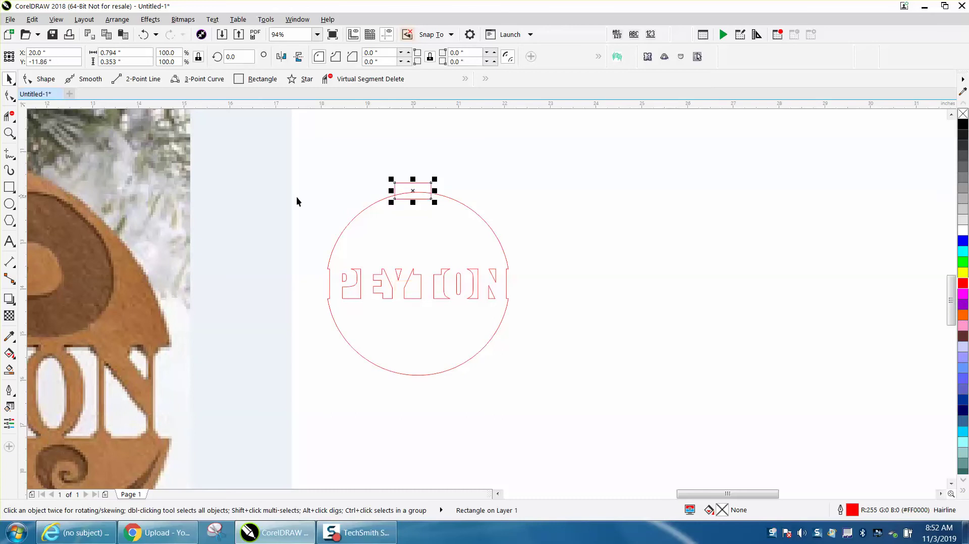
scroll(233, 202, down, 2)
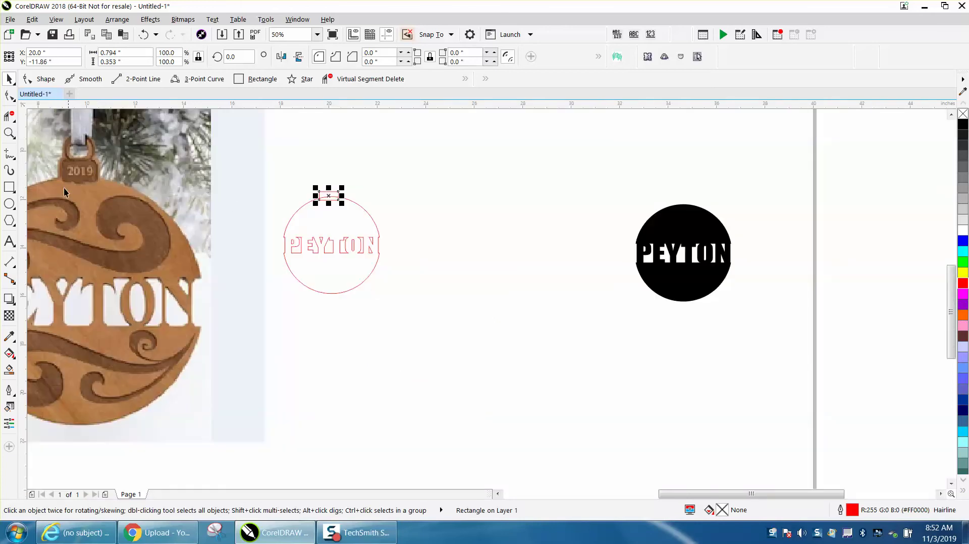
click(9, 133)
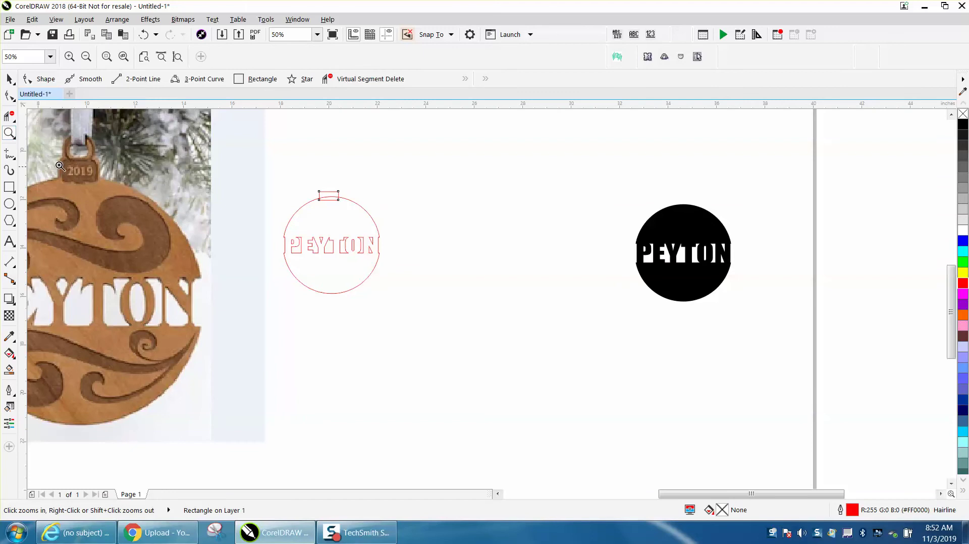
drag(55, 164, 146, 192)
scroll(252, 243, down, 4)
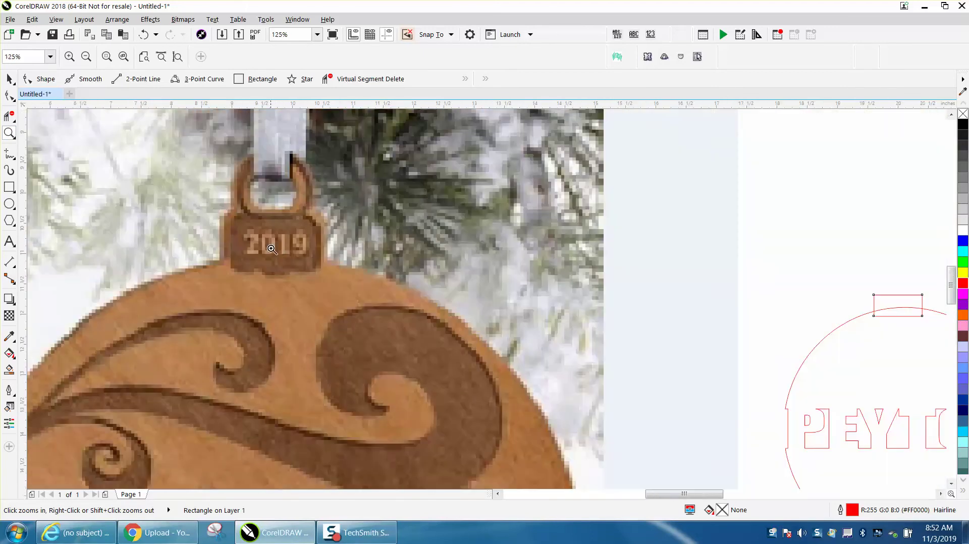
scroll(248, 247, down, 2)
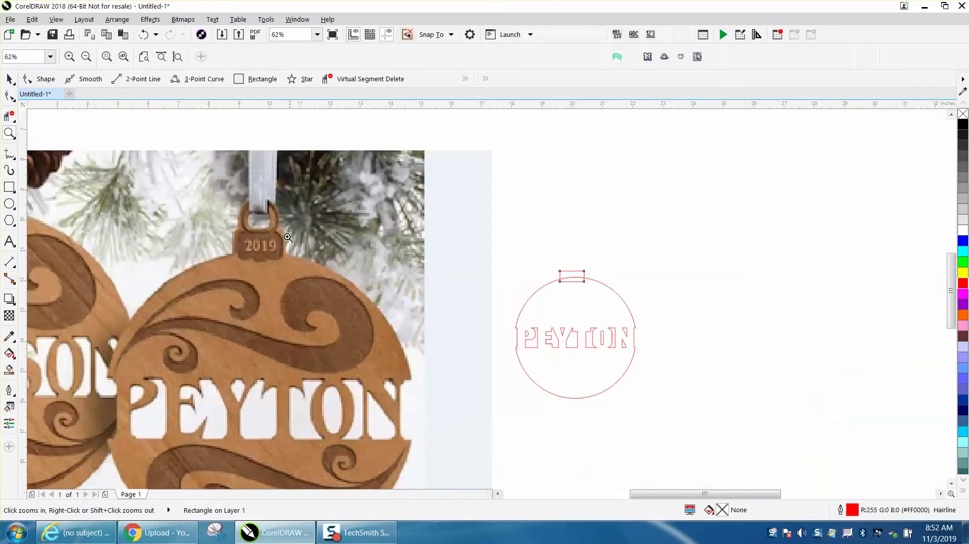
click(9, 78)
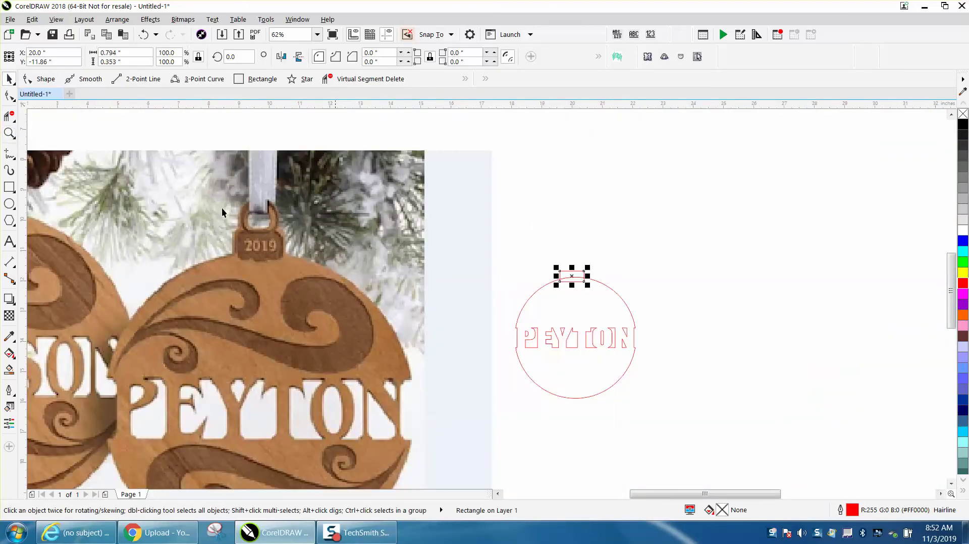
click(9, 133)
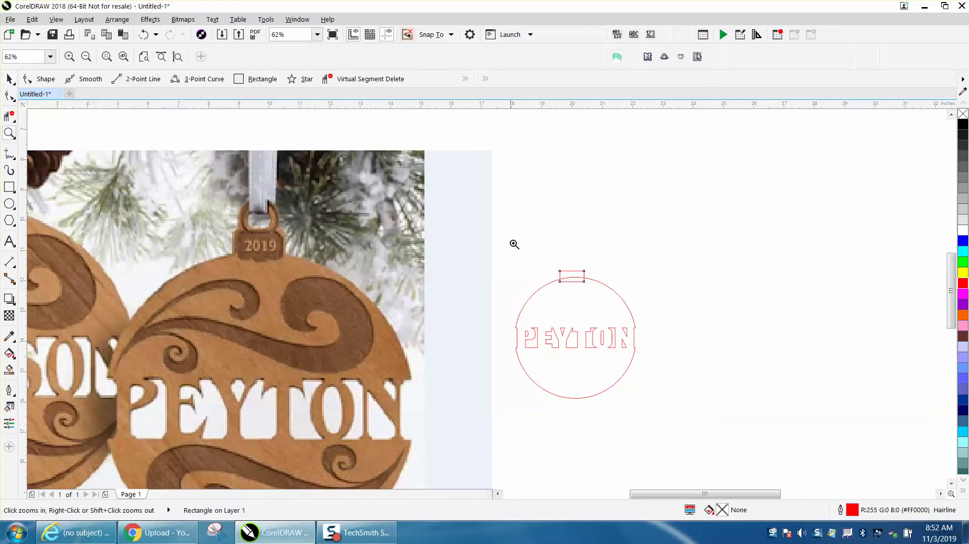
drag(512, 243, 712, 333)
click(10, 78)
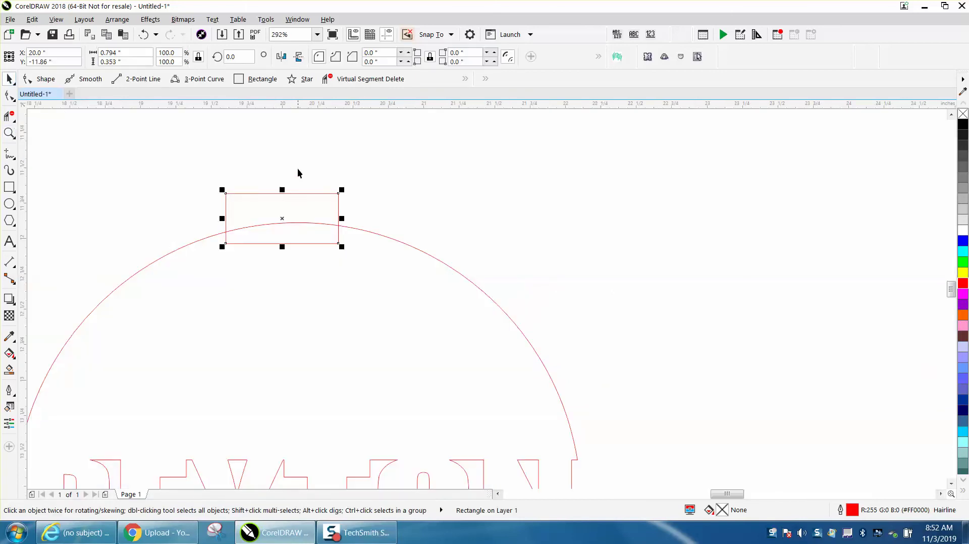
- Round the tab's two top corners to 0.06 inch and convert the rectangle to curves
click(430, 57)
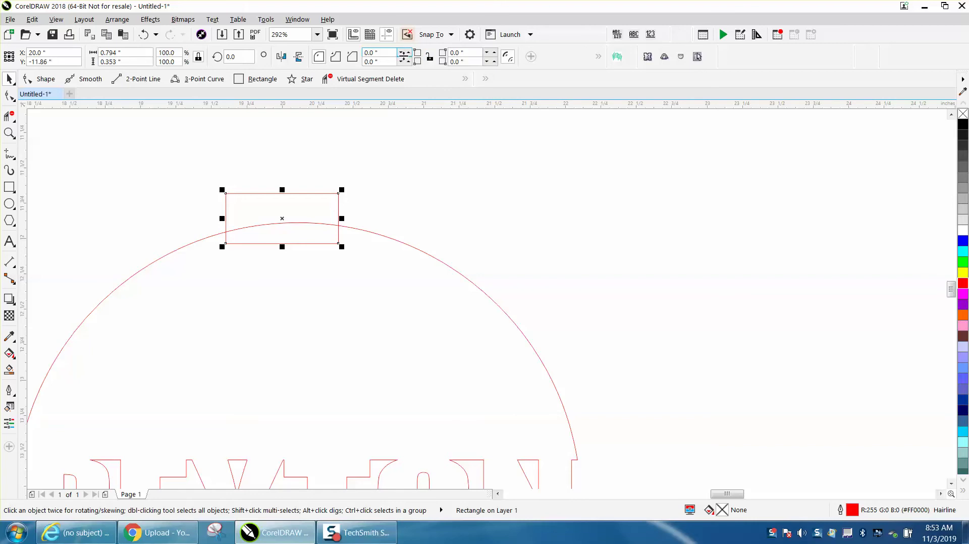
click(409, 53)
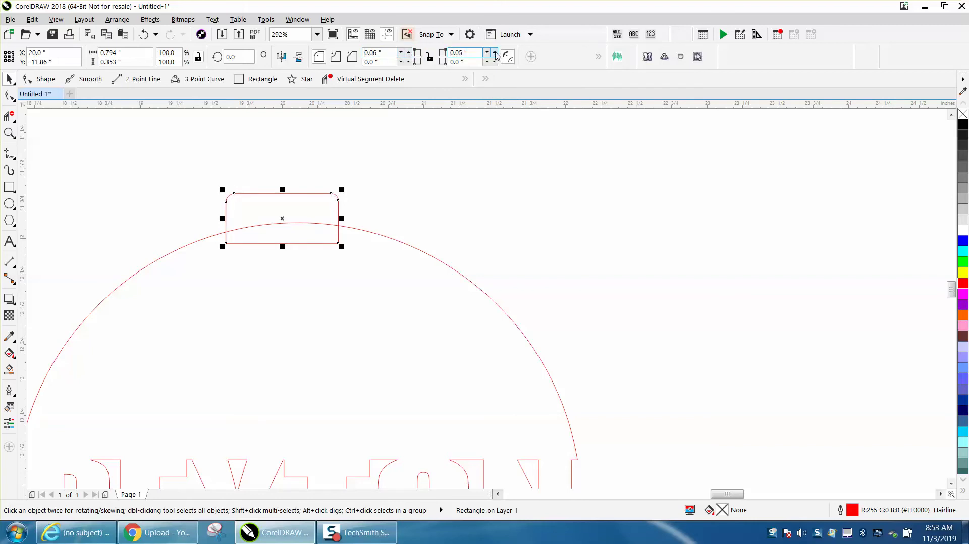
click(449, 138)
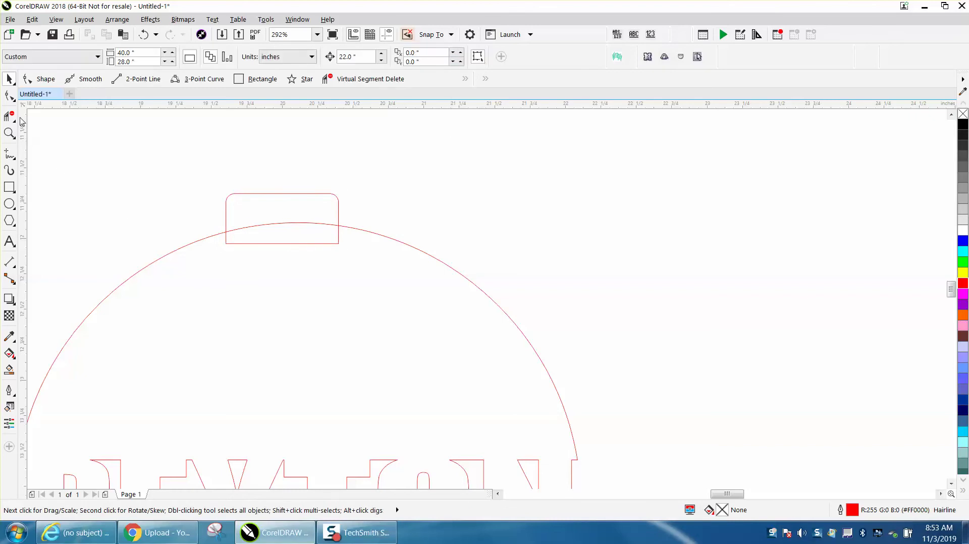
click(10, 95)
click(277, 243)
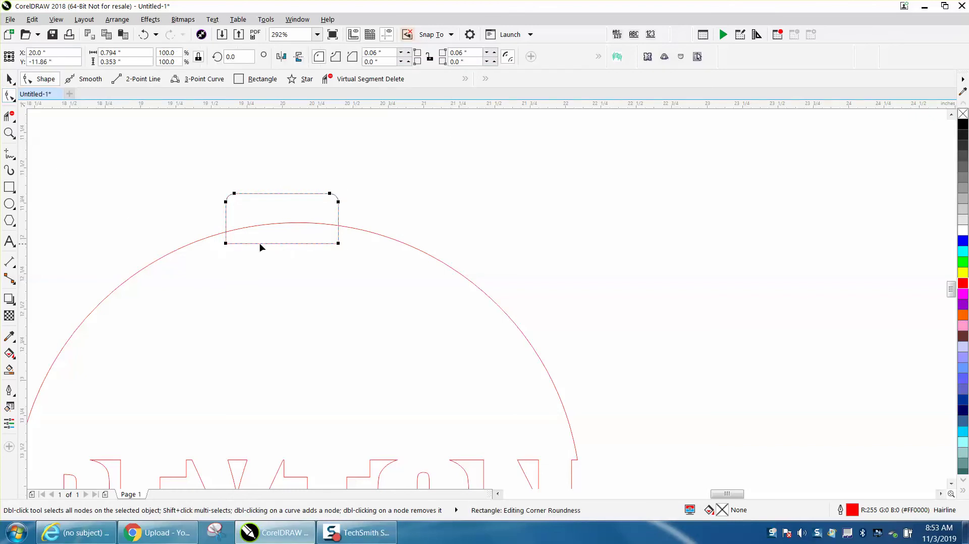
click(117, 20)
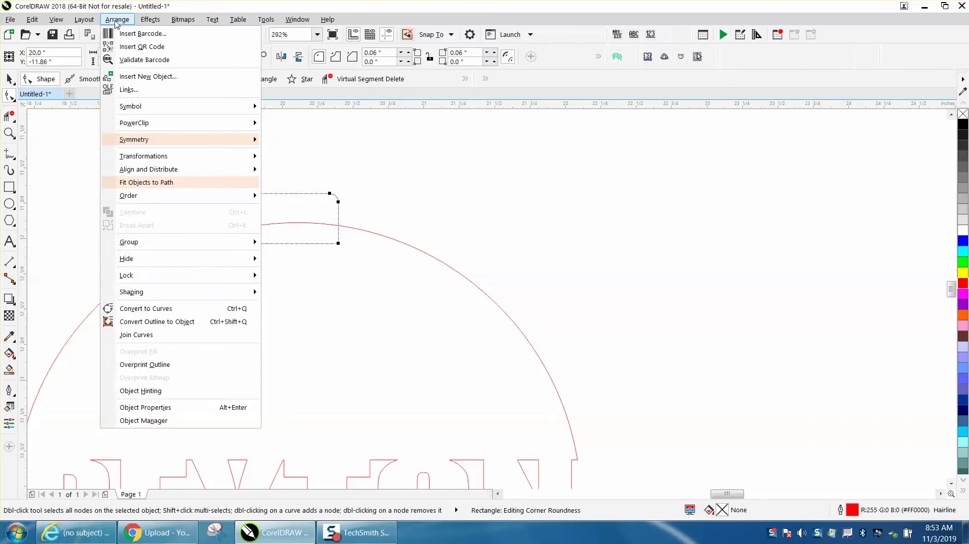
click(151, 309)
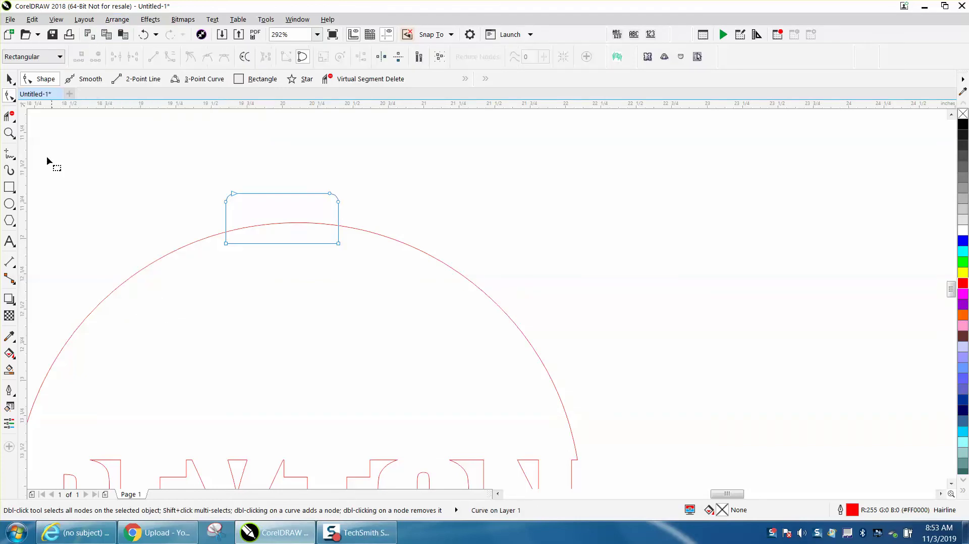
click(10, 96)
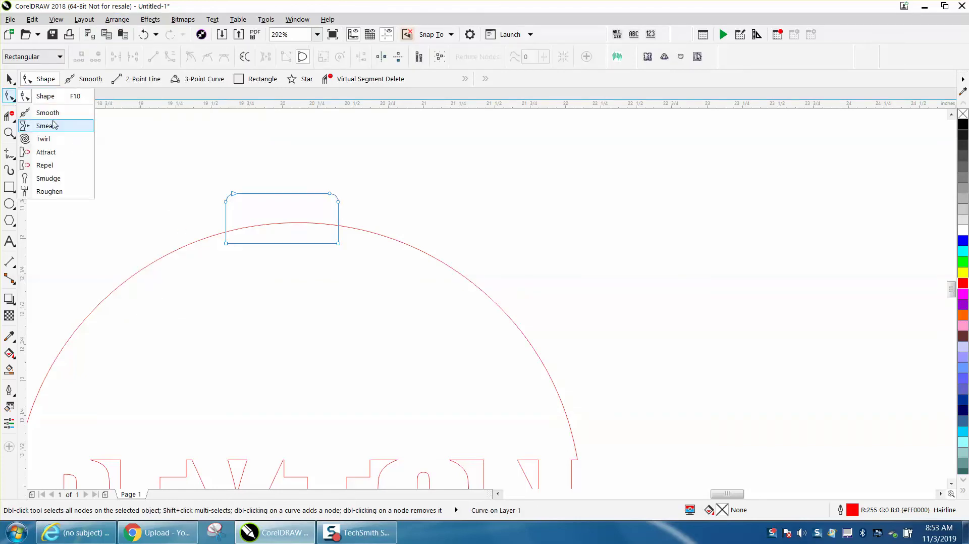
- Add nodes between the tab's two bottom nodes, then delete the extra right-side nodes
click(51, 96)
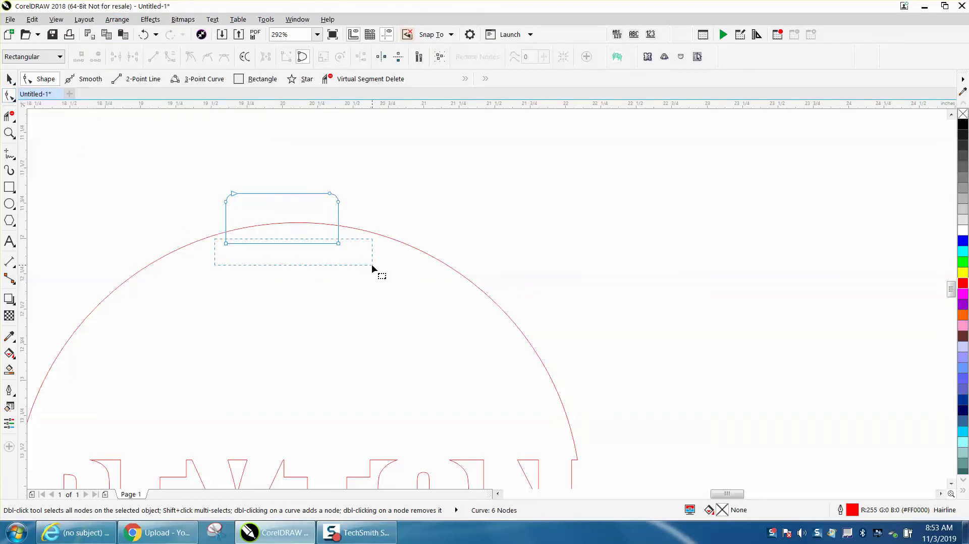
drag(372, 265, 371, 264)
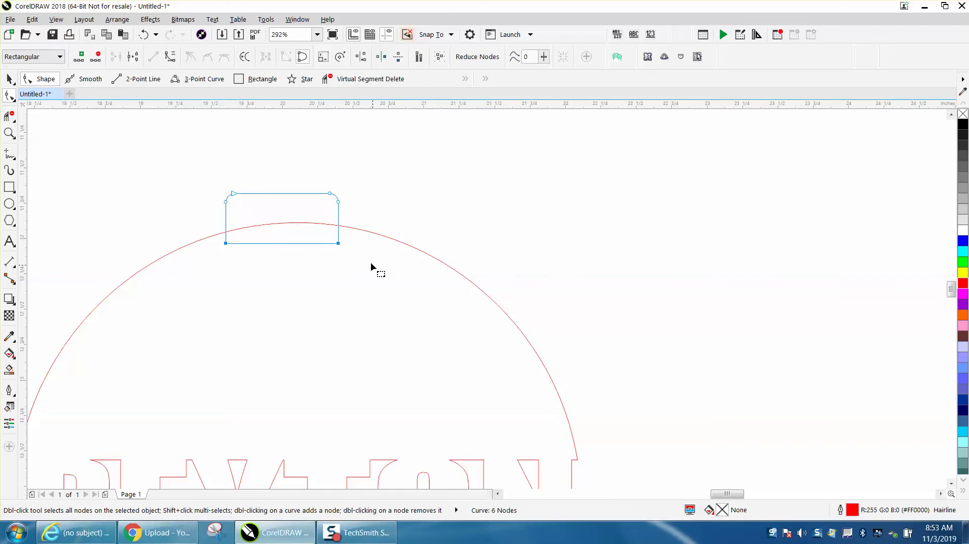
click(81, 57)
drag(364, 202, 334, 233)
key(Delete)
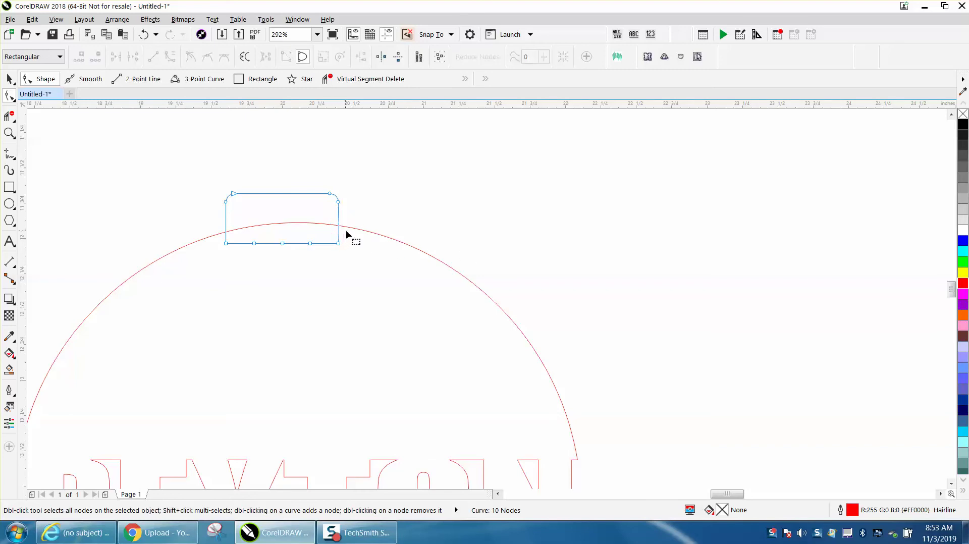
- Convert the tab's bottom-edge segments to curves
drag(351, 262, 365, 267)
right_click(310, 244)
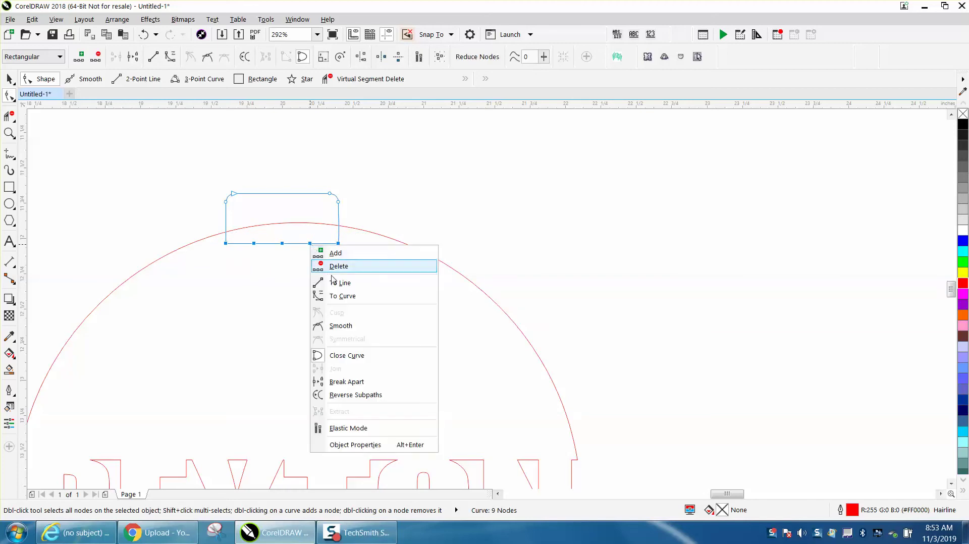
click(341, 296)
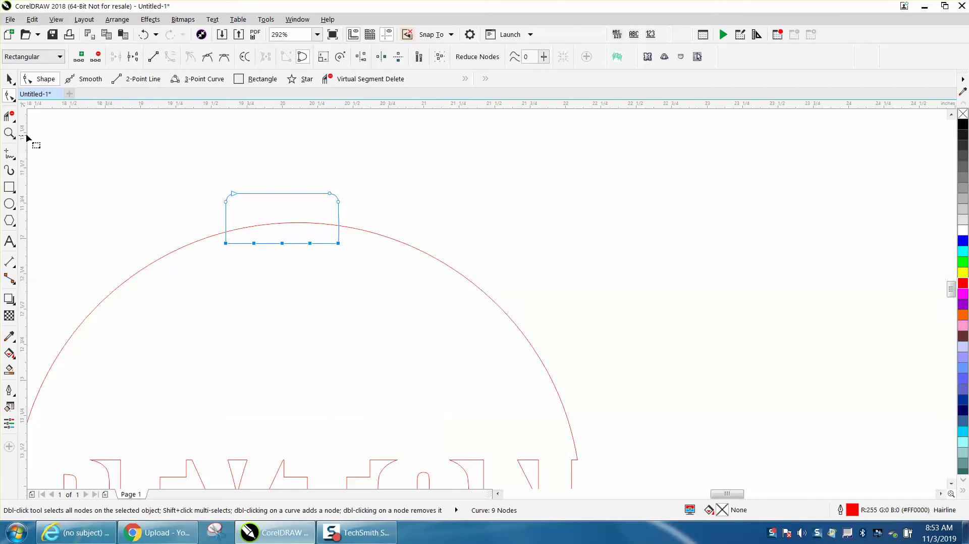
click(9, 133)
drag(159, 171, 432, 300)
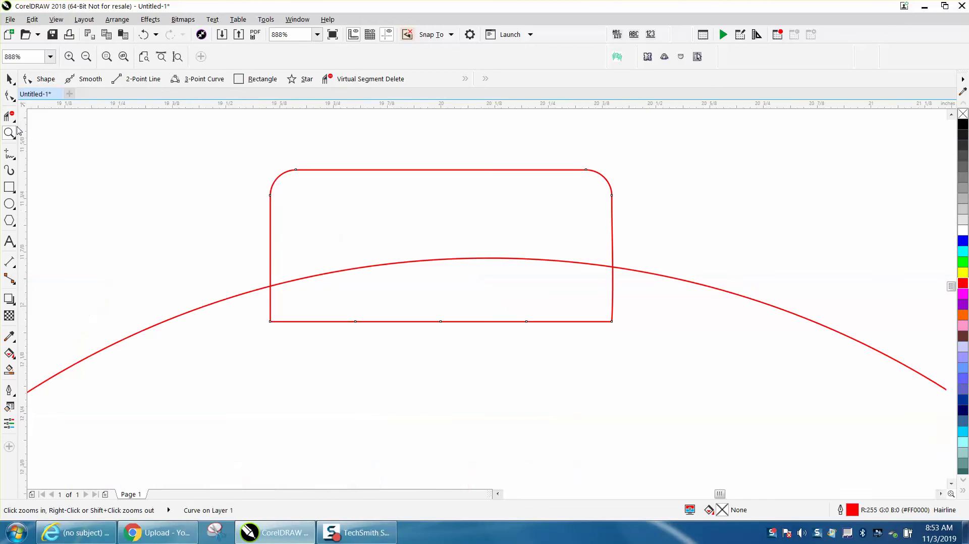
- Drag the tab's bottom edge up into four bumps, adding a node for the fourth
click(9, 96)
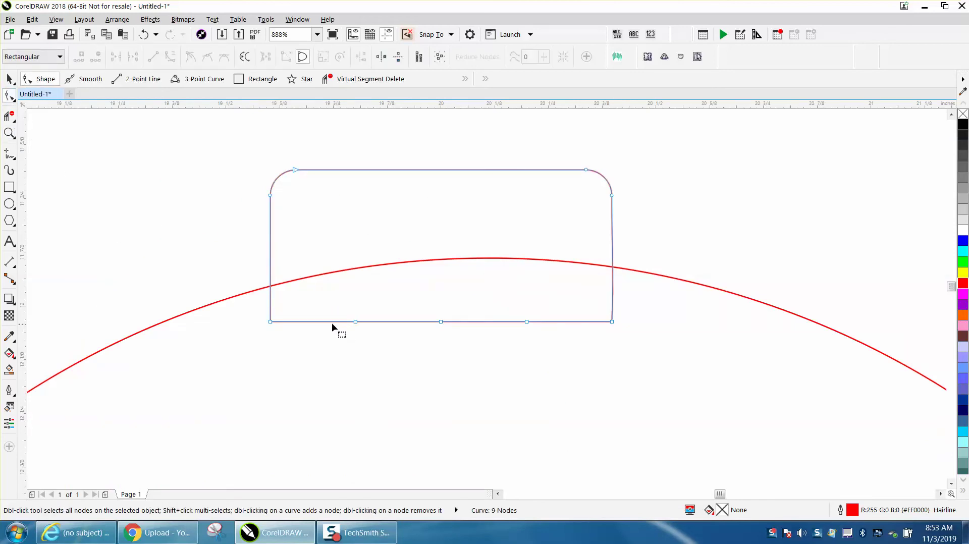
click(314, 321)
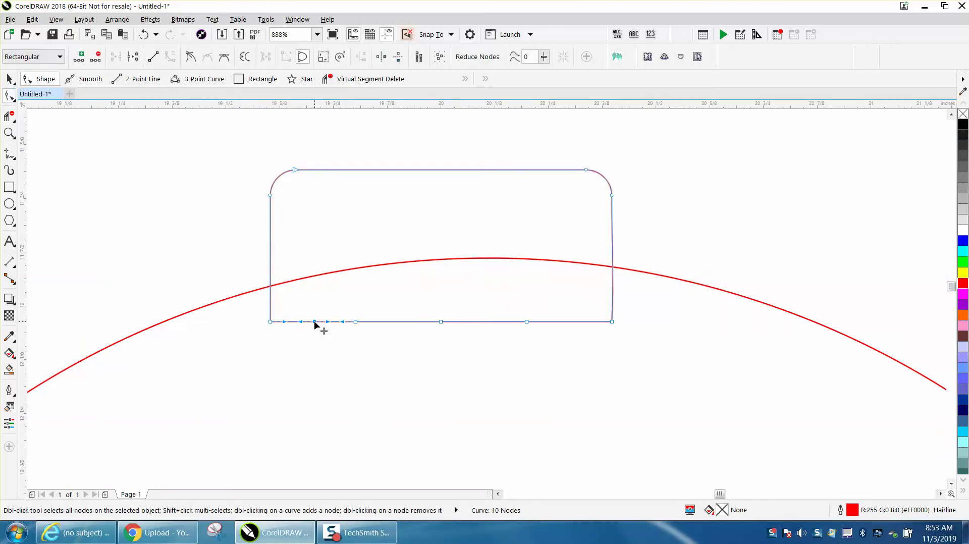
drag(315, 322, 333, 317)
drag(399, 323, 398, 312)
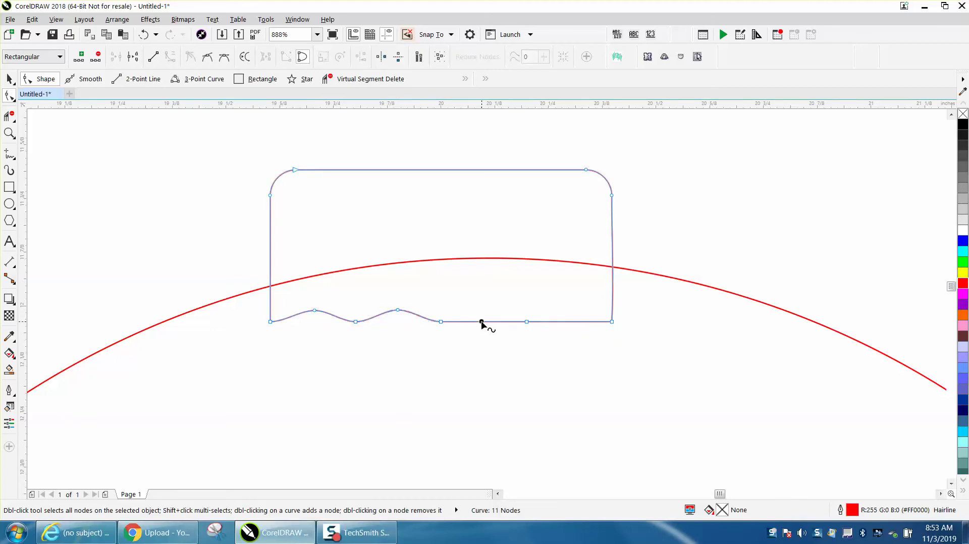
drag(482, 322, 480, 310)
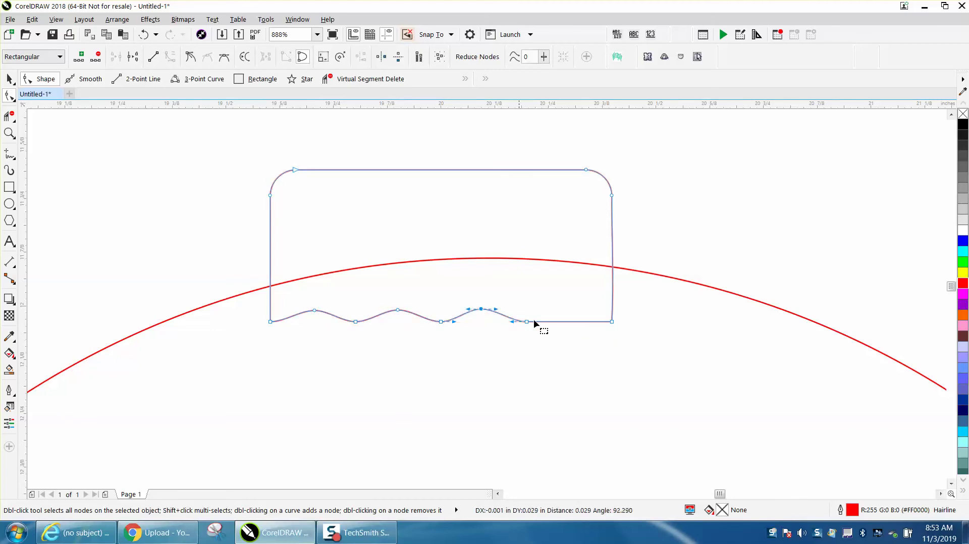
double_click(568, 321)
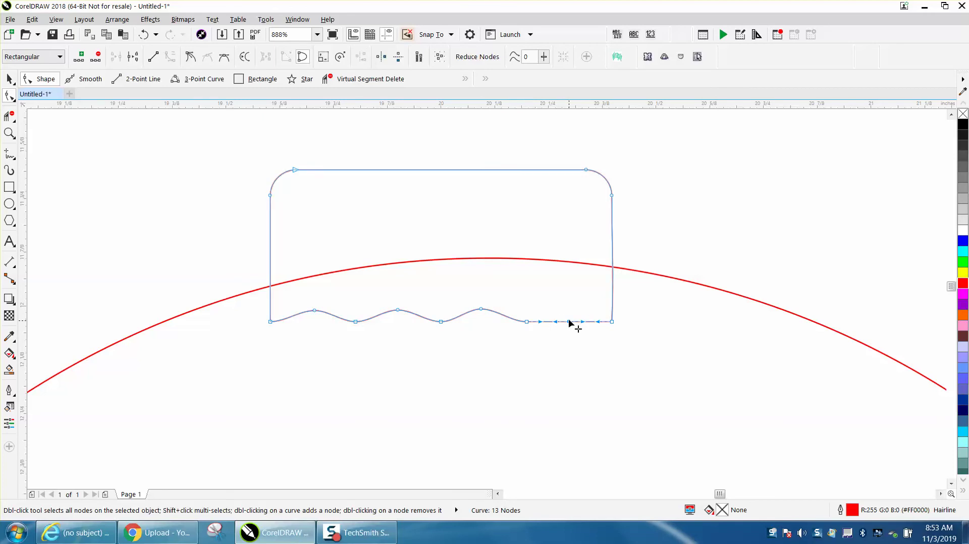
drag(569, 321, 569, 308)
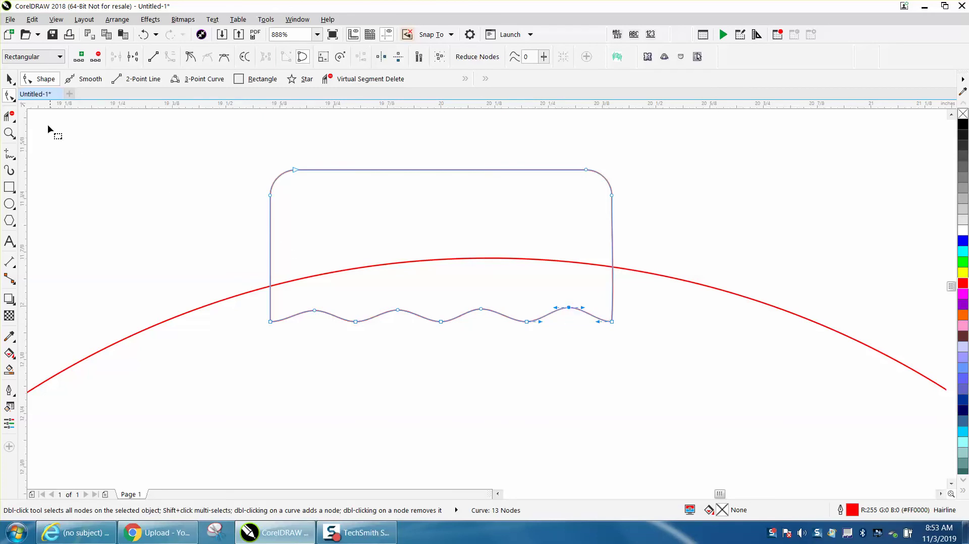
click(9, 79)
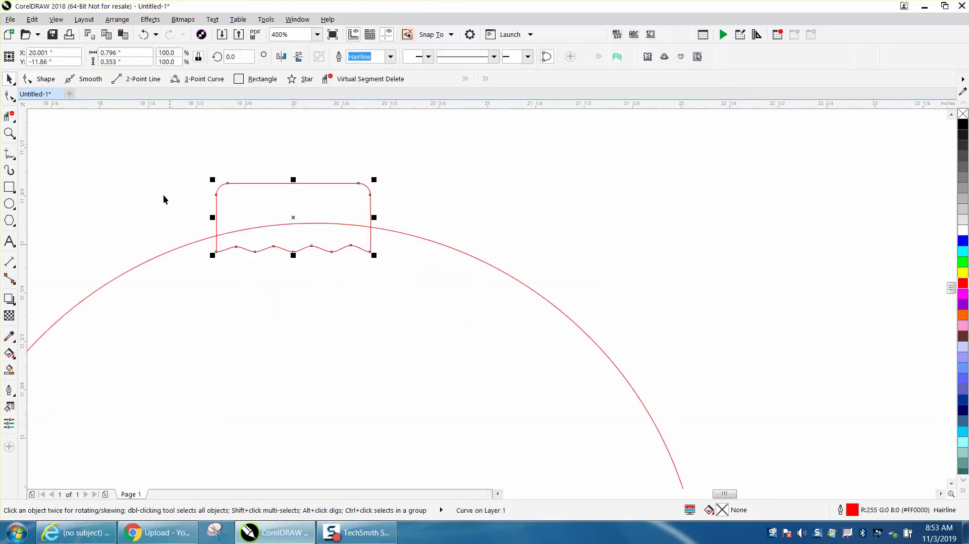
- Delete the circle arc crossing inside the tab with Virtual Segment Delete
scroll(169, 194, down, 3)
click(10, 116)
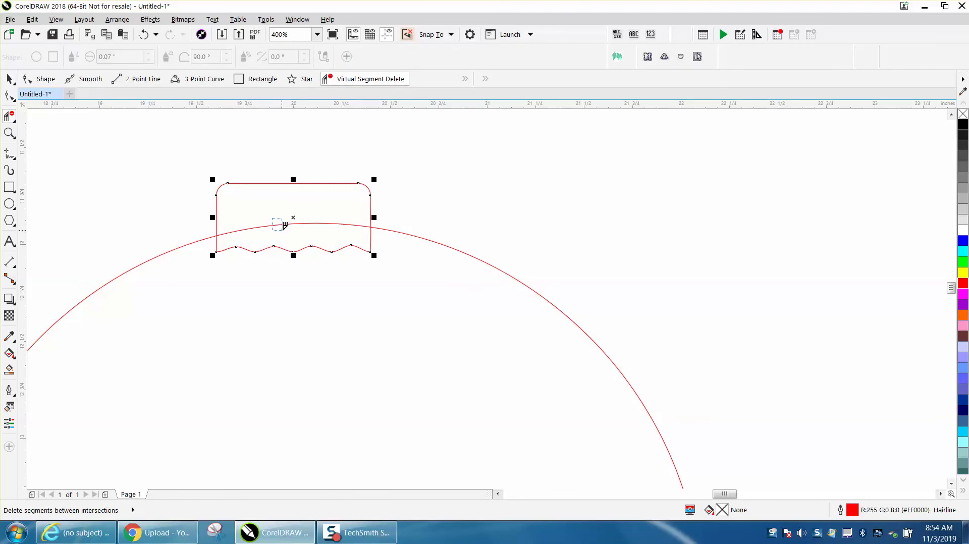
click(284, 226)
key(space)
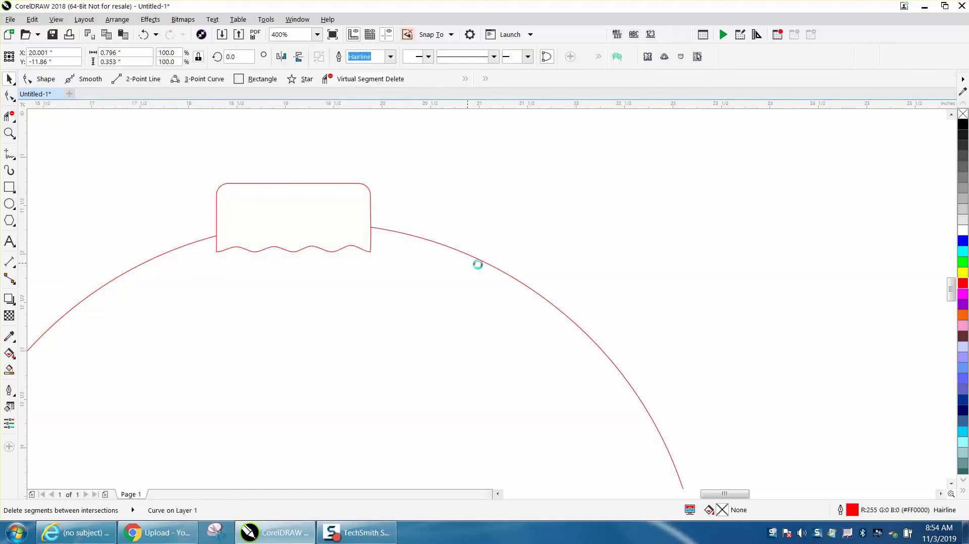
- Compare the reference ornament's 2019 tag with the PEYTON tab, then select the wavy tab
scroll(354, 271, down, 4)
scroll(393, 274, down, 4)
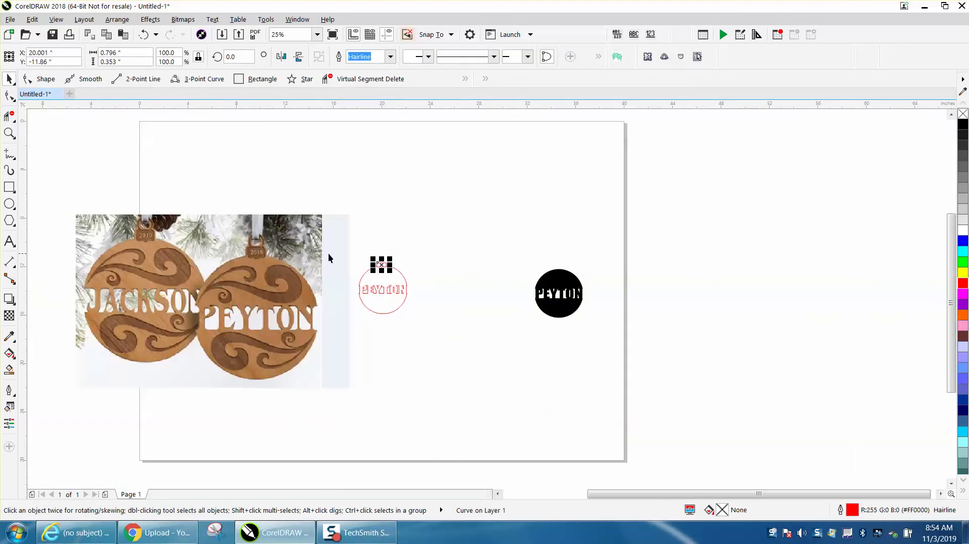
click(9, 133)
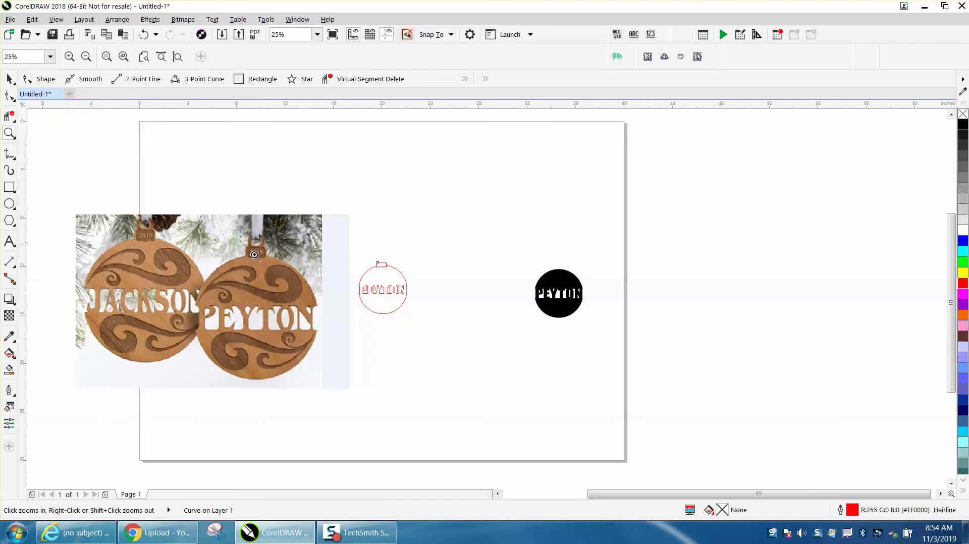
drag(217, 230, 322, 273)
scroll(307, 277, down, 3)
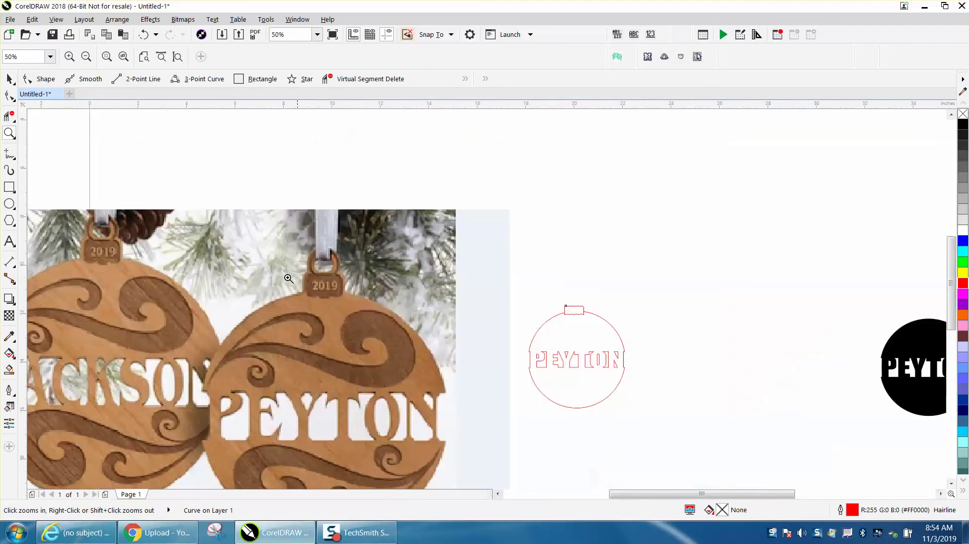
click(9, 78)
scroll(421, 237, down, 1)
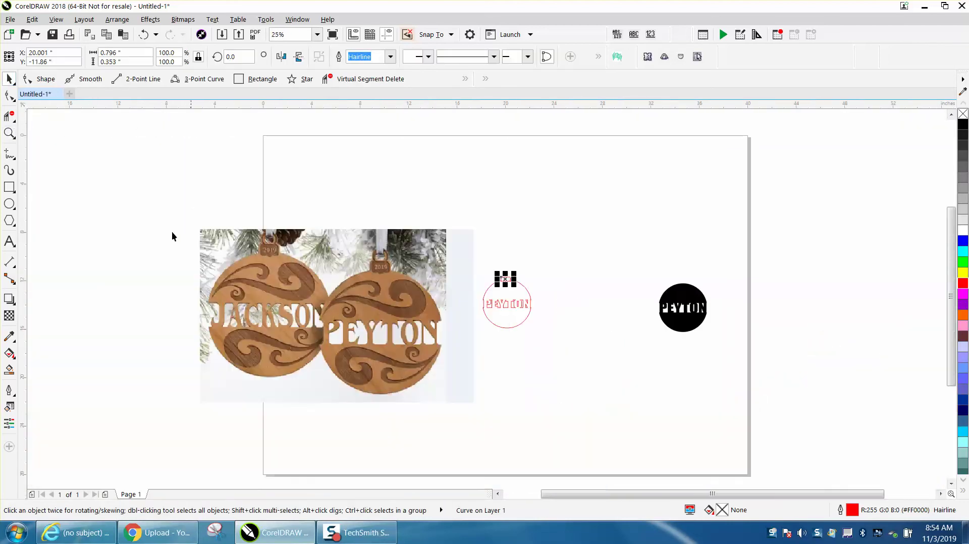
click(9, 133)
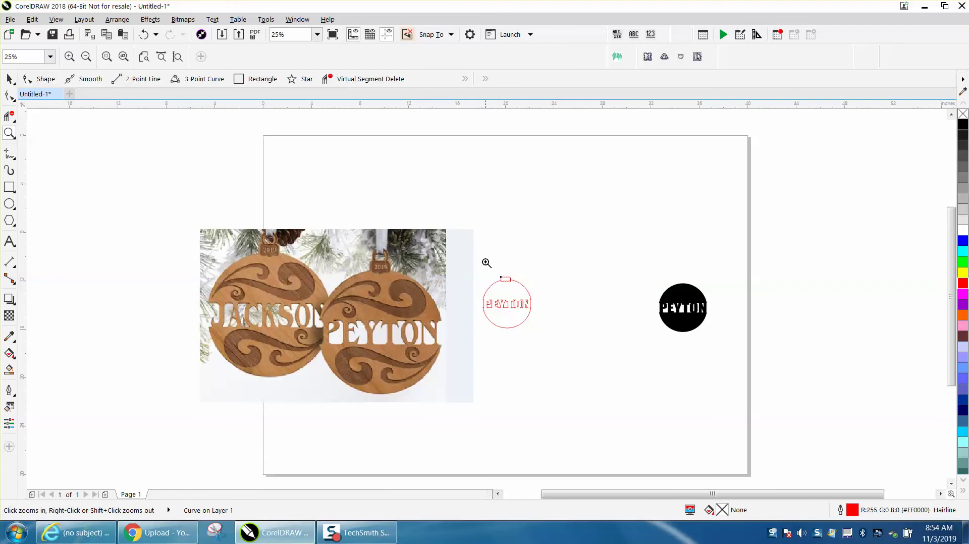
drag(487, 264, 564, 293)
click(8, 77)
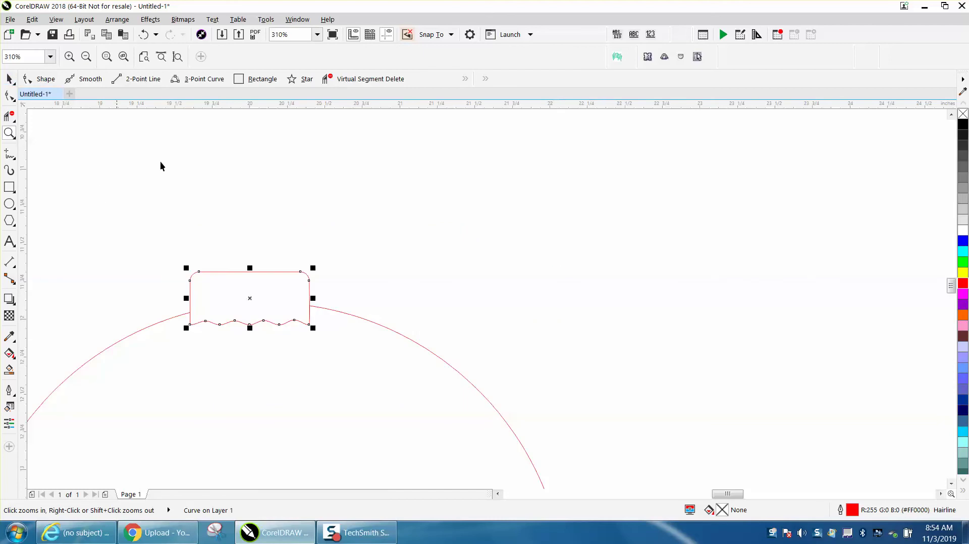
- Apply an inside contour to the tab at a 0.1" offset
click(121, 22)
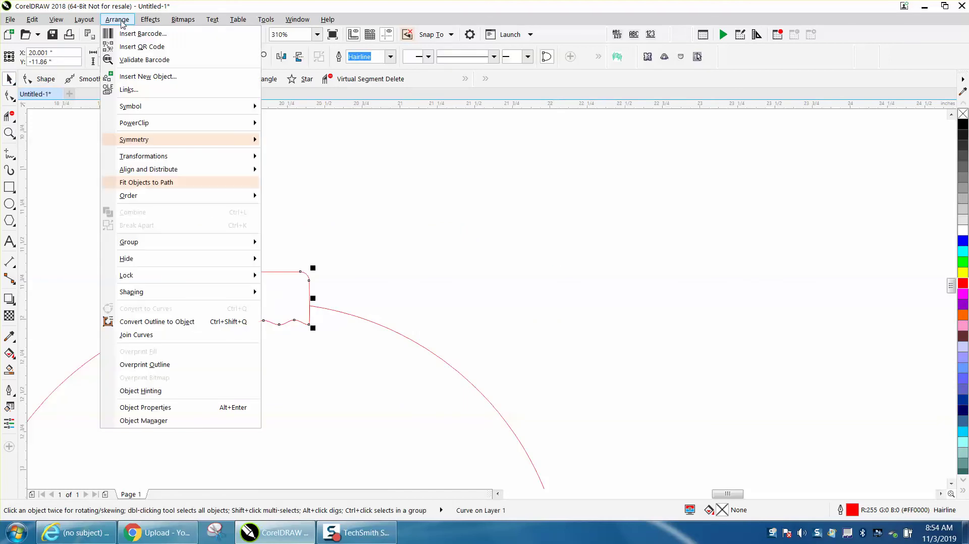
click(150, 20)
click(150, 19)
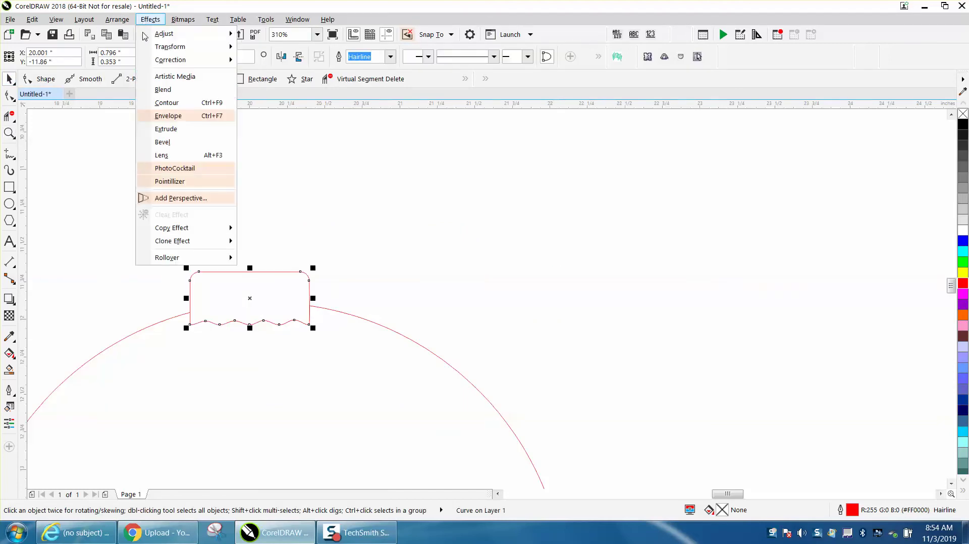
click(167, 103)
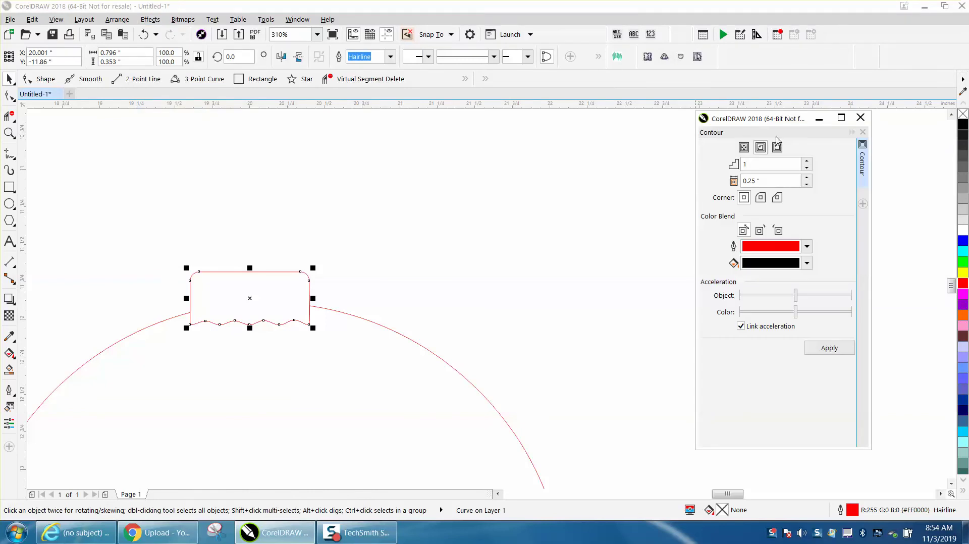
click(754, 181)
drag(761, 182, 737, 183)
text(.)
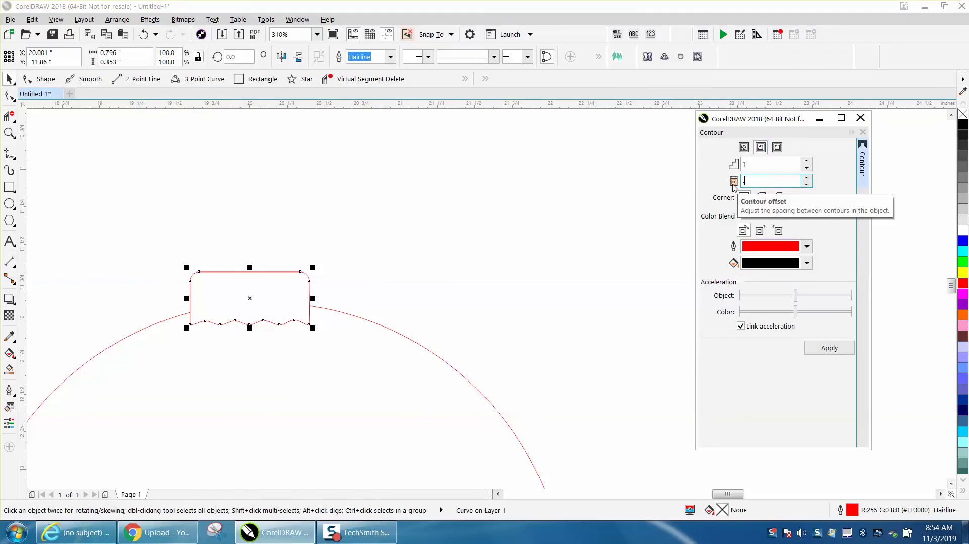
click(819, 347)
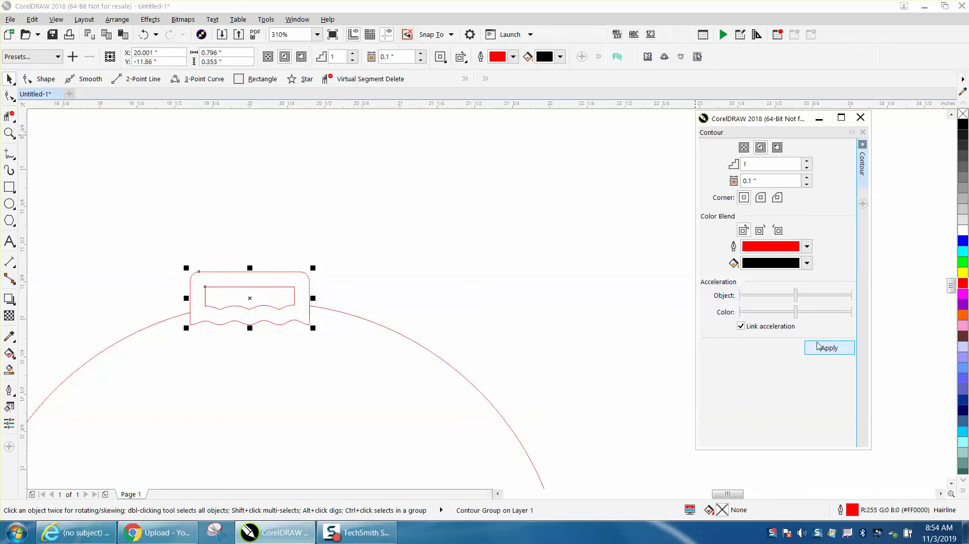
- Undo it, try a 0.02" offset, then settle on a 0.04" inside contour
click(143, 34)
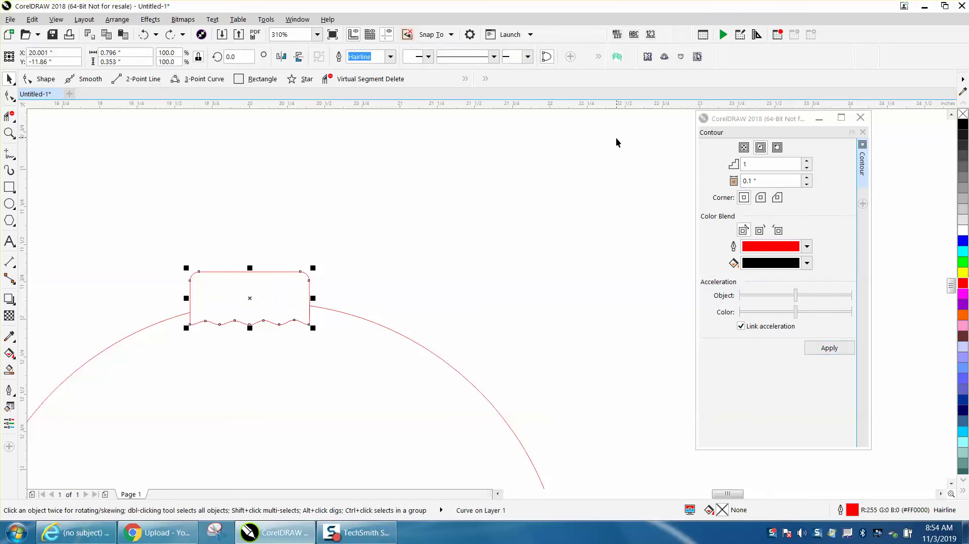
click(752, 181)
text(.)
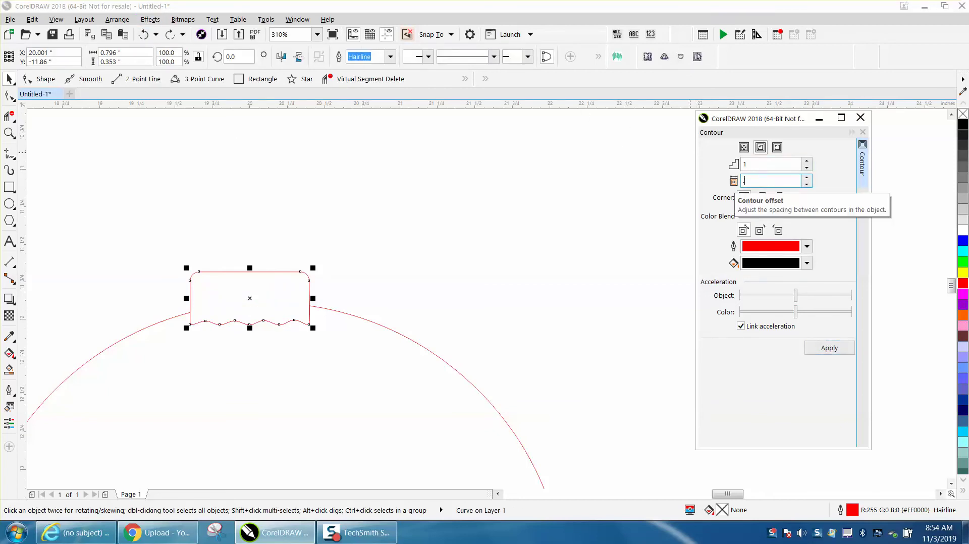
text(02)
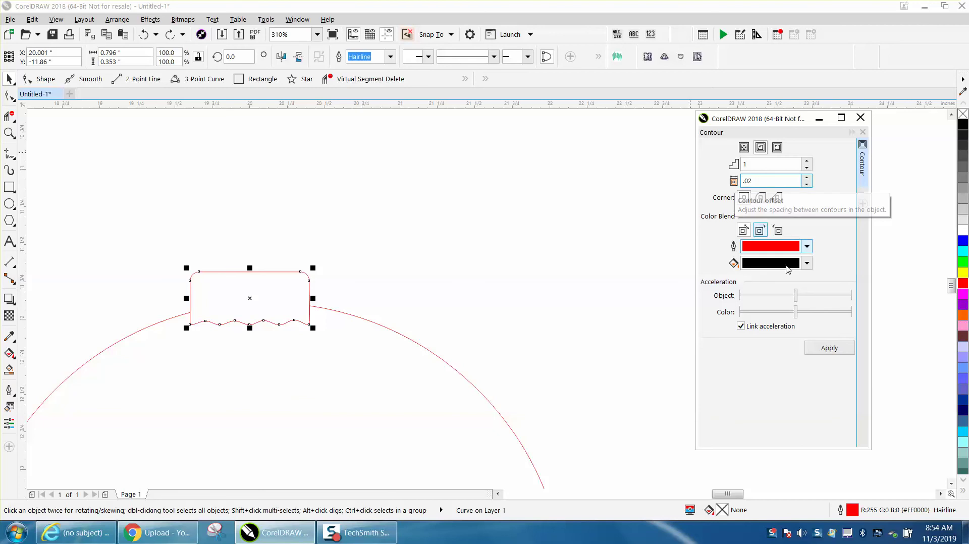
click(842, 348)
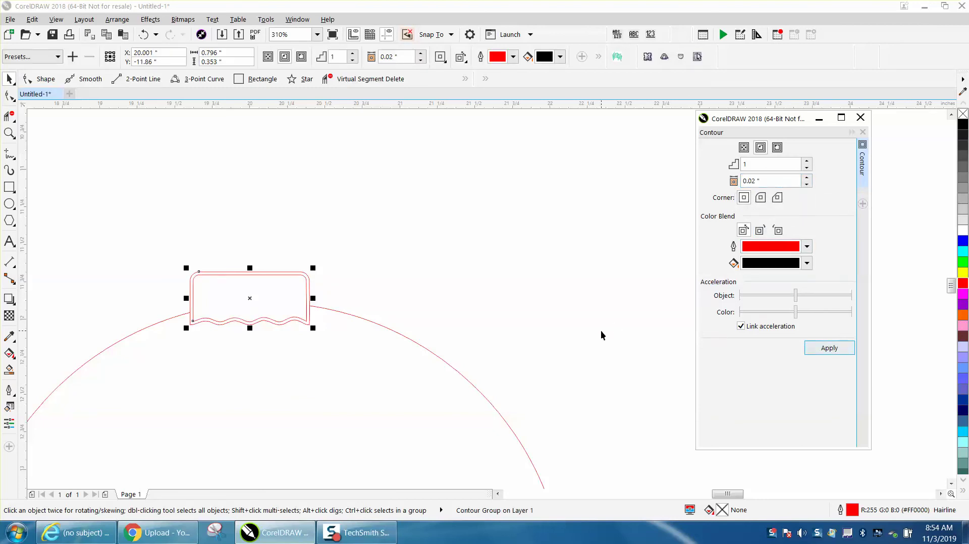
click(768, 182)
text(.04)
click(829, 350)
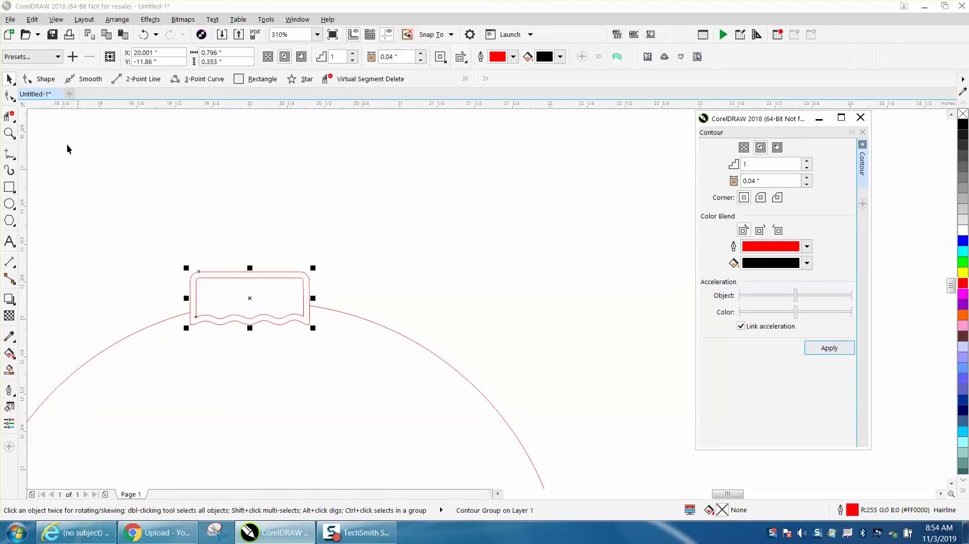
click(9, 133)
drag(140, 245, 357, 372)
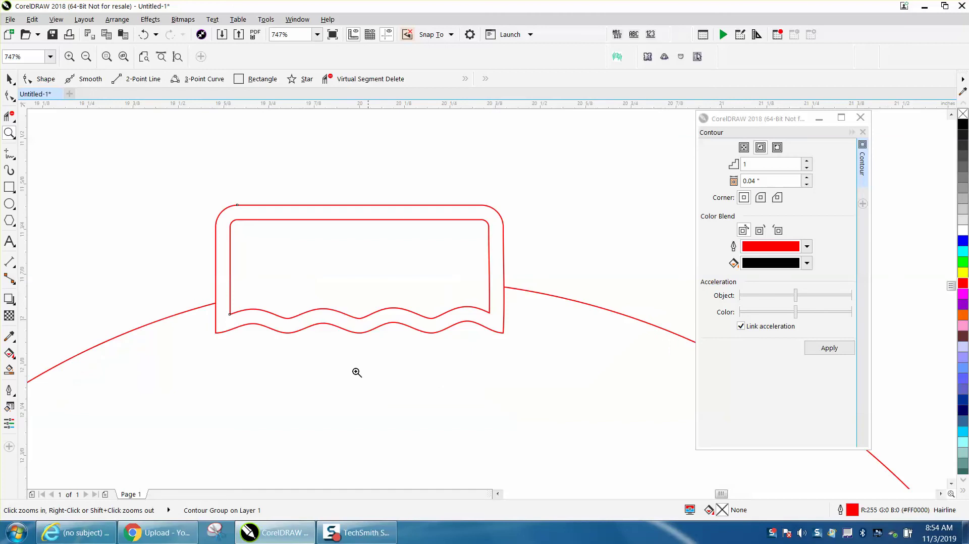
- Delete the tab's outer wavy bottom edge with Virtual Segment Delete
click(9, 116)
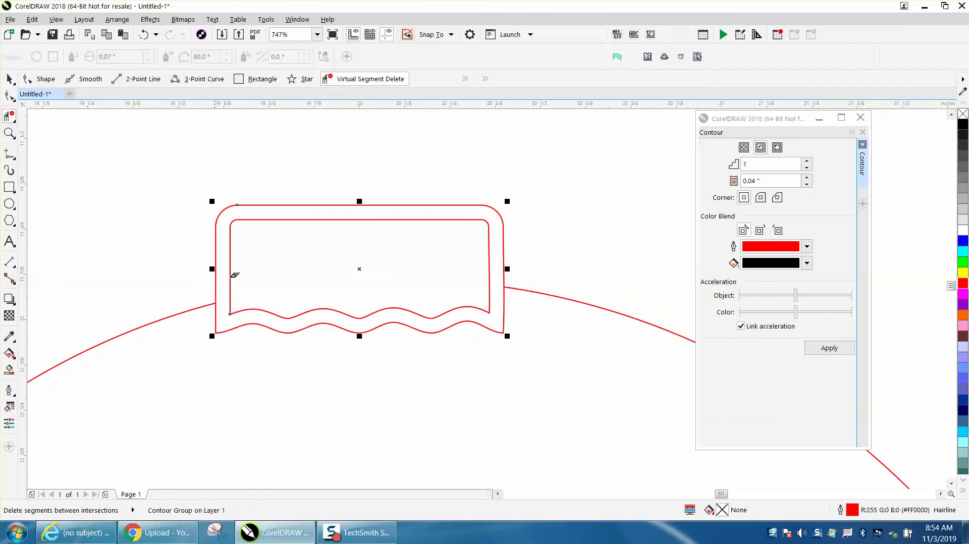
click(274, 326)
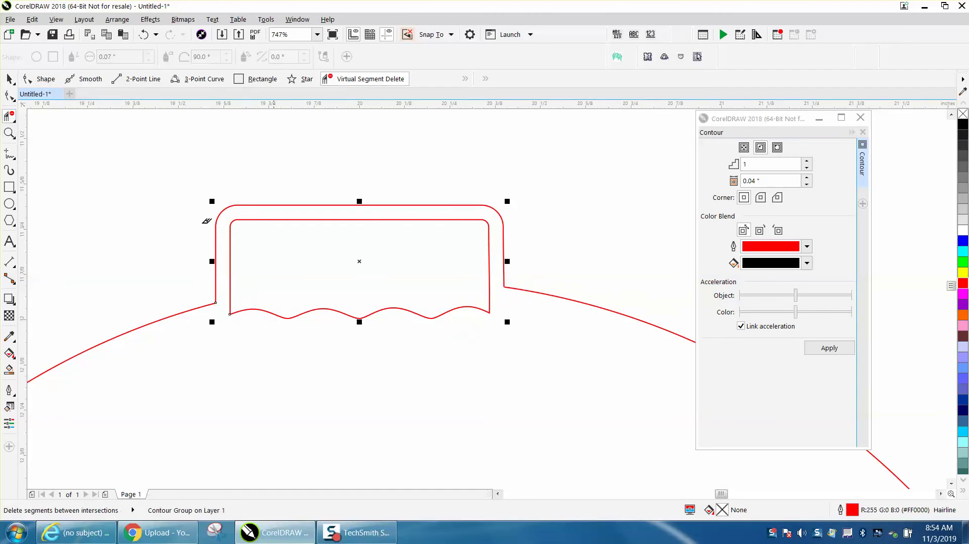
click(9, 79)
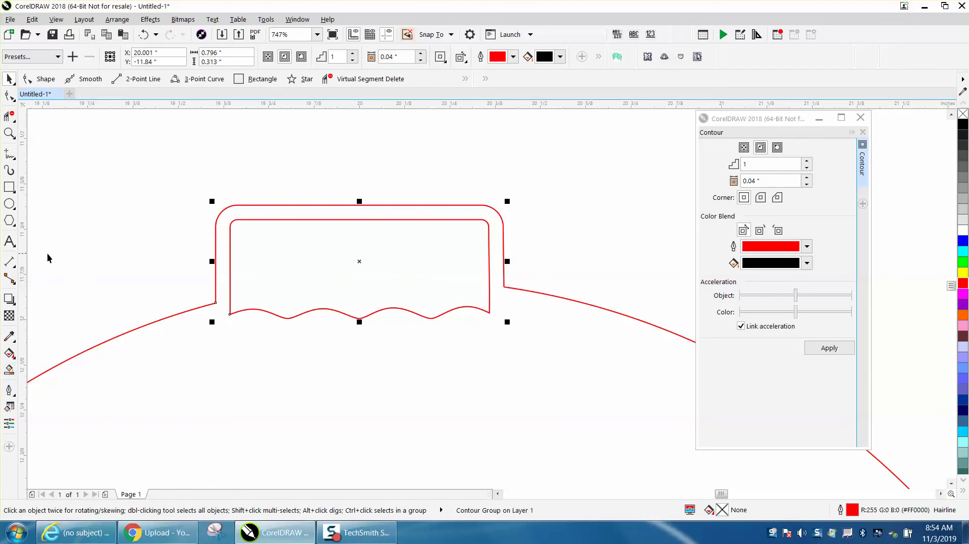
- Zoom out to the whole ornament, then zoom in close on the hanger tab
scroll(133, 233, down, 1)
scroll(258, 221, down, 3)
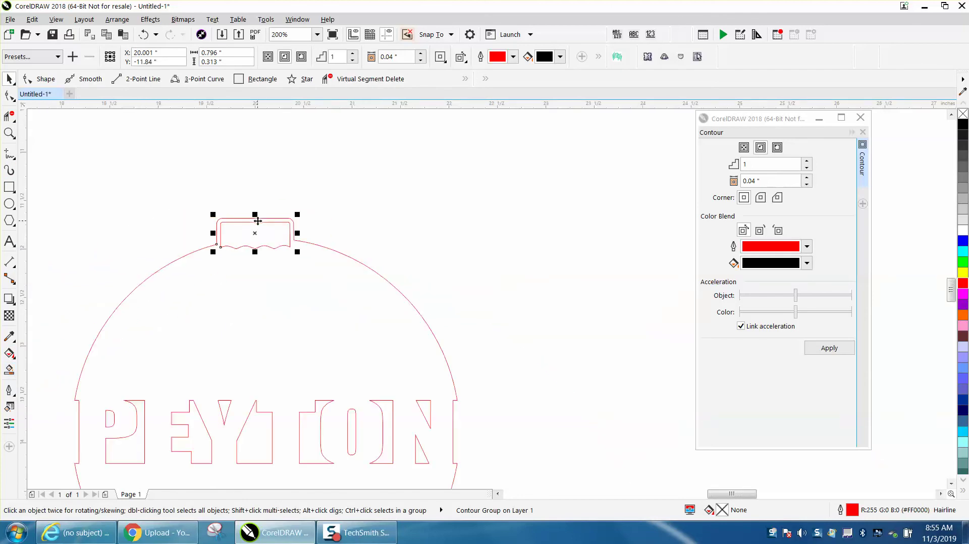
scroll(256, 218, down, 1)
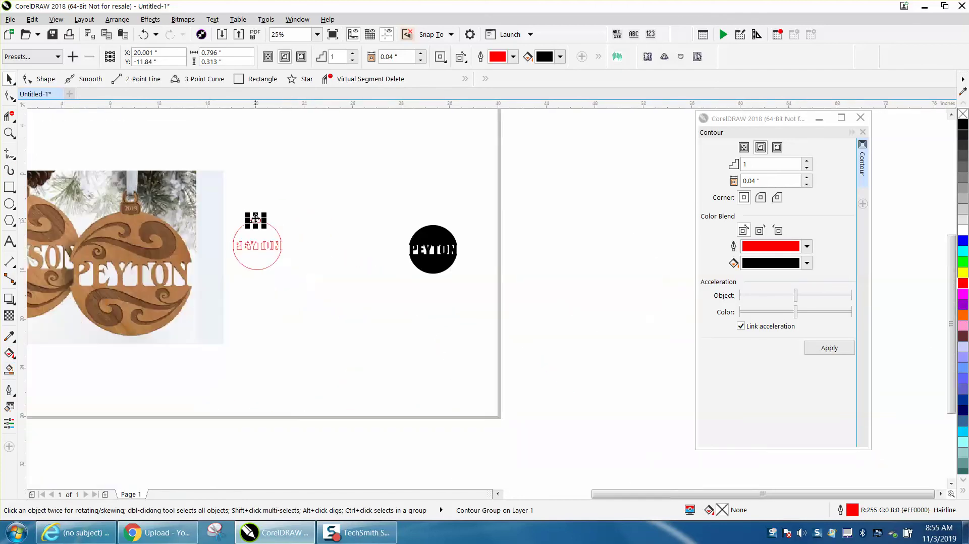
scroll(195, 215, up, 1)
click(13, 134)
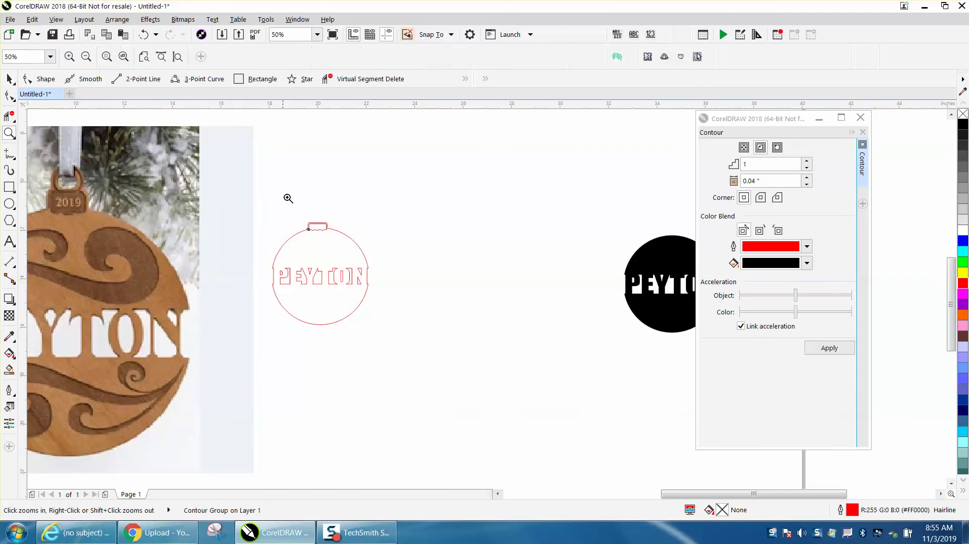
drag(295, 213, 386, 251)
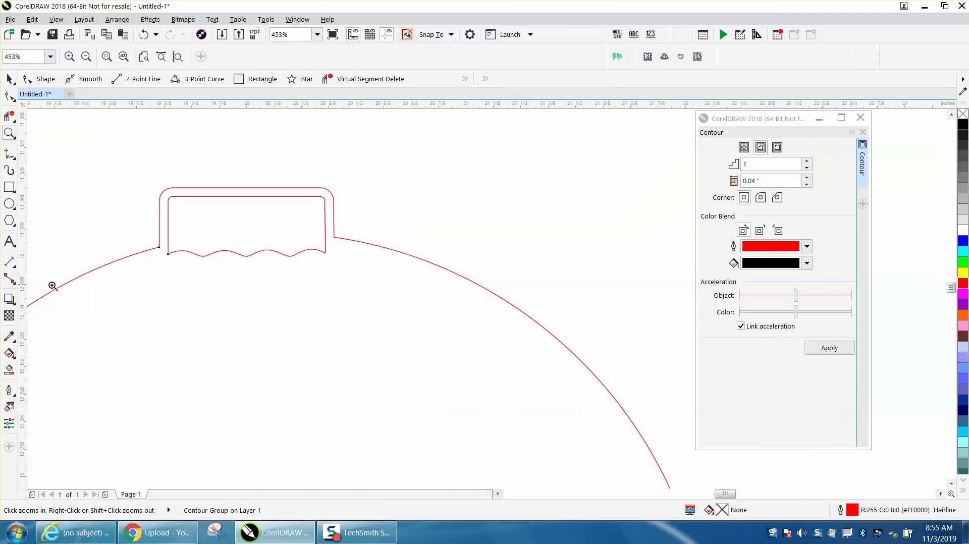
click(9, 241)
- Type 2019 in Arial, shrink it to 19.076 pt, and move it into the wavy tab
click(166, 167)
text(20)
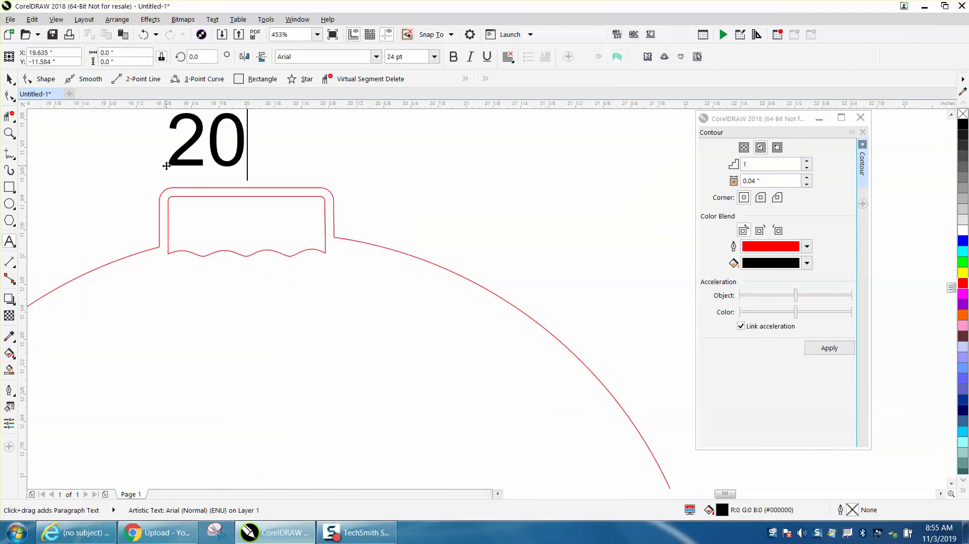
text(19)
key(Escape)
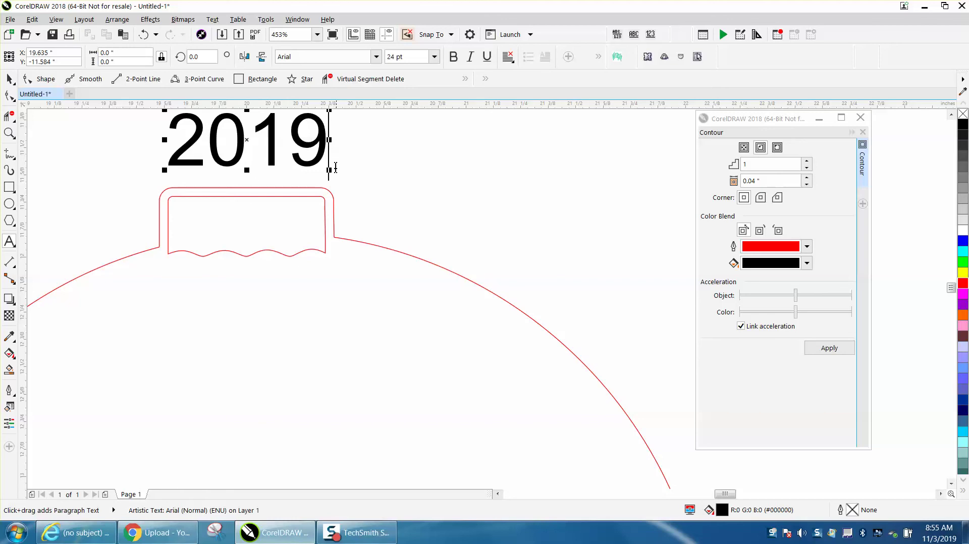
key(Delete)
key(ctrl+z)
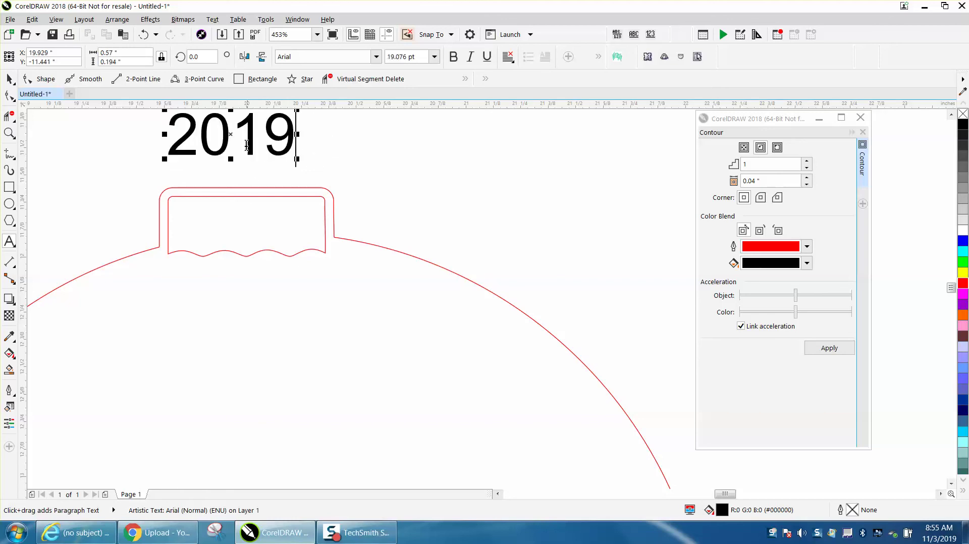
drag(231, 134, 247, 224)
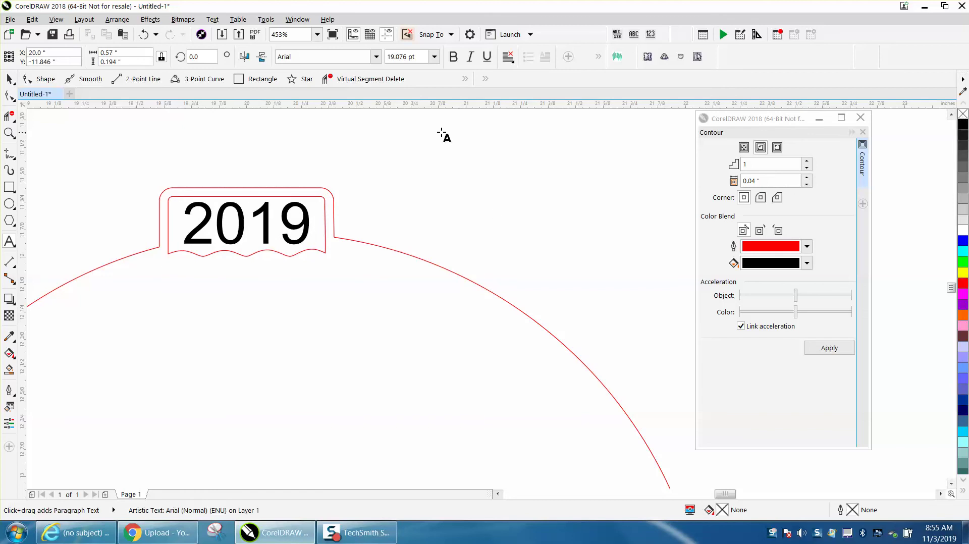
click(9, 79)
- Give the 2019 text no fill and a black hairline outline
click(963, 114)
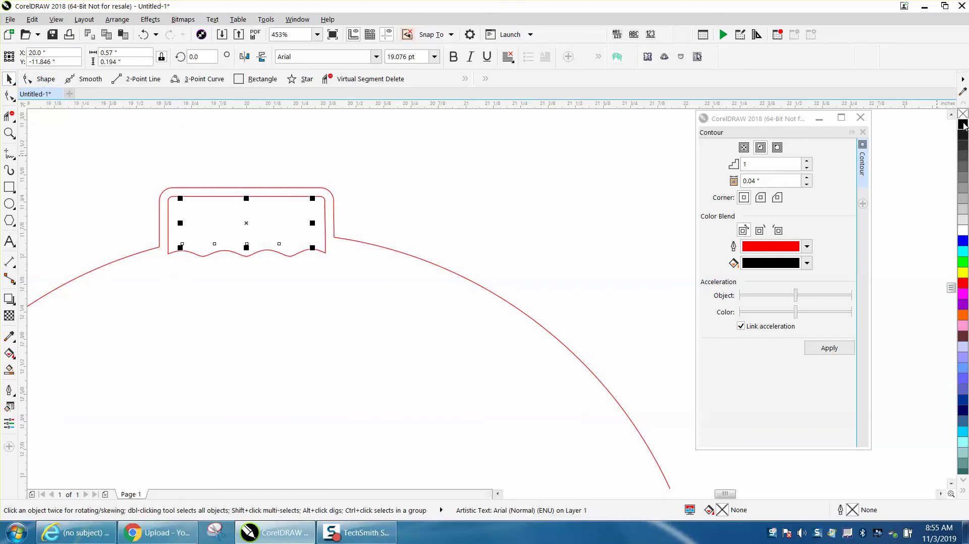
right_click(964, 124)
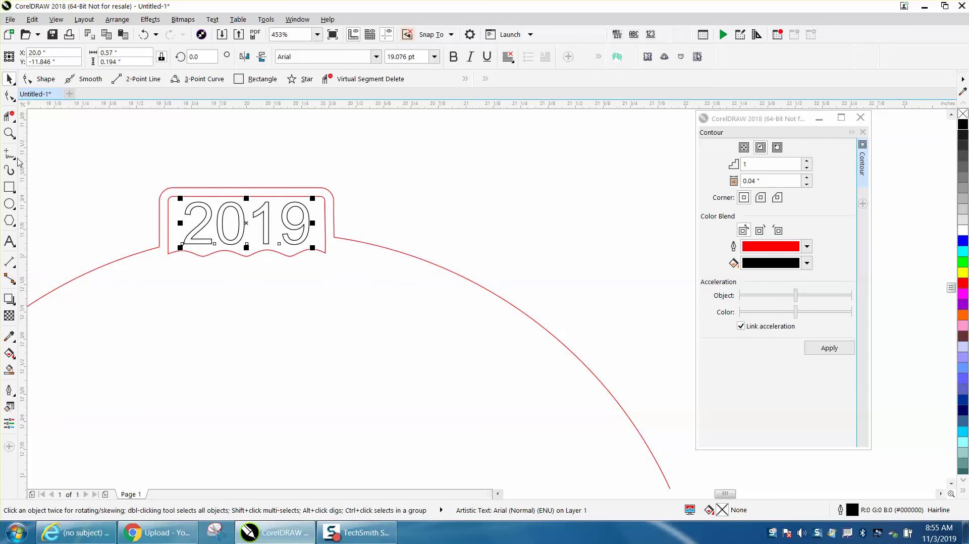
click(9, 133)
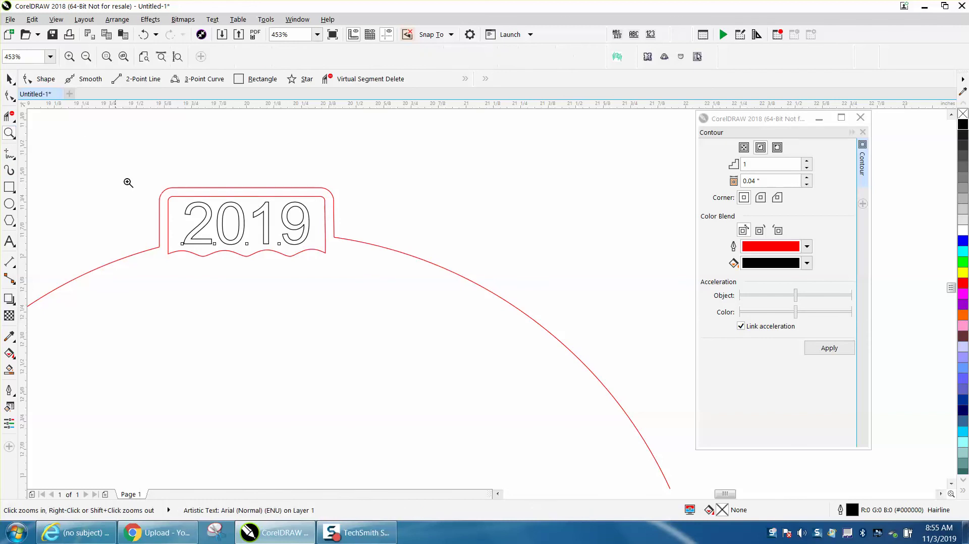
drag(114, 156, 490, 316)
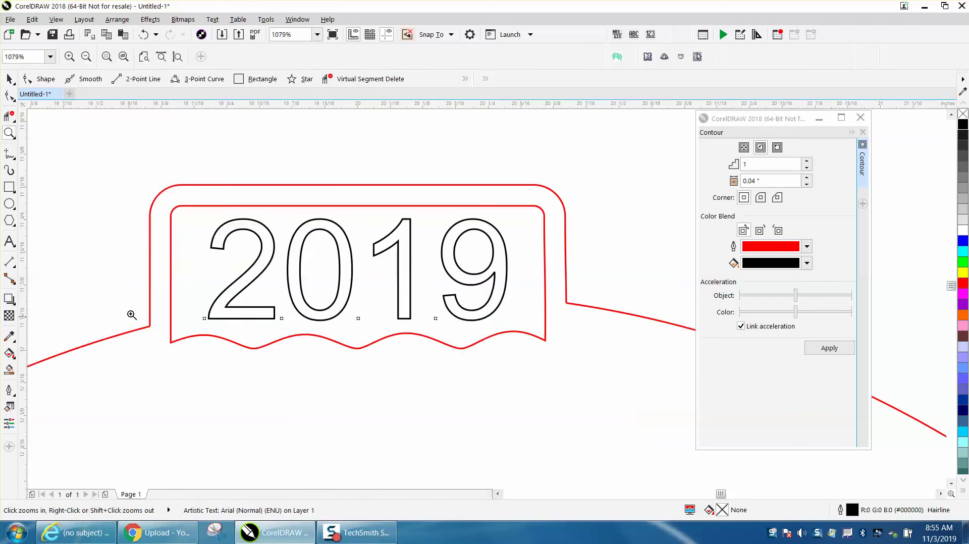
- Smart Fill black around the digits and inside the 0 and 9
click(9, 369)
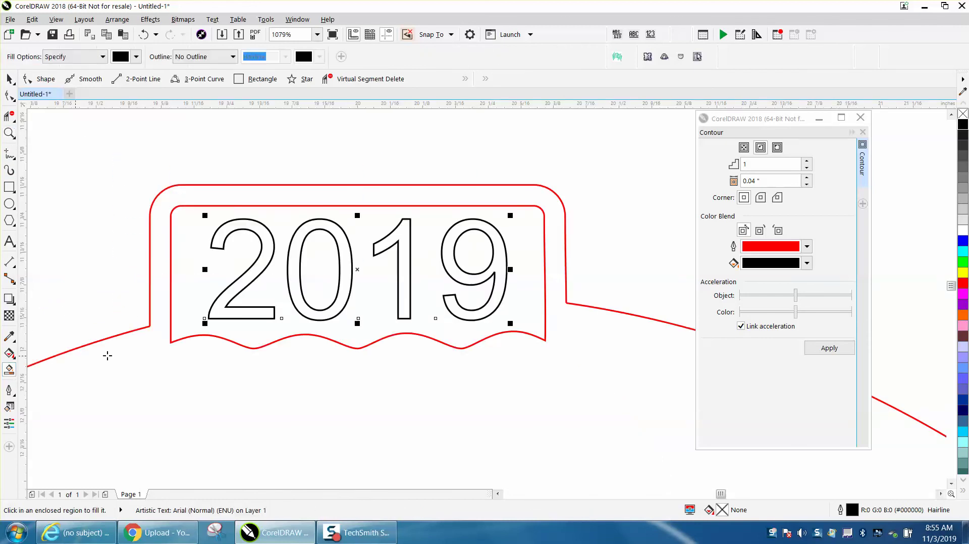
click(204, 284)
click(312, 272)
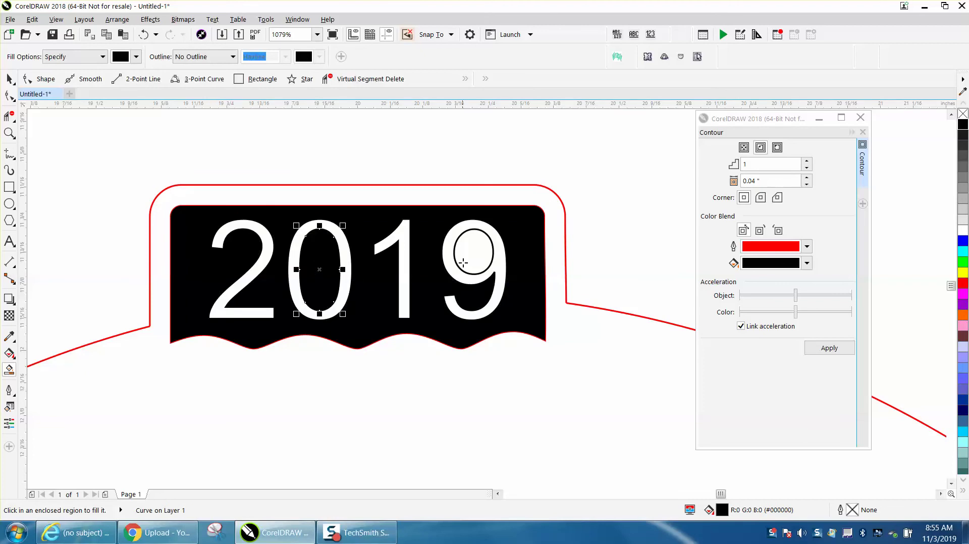
click(467, 251)
scroll(427, 292, down, 2)
click(9, 79)
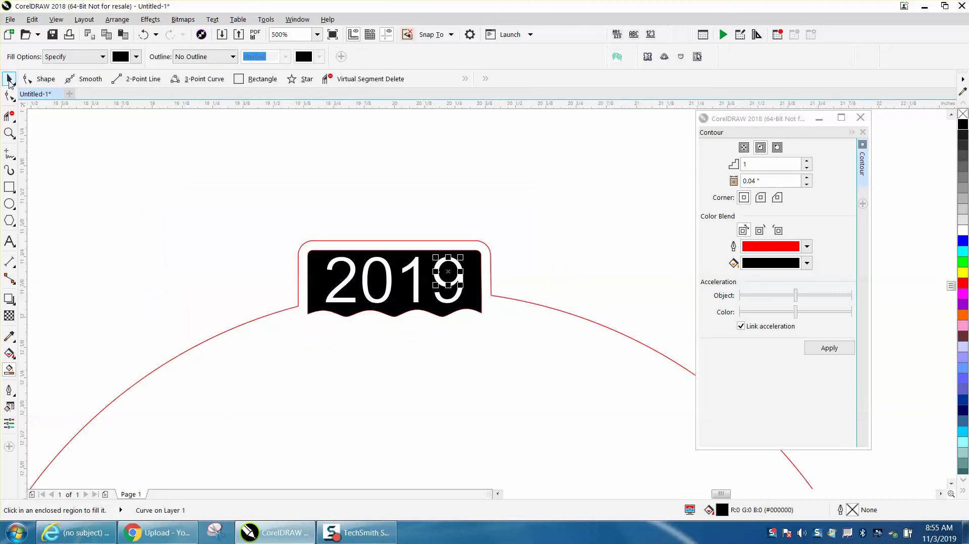
- Set the nudge distance to 2" and delete the outlined 2019 text
click(88, 164)
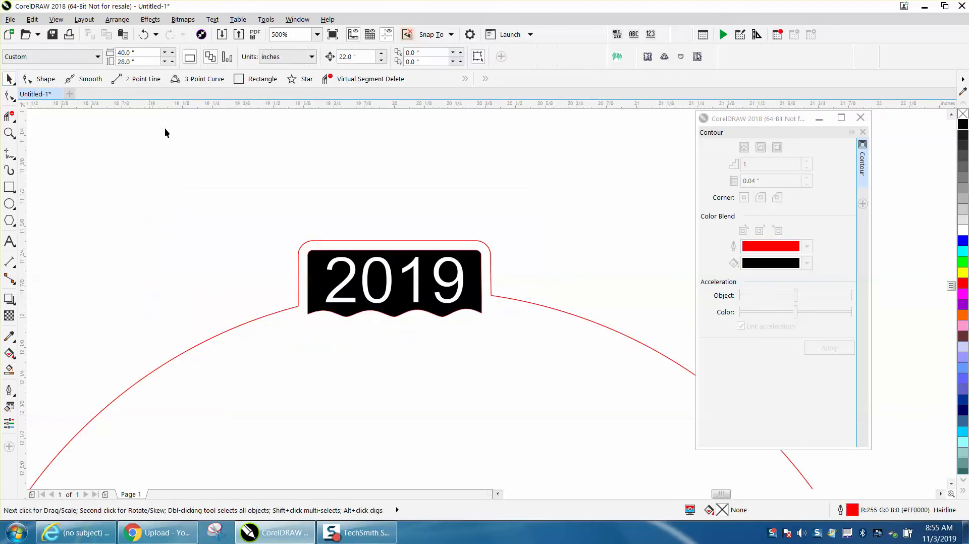
click(356, 57)
click(471, 264)
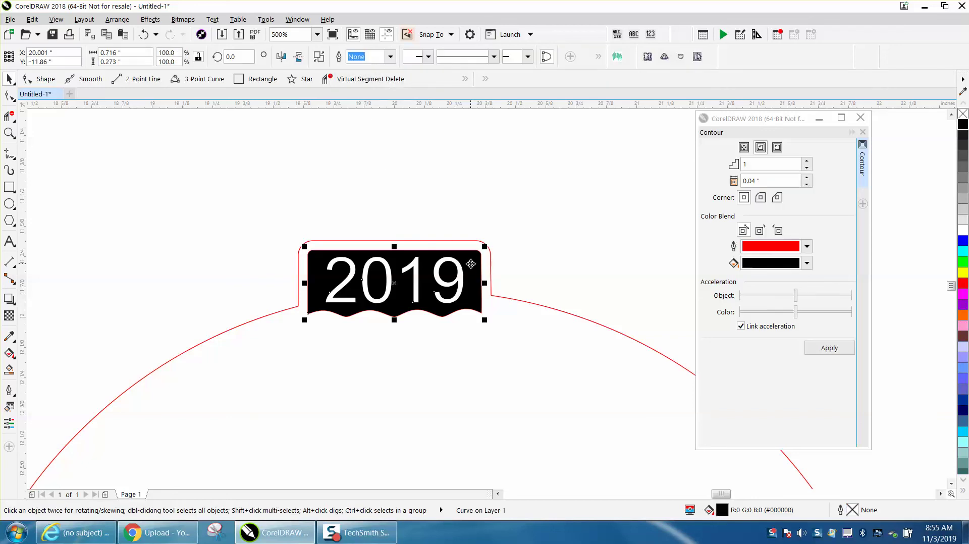
click(386, 277)
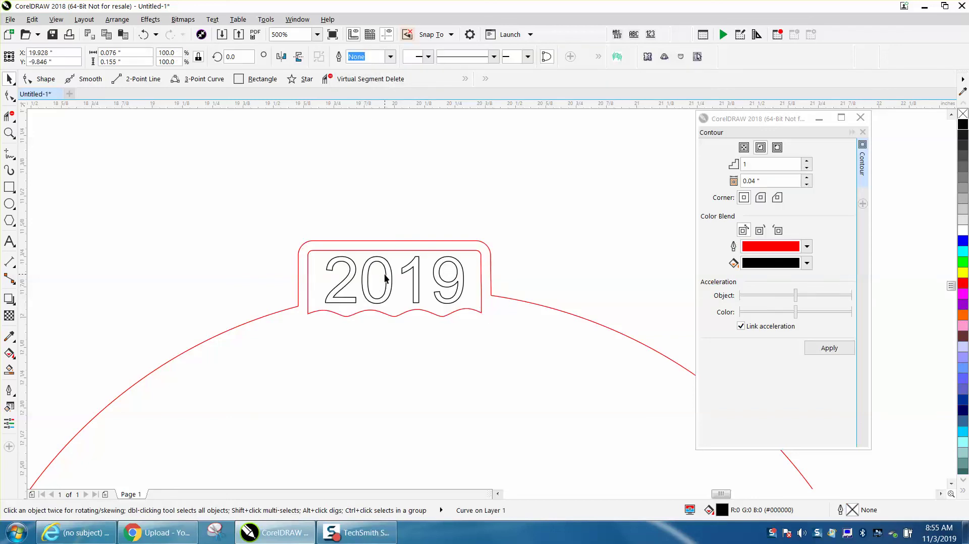
click(473, 306)
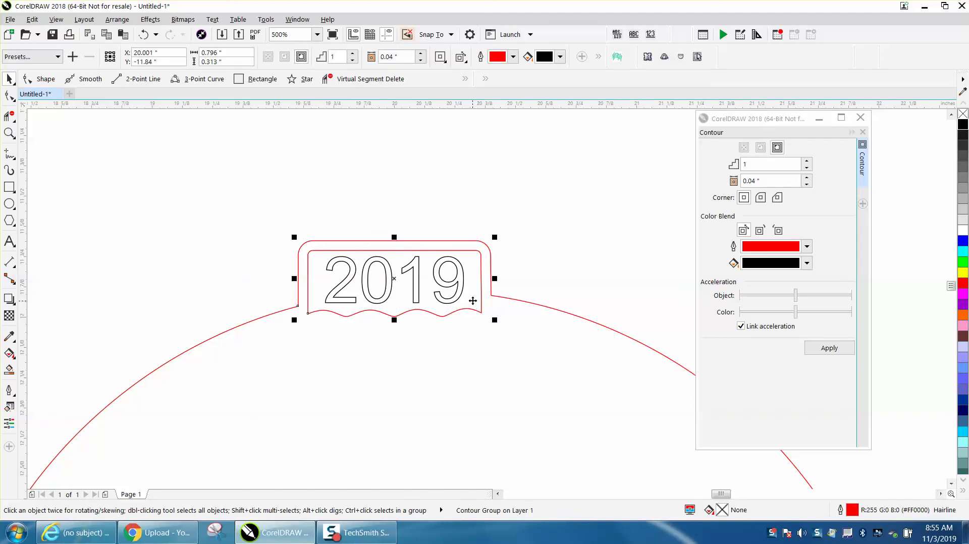
click(461, 268)
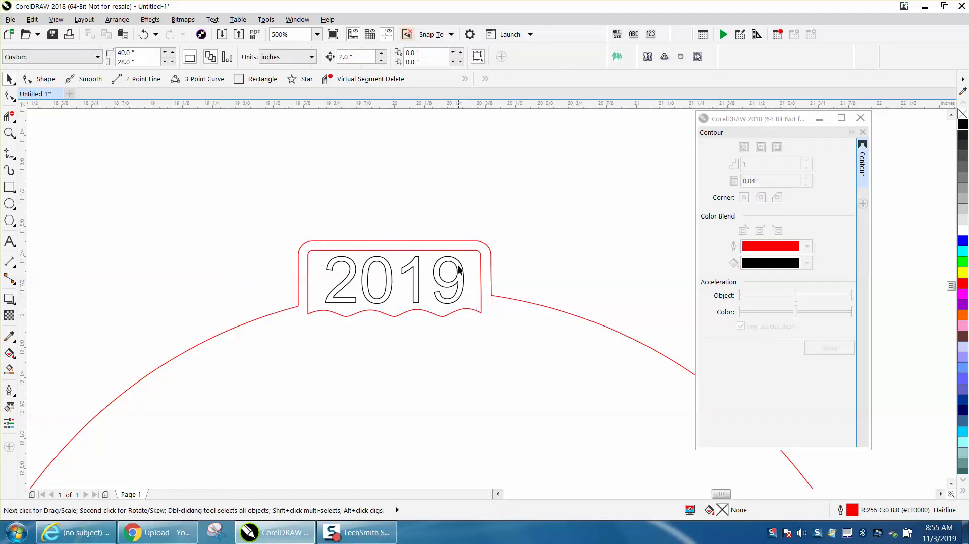
click(460, 270)
key(Delete)
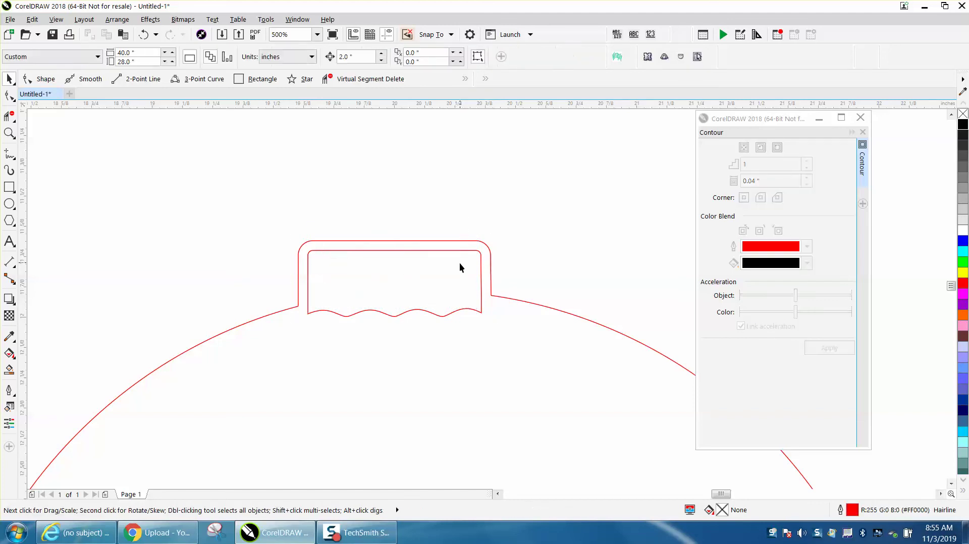
- Break the contour group apart and delete the inner wavy outline
click(455, 313)
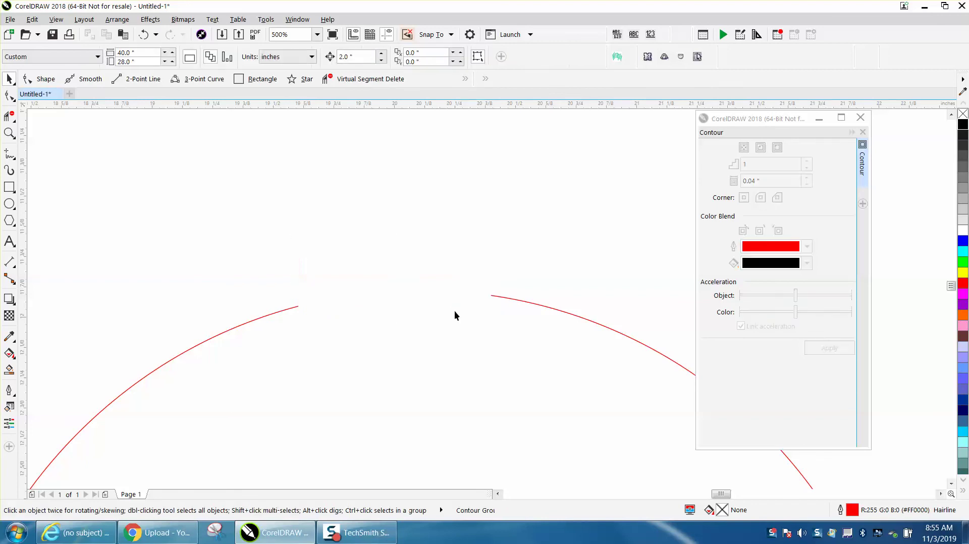
click(145, 35)
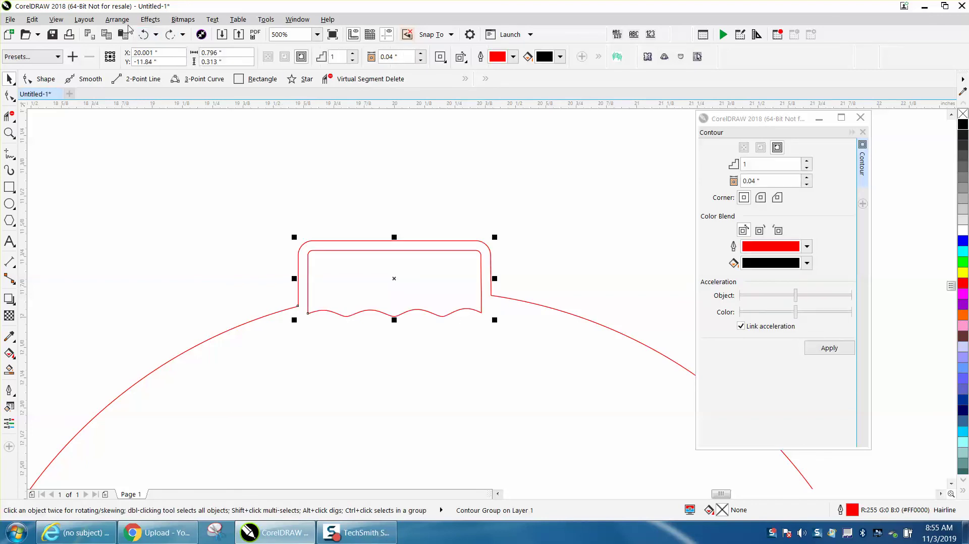
click(117, 19)
click(175, 225)
click(406, 306)
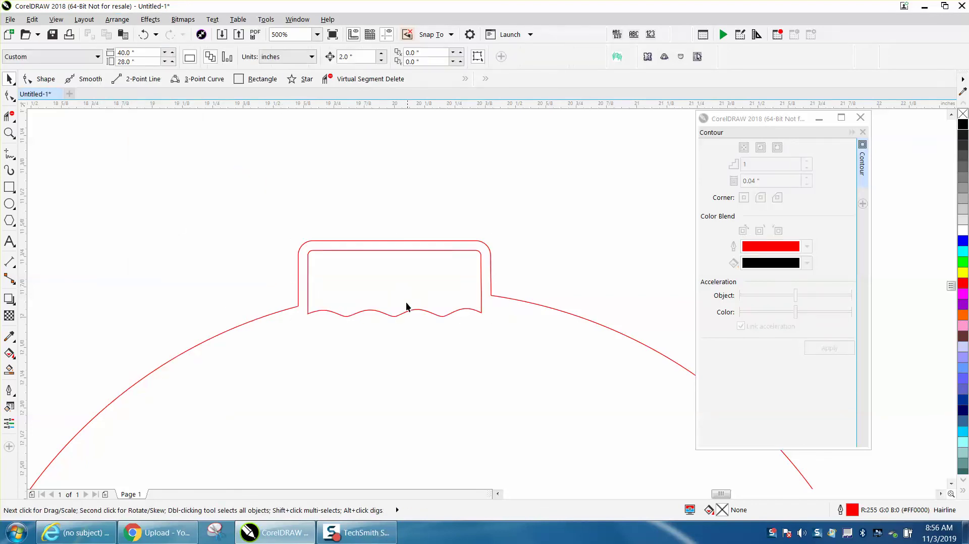
click(404, 312)
key(Delete)
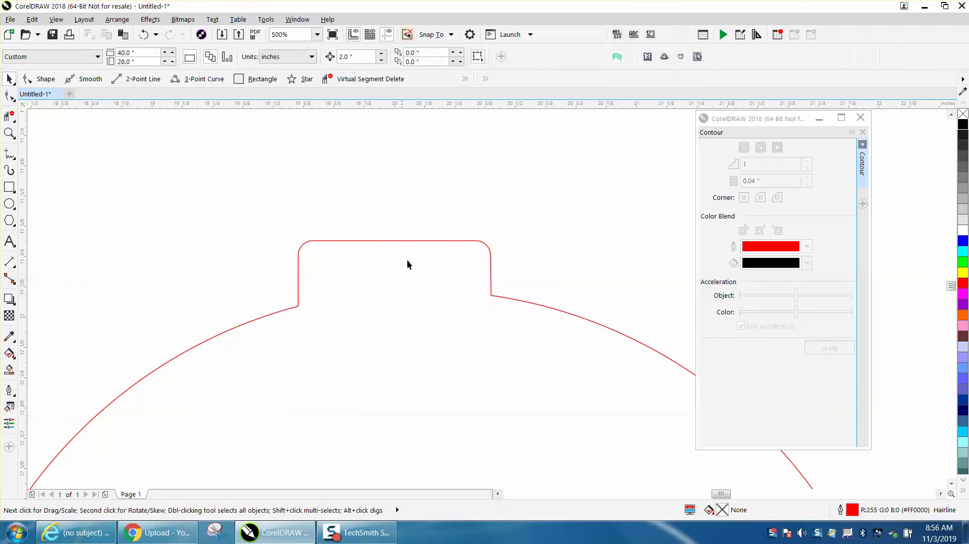
- Nudge the black 2019 plate 2" down back into the tab
scroll(407, 217, down, 2)
scroll(407, 217, down, 3)
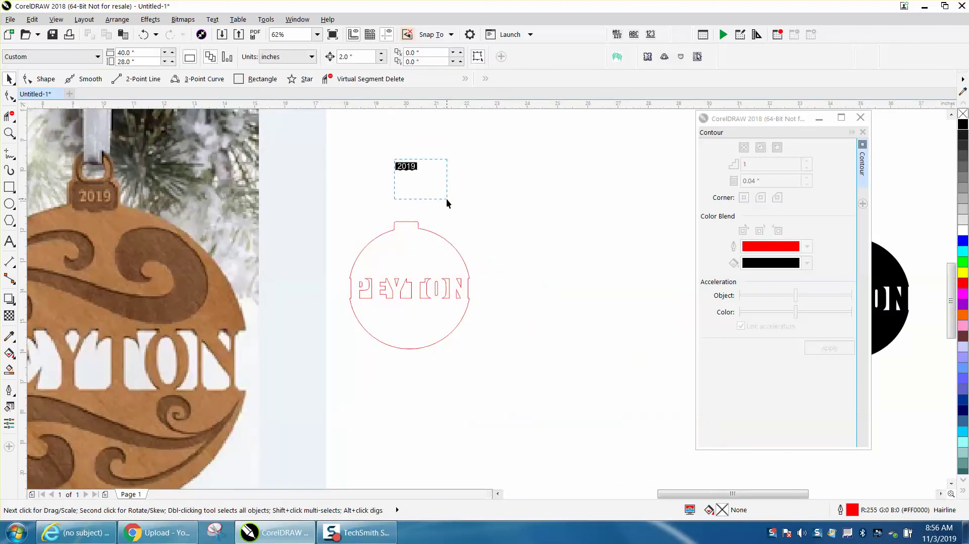
drag(446, 198, 446, 198)
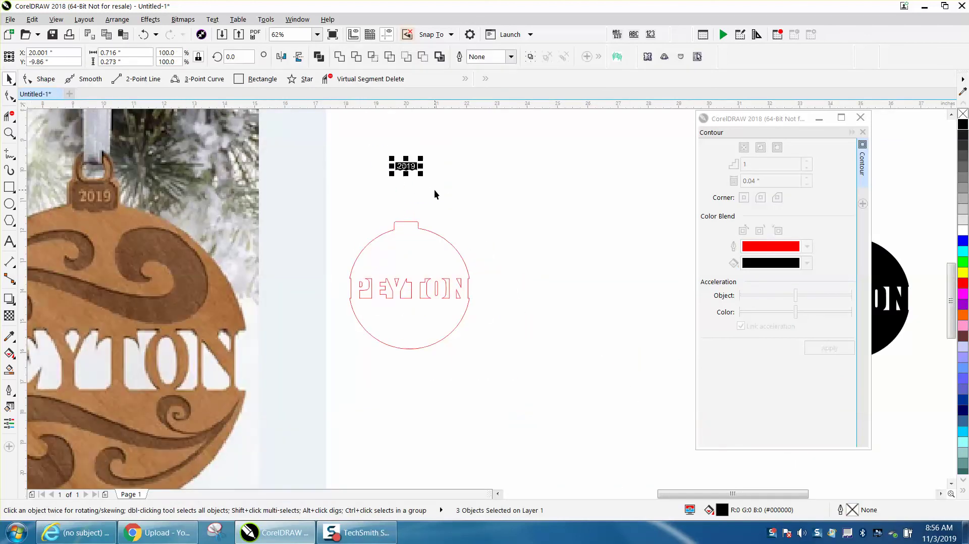
key(shift+Down)
- Draw a 0.483" circle, centre it with P, and move it above the 2019 tab
click(9, 133)
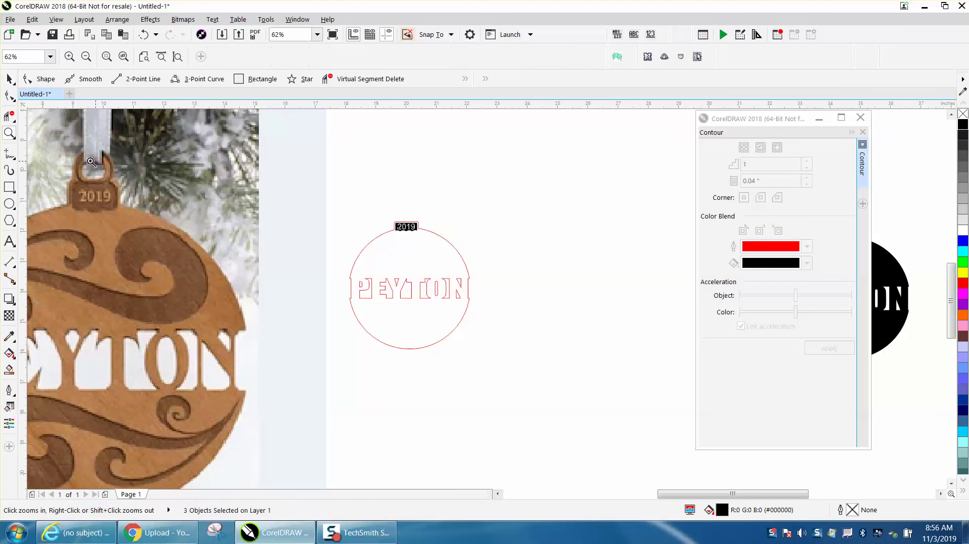
drag(369, 211, 440, 257)
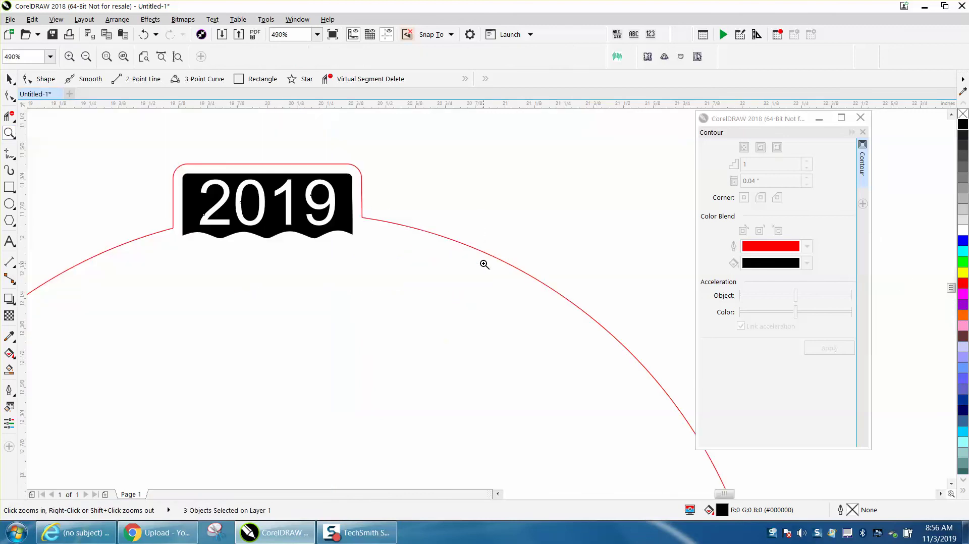
right_click(485, 264)
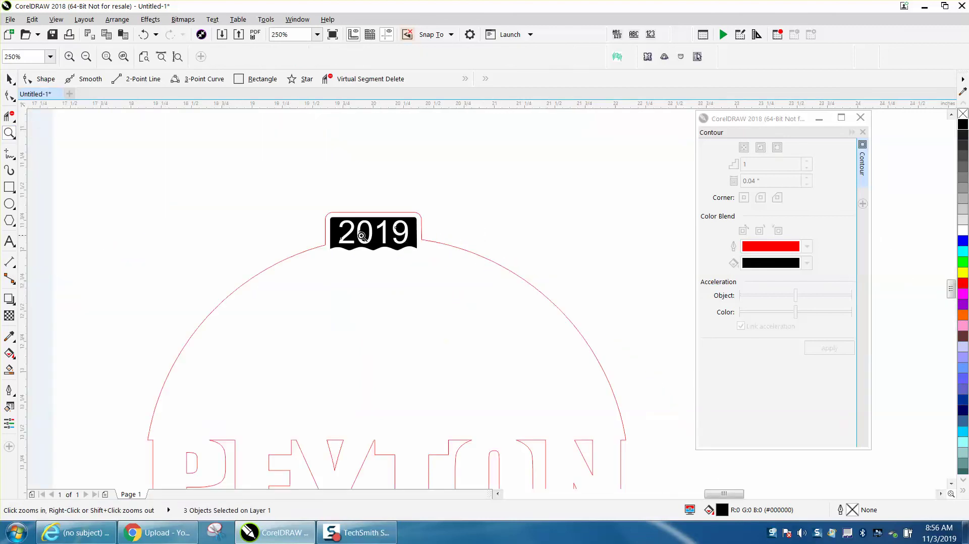
right_click(325, 221)
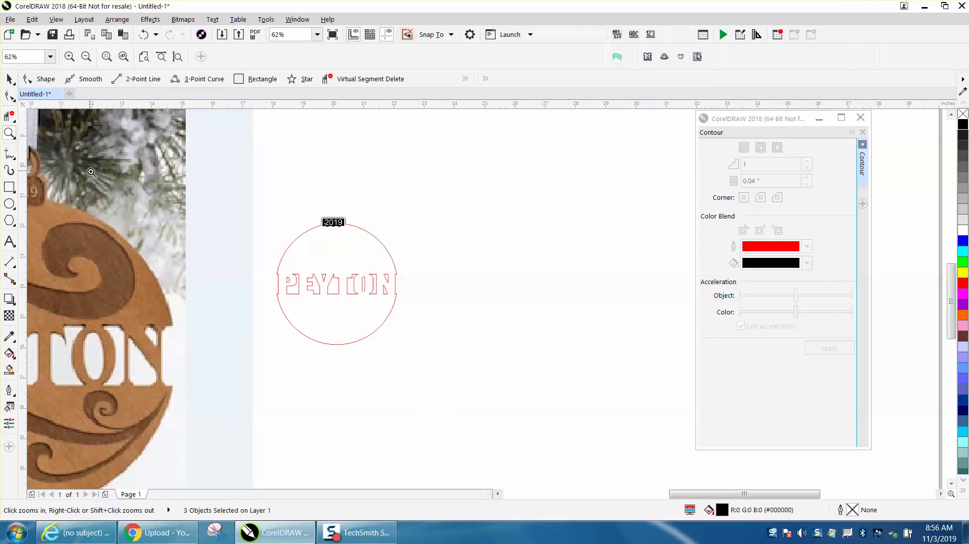
click(9, 203)
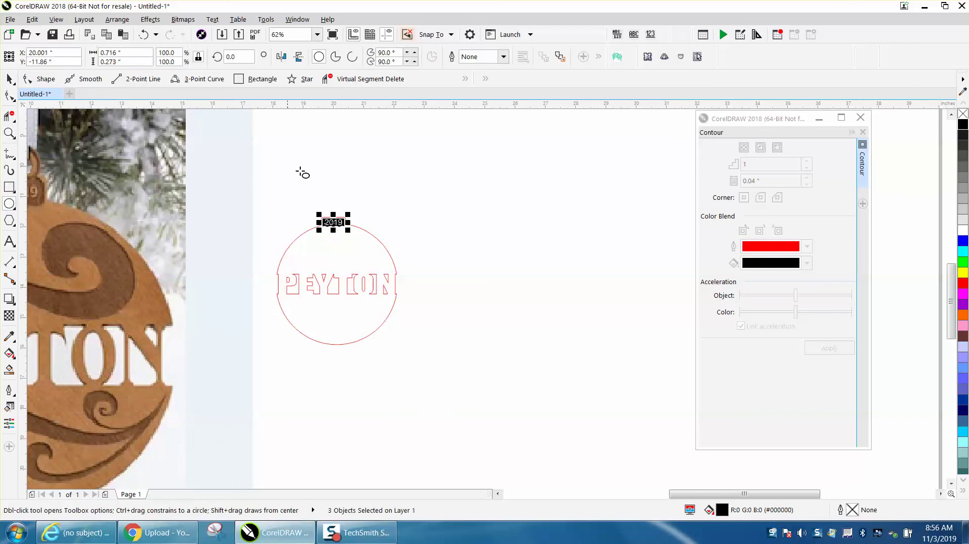
drag(346, 176, 346, 182)
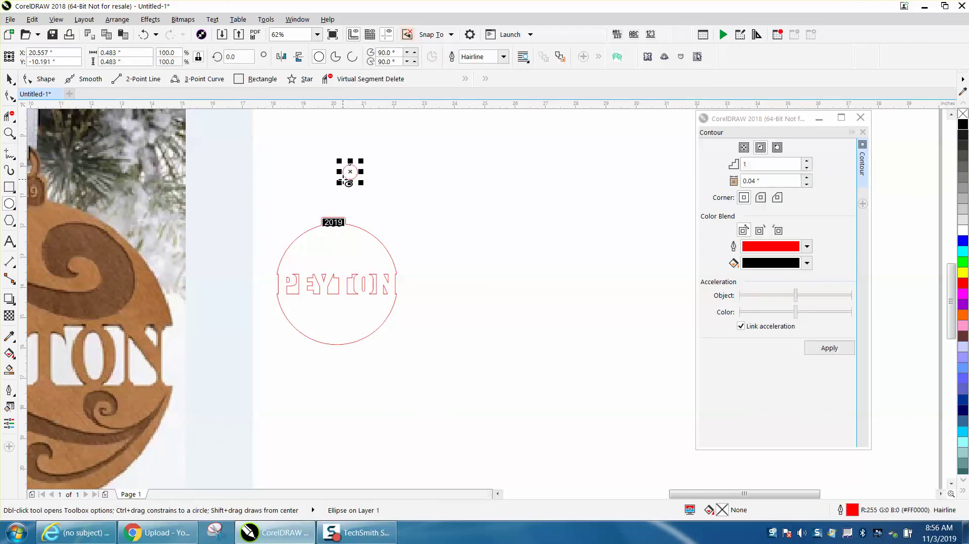
key(p)
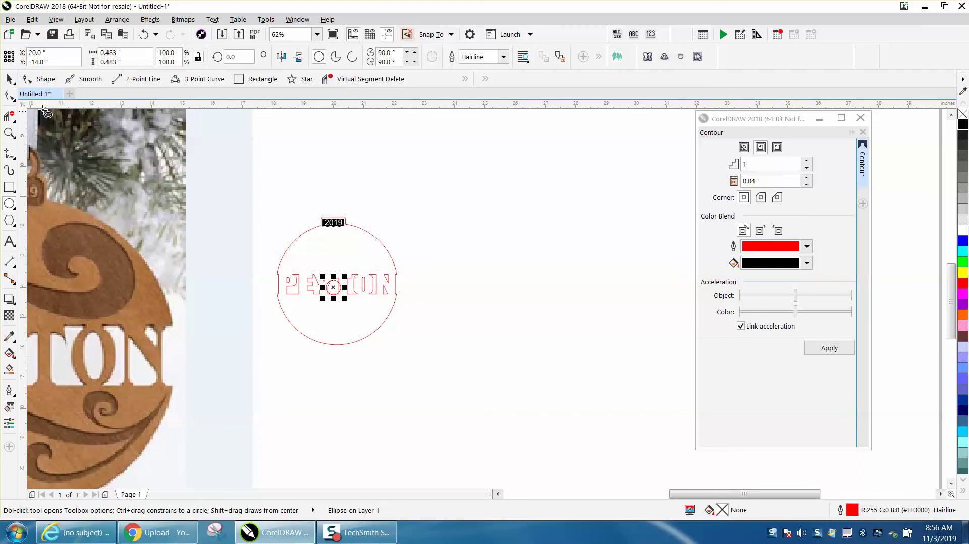
click(10, 81)
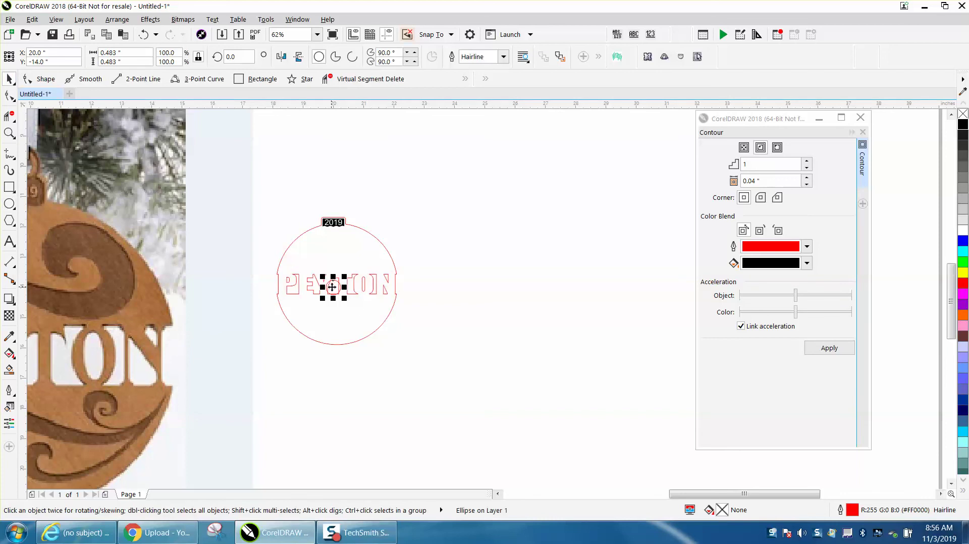
drag(334, 287, 335, 214)
click(10, 133)
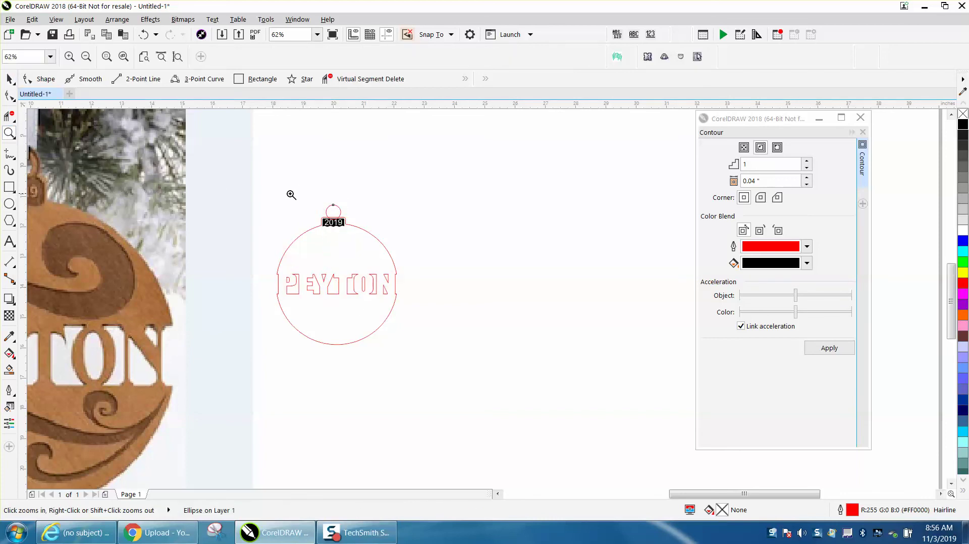
drag(294, 189, 405, 260)
click(9, 79)
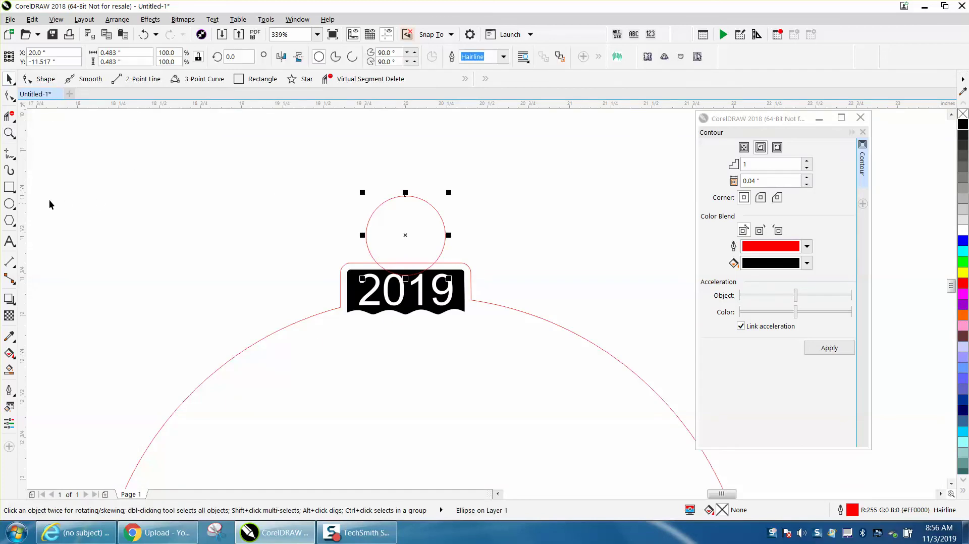
- Draw a tiny 0.123" circle and move it near the loop's centre
click(9, 204)
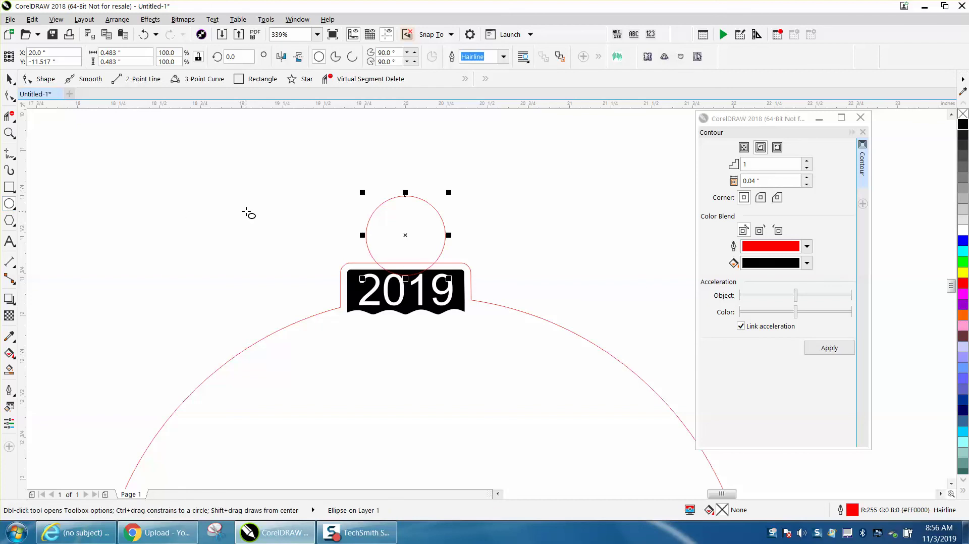
drag(258, 217, 244, 232)
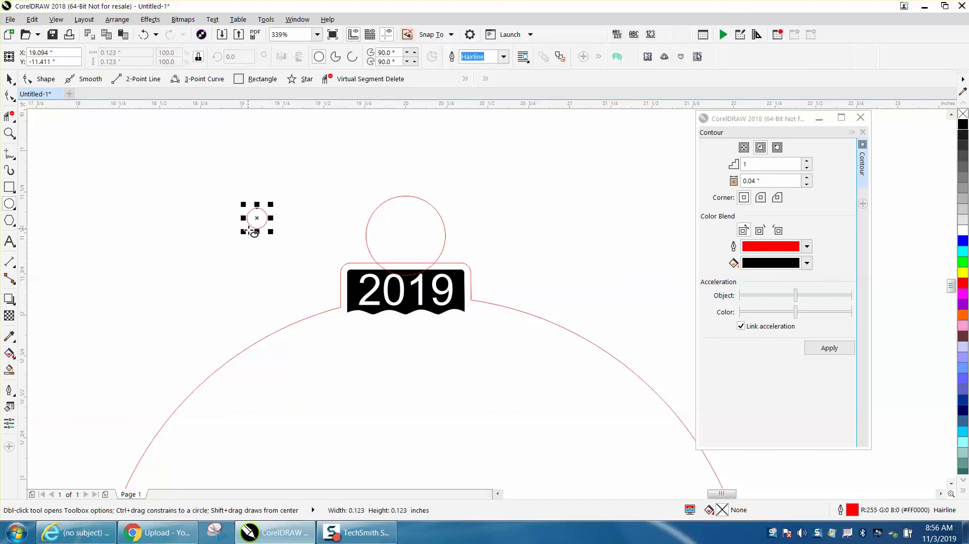
click(10, 78)
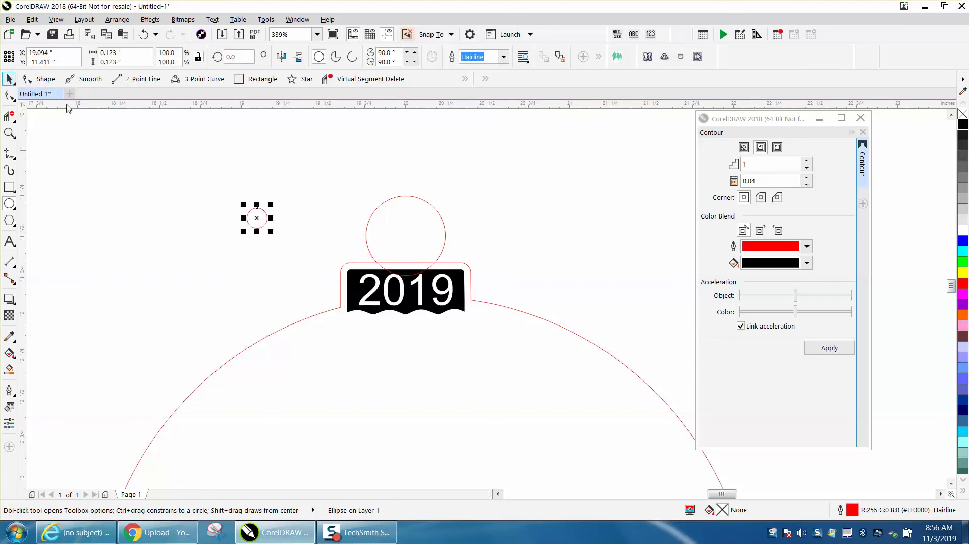
drag(258, 215, 320, 213)
- Enable Snap To Objects and snap the tiny circle onto the loop's centre
click(56, 19)
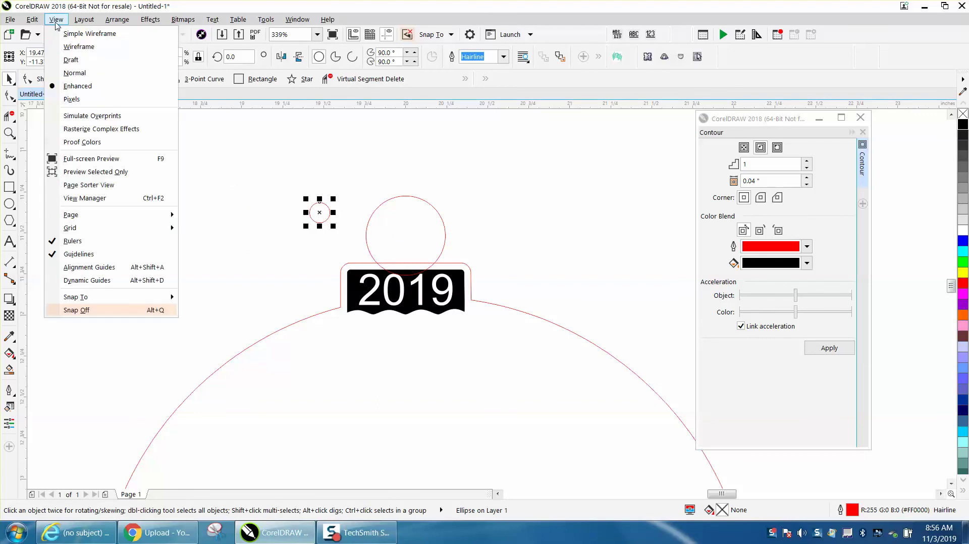
mouse_move(92, 301)
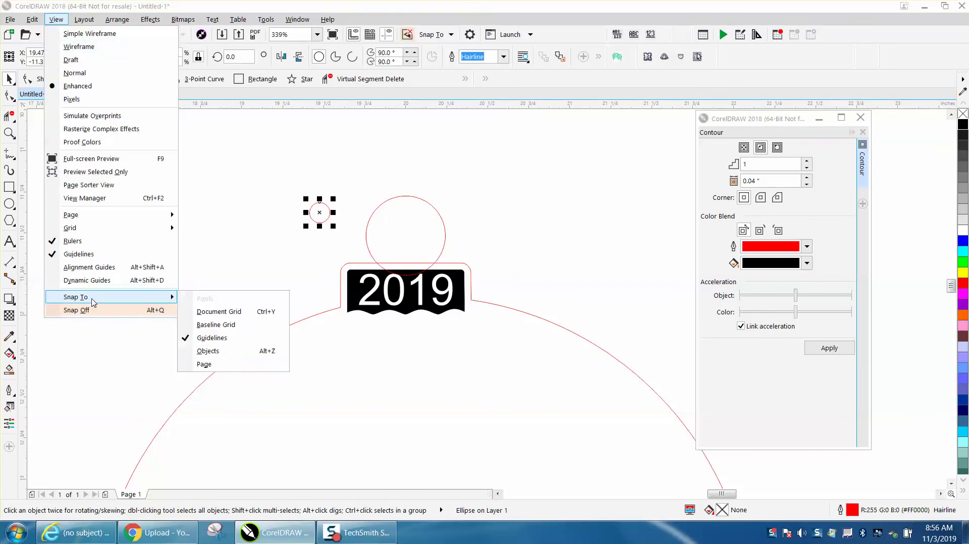
click(208, 351)
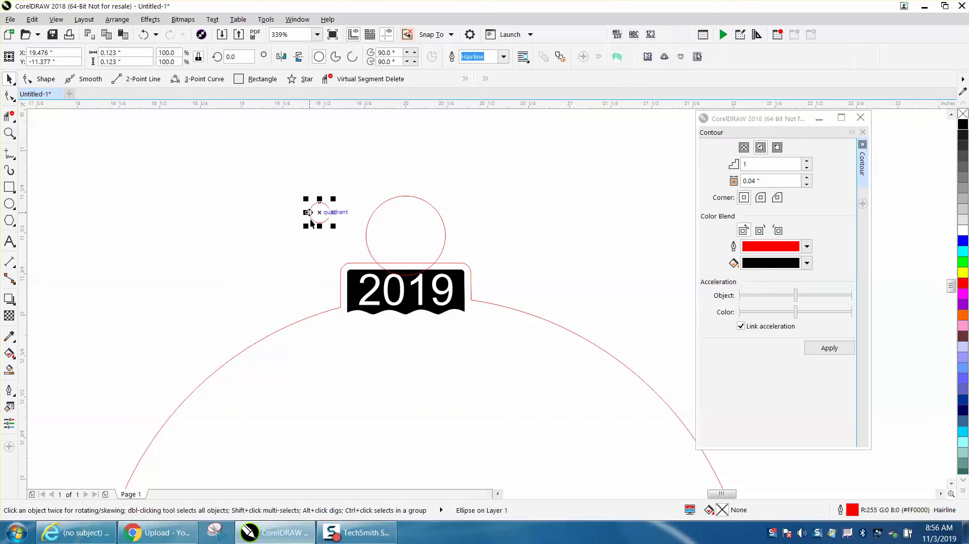
drag(320, 212, 406, 236)
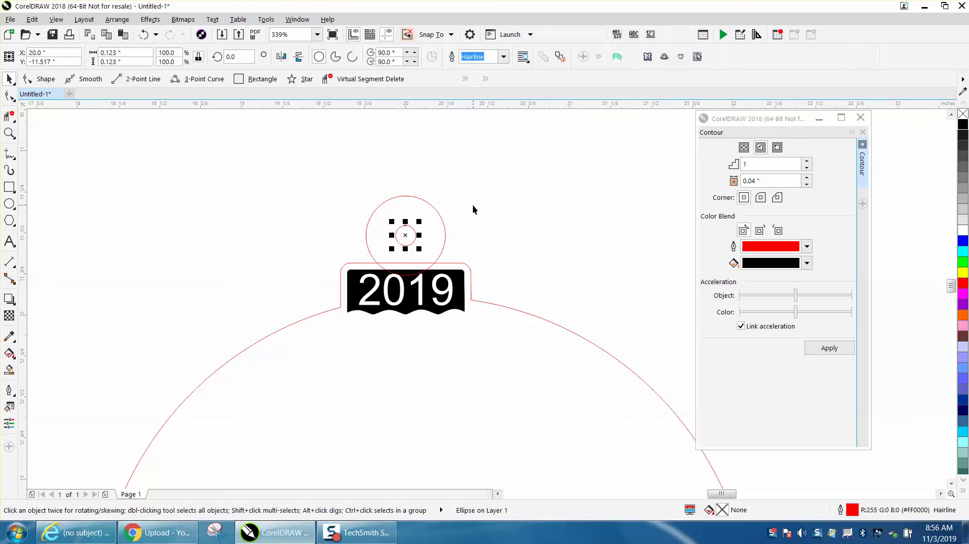
click(473, 206)
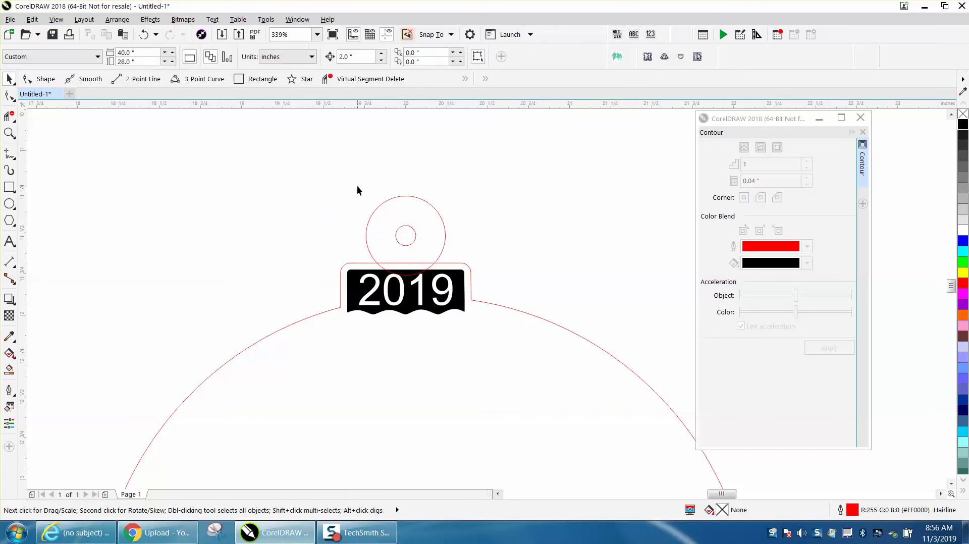
- Set the nudge distance to 0.5" and nudge the 2019 label and its 9 and 0 counters down
click(358, 57)
key(BackSpace)
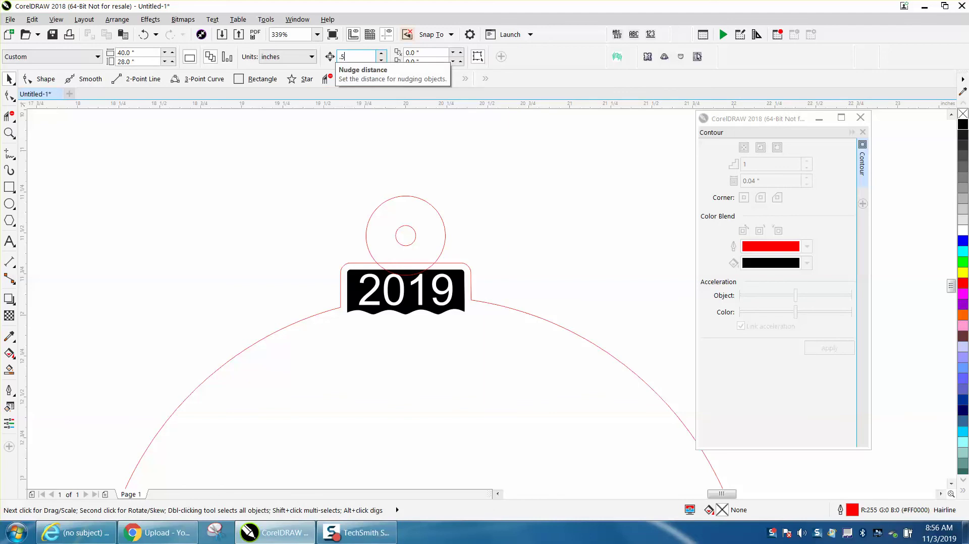
click(458, 273)
key(Down)
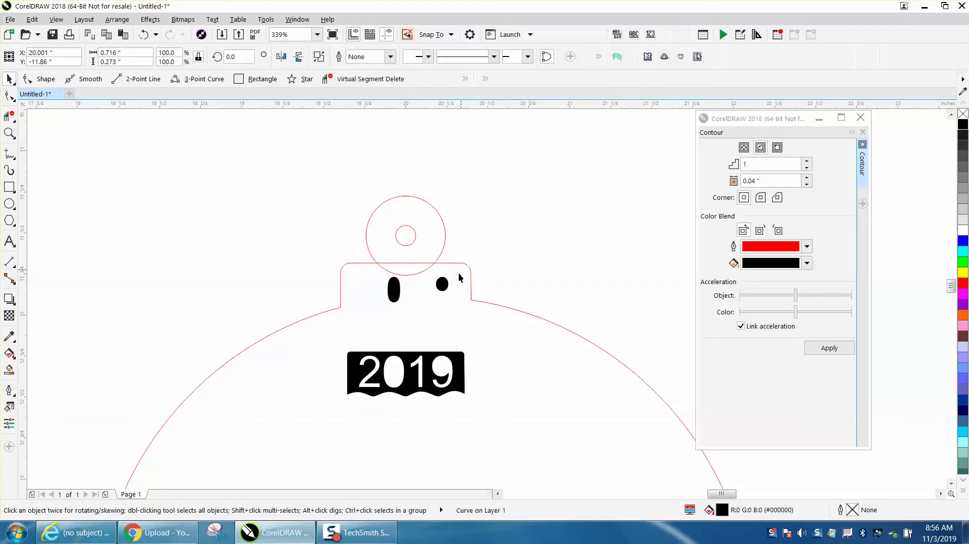
click(441, 287)
key(Down)
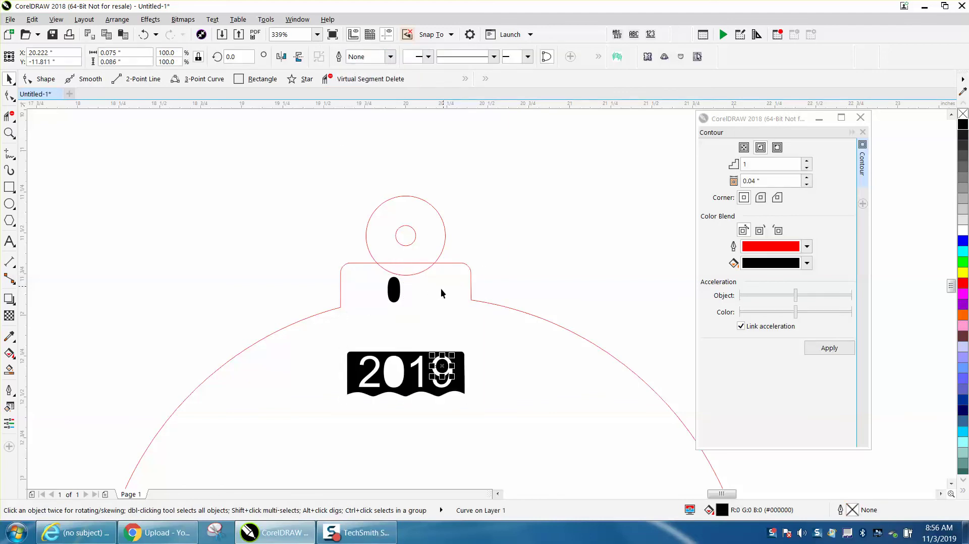
click(397, 292)
key(Down)
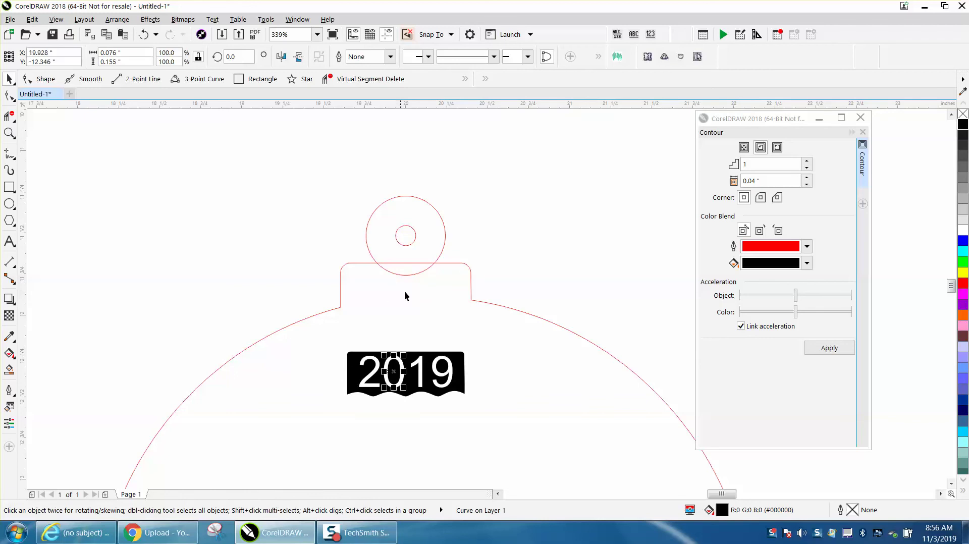
- Erase the overlapping segments where the loop circle meets the tab outline with Virtual Segment Delete
click(9, 116)
drag(404, 272, 415, 291)
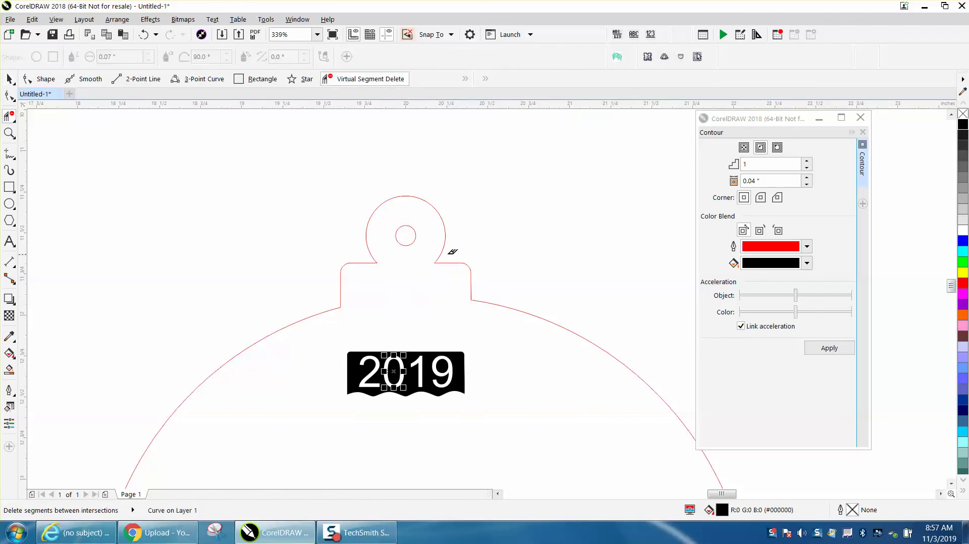
click(9, 79)
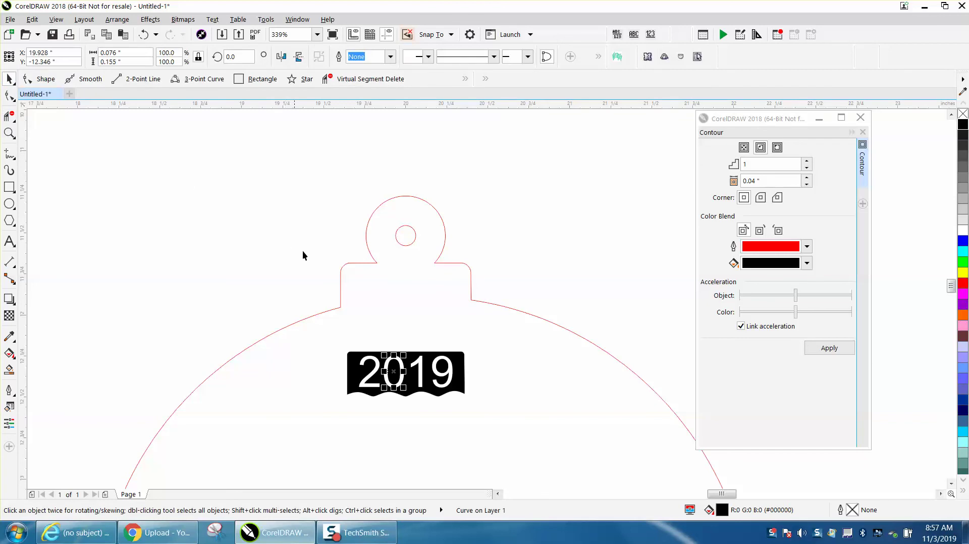
- Move the 0 and 9 counters and the 2019 label back up into the tab
drag(394, 371, 394, 286)
click(444, 367)
key(ctrl+r)
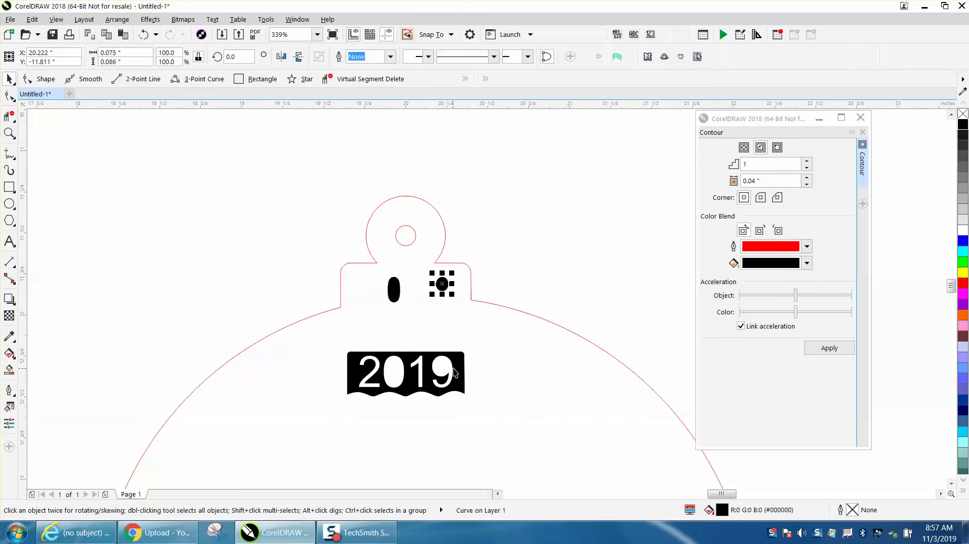
click(455, 373)
drag(454, 372, 454, 290)
click(446, 329)
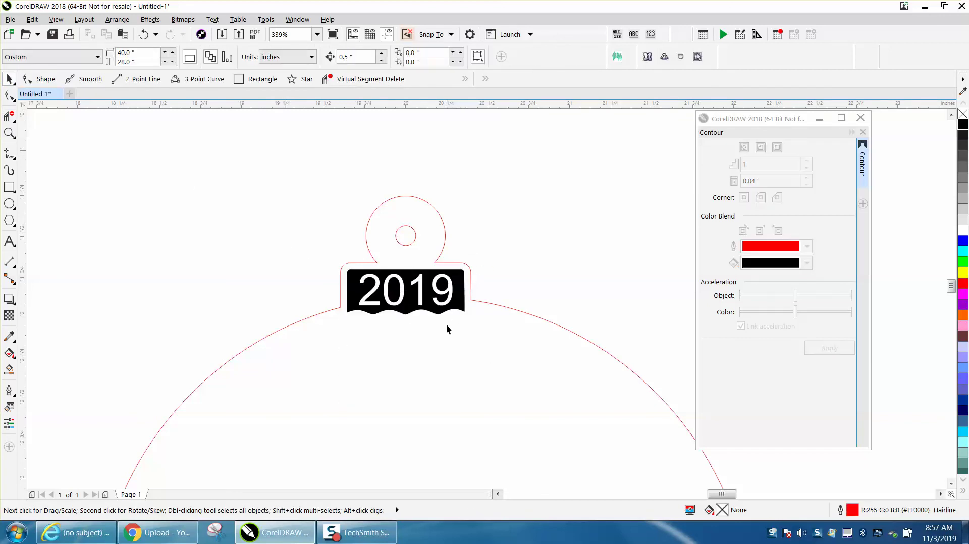
click(413, 235)
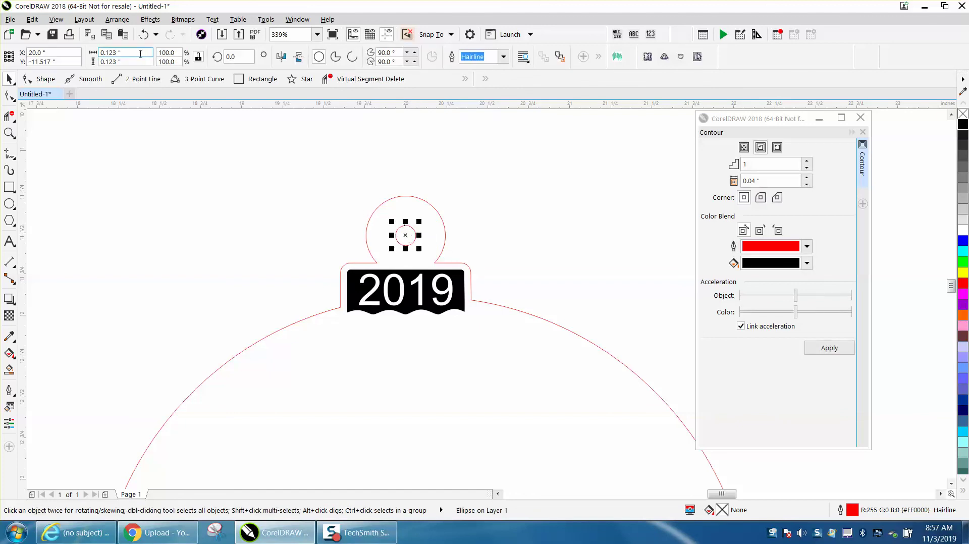
- Set the loop's hole circle width to 0.25" and close the Contour docker
drag(137, 54, 102, 53)
text(.25)
key(Return)
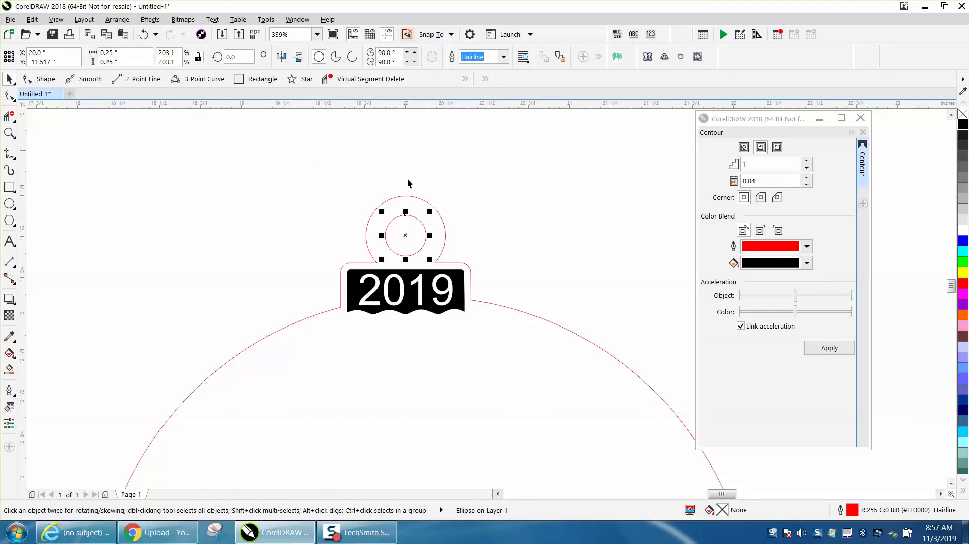
scroll(301, 153, down, 2)
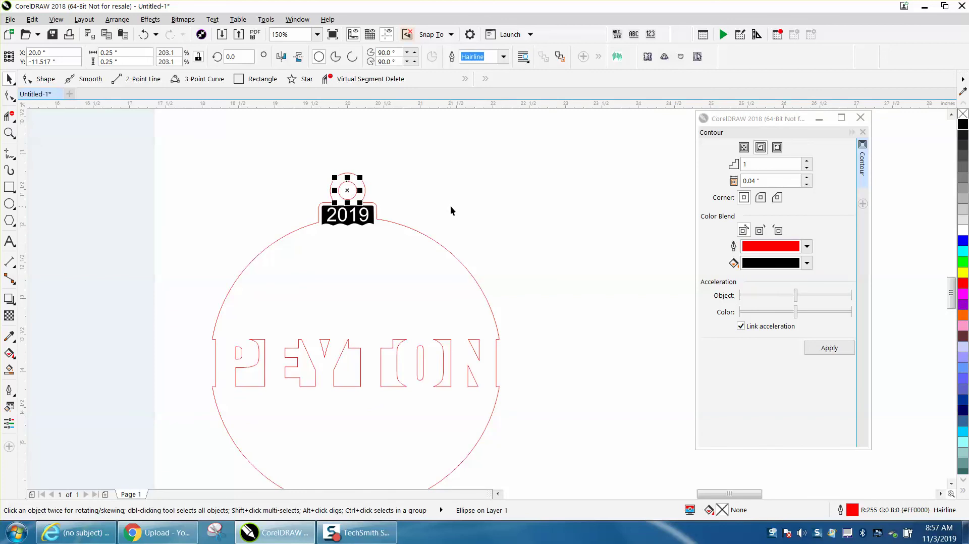
scroll(450, 205, down, 4)
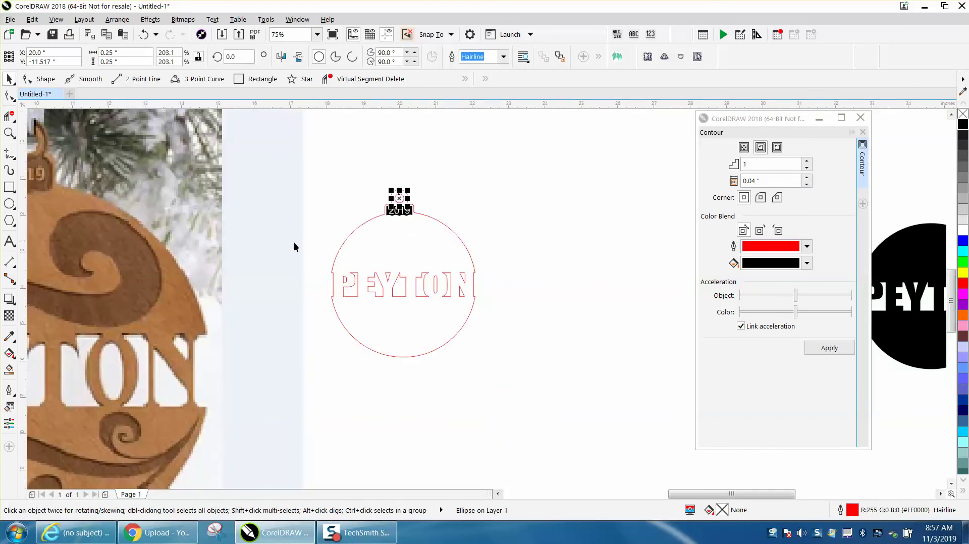
click(861, 117)
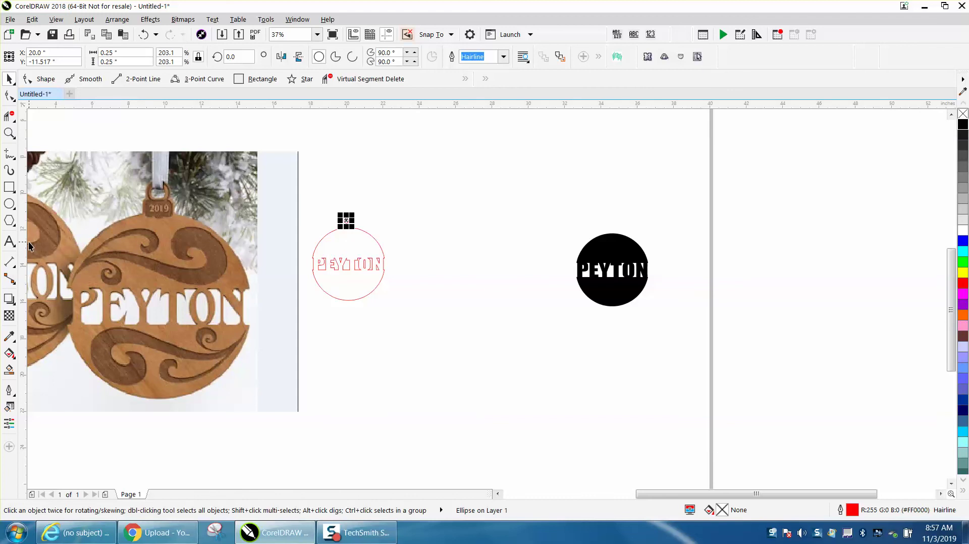
- Create an 'abcdefg' text object beside the ornament and enlarge it
click(9, 241)
click(11, 242)
click(346, 226)
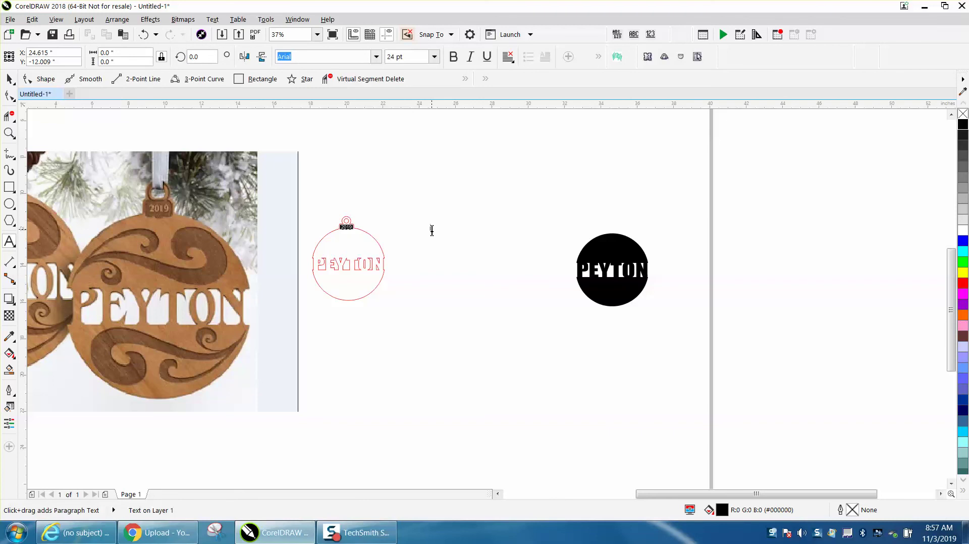
click(433, 230)
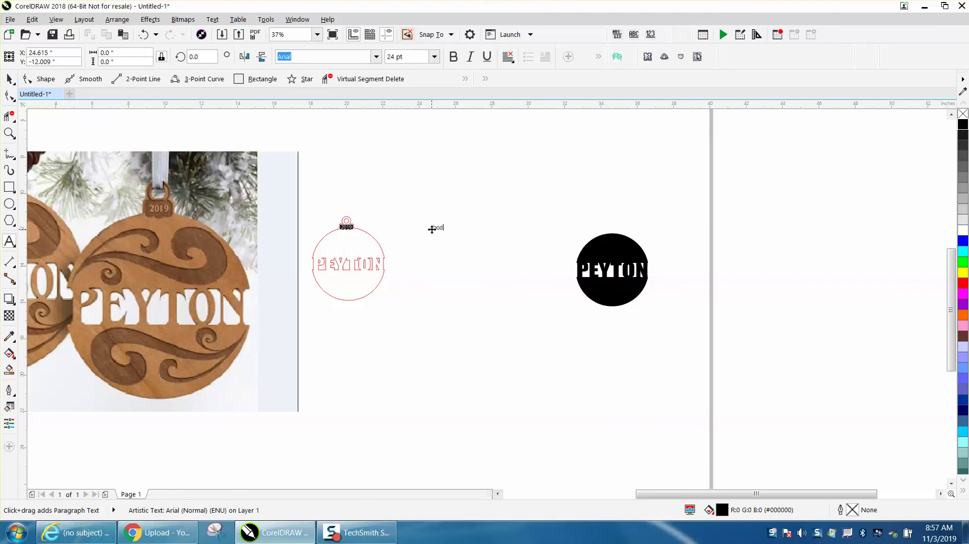
text(abcdefg)
drag(453, 233, 515, 256)
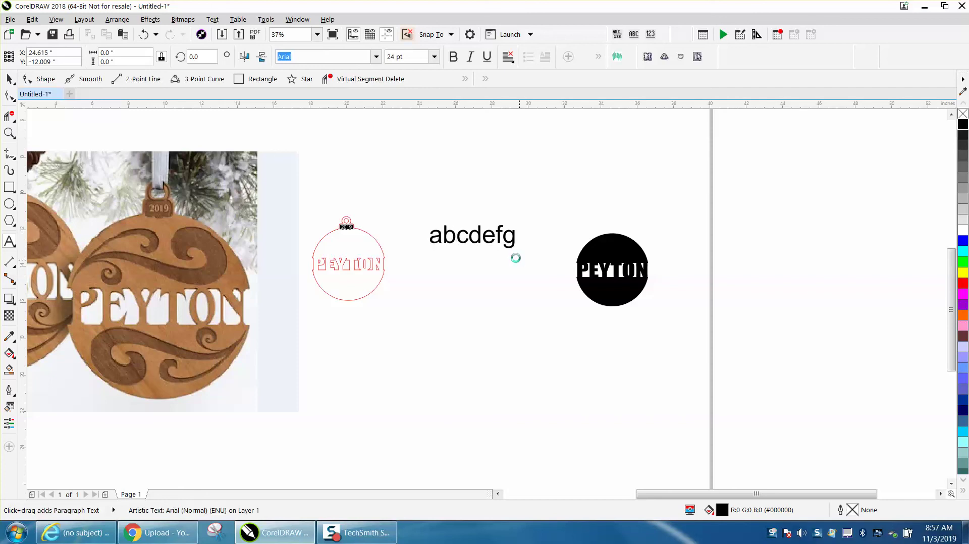
- Pick Wingdings 2 from the font list for the abcdefg text
click(377, 56)
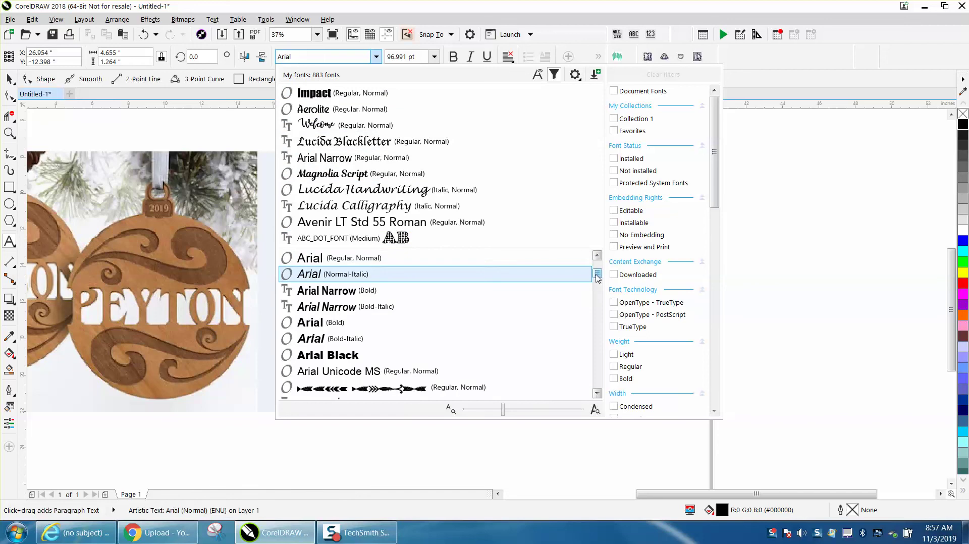
scroll(598, 399, down, 5)
scroll(598, 399, down, 20)
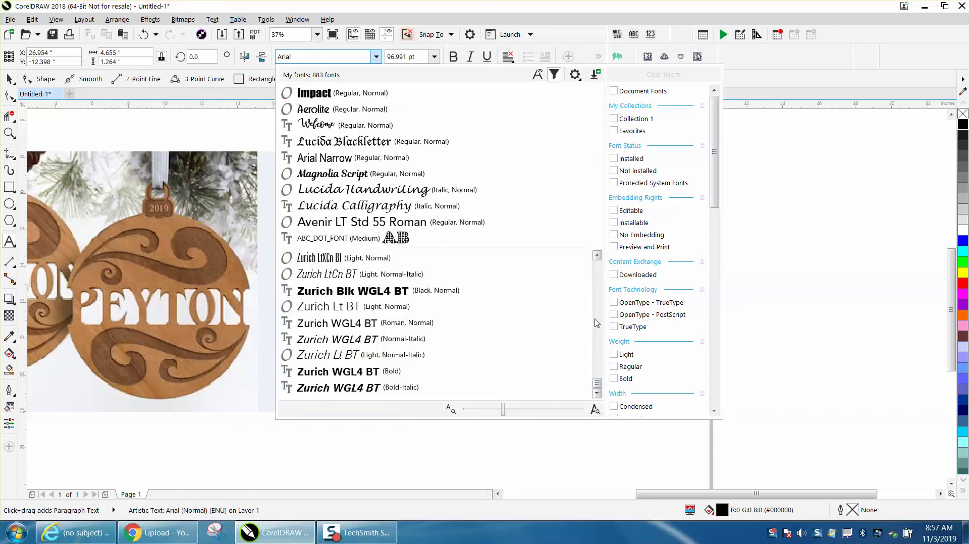
click(597, 256)
click(598, 256)
click(597, 256)
click(597, 256)
click(598, 256)
click(597, 256)
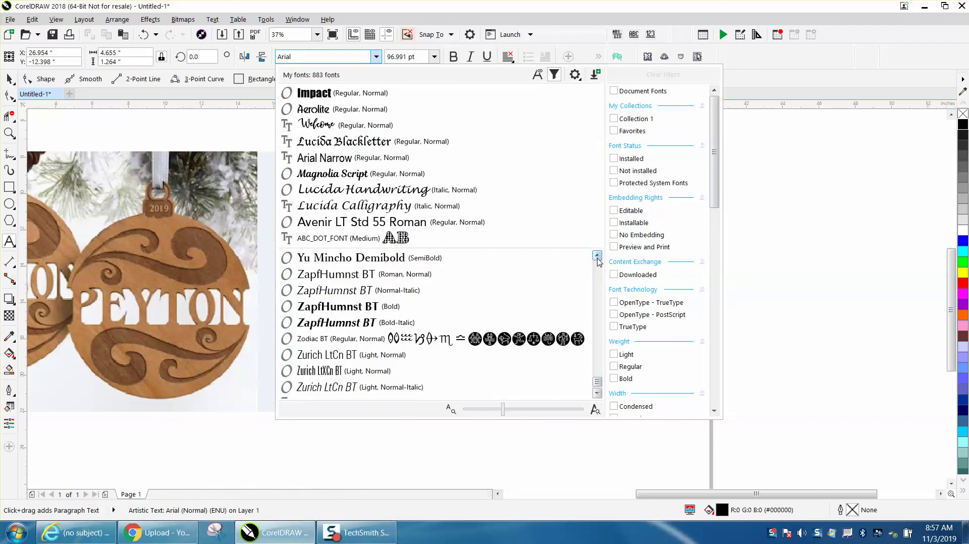
click(598, 256)
click(598, 256)
click(598, 256)
click(598, 256)
click(598, 256)
click(598, 256)
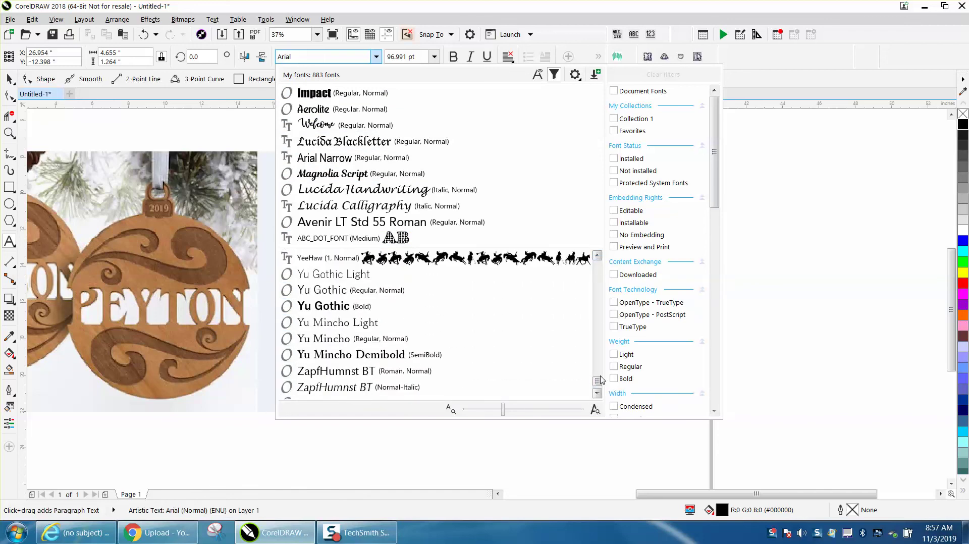
scroll(600, 384, up, 3)
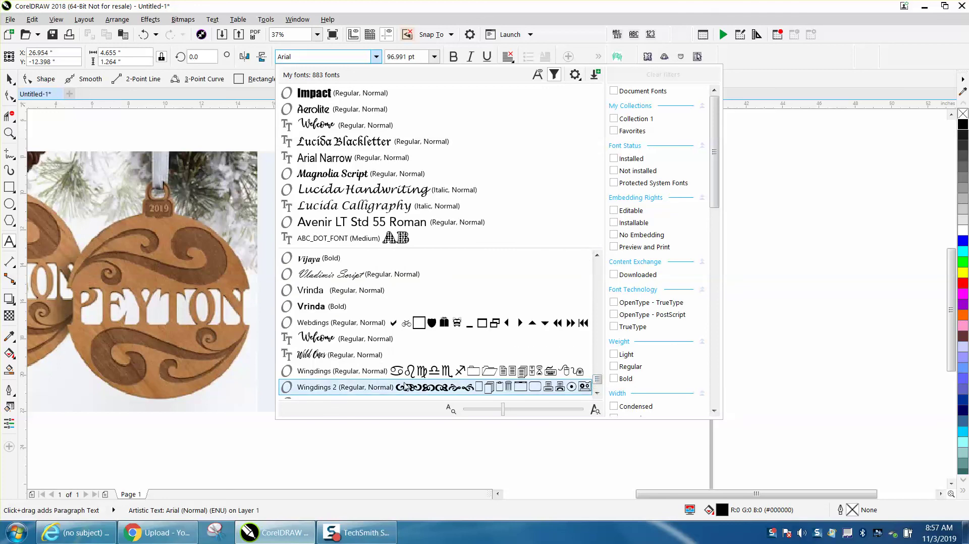
click(375, 388)
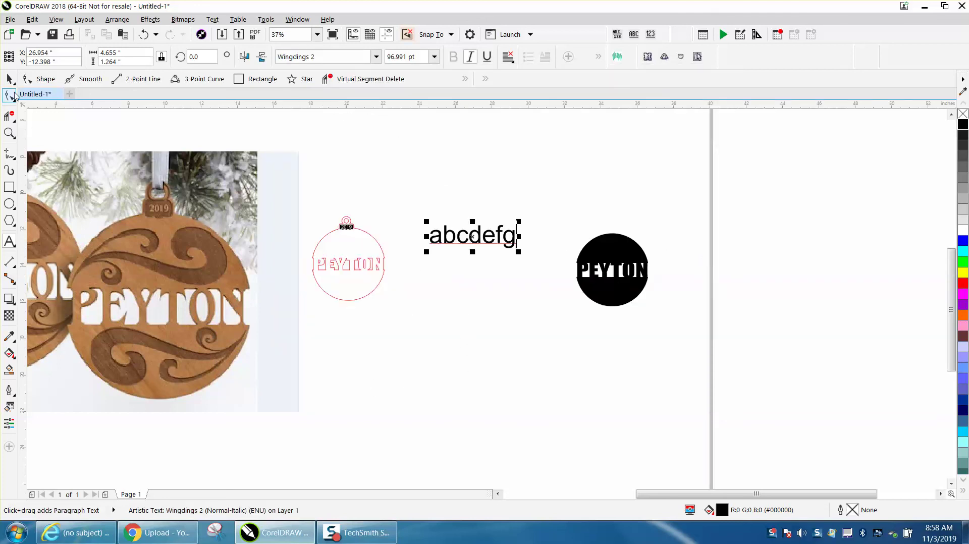
- Apply Wingdings 2 to the whole abcdefg object and move the swirl row above the ornament
click(9, 80)
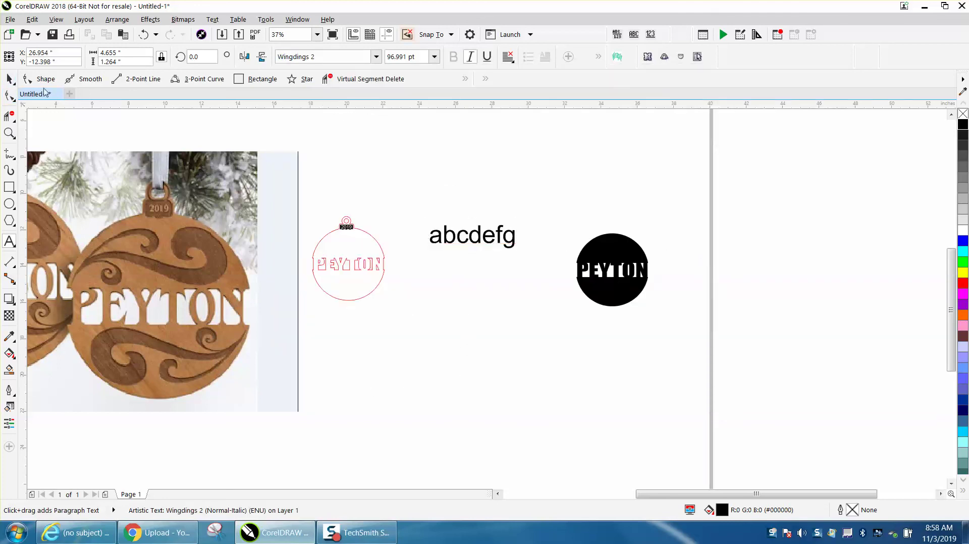
click(376, 57)
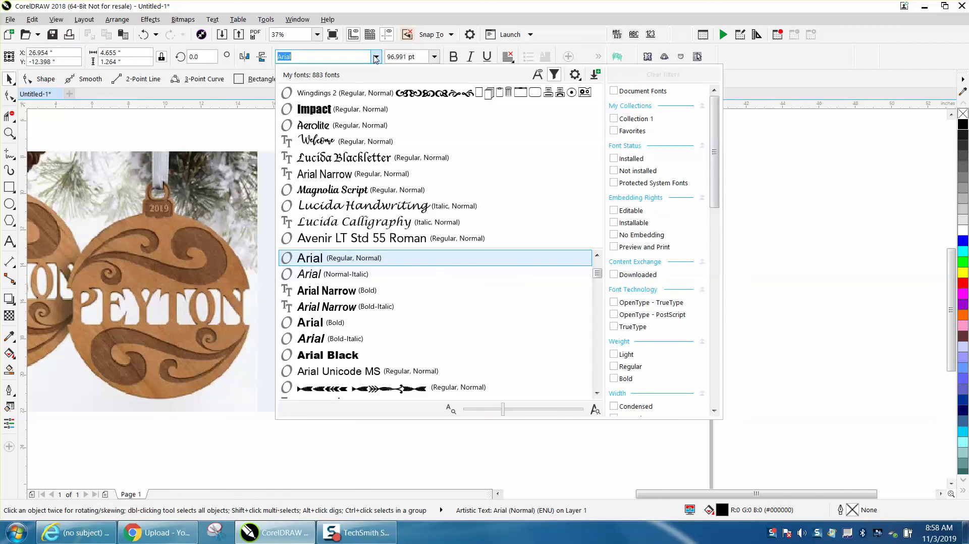
click(334, 98)
click(553, 195)
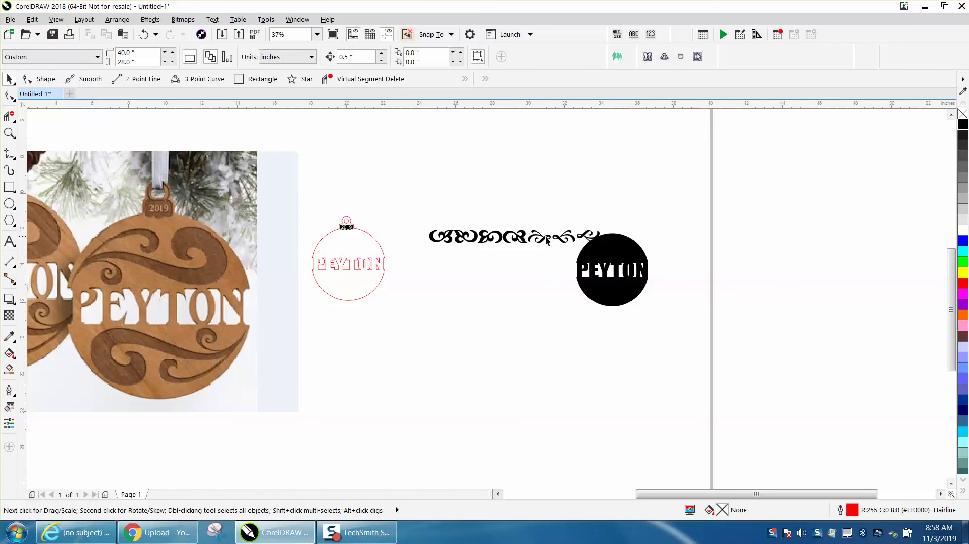
drag(545, 235, 482, 198)
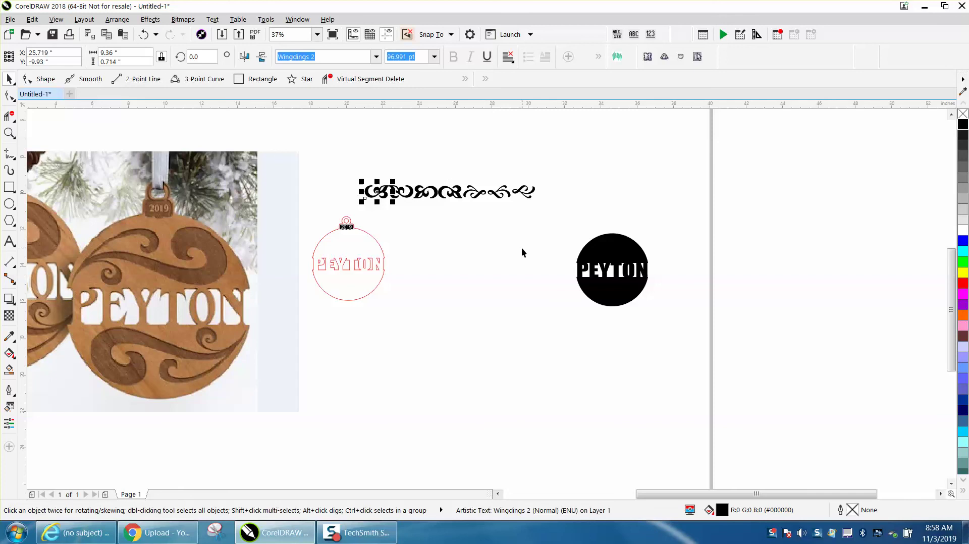
- Place one swirl glyph on the ornament, centre it, and raise it above PEYTON
drag(481, 191, 345, 246)
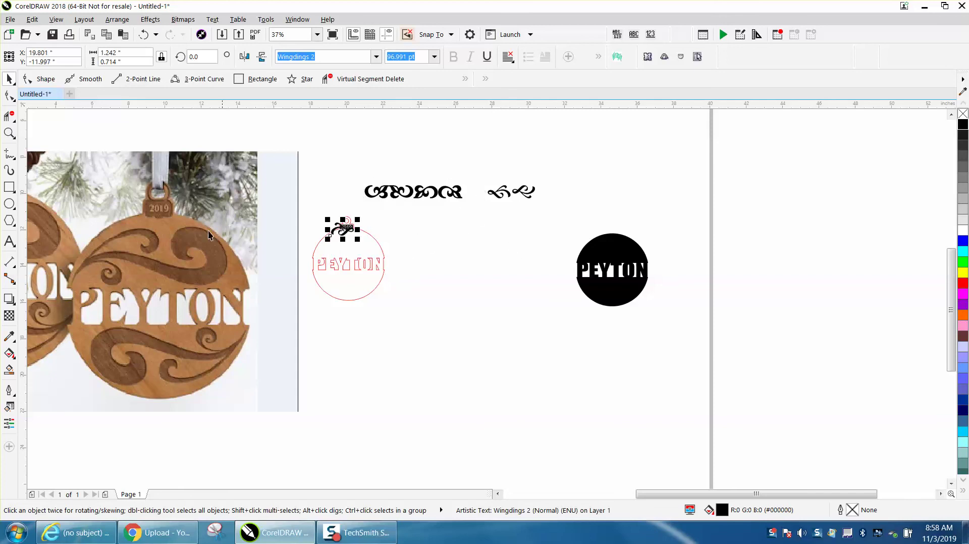
click(10, 132)
drag(276, 204, 513, 313)
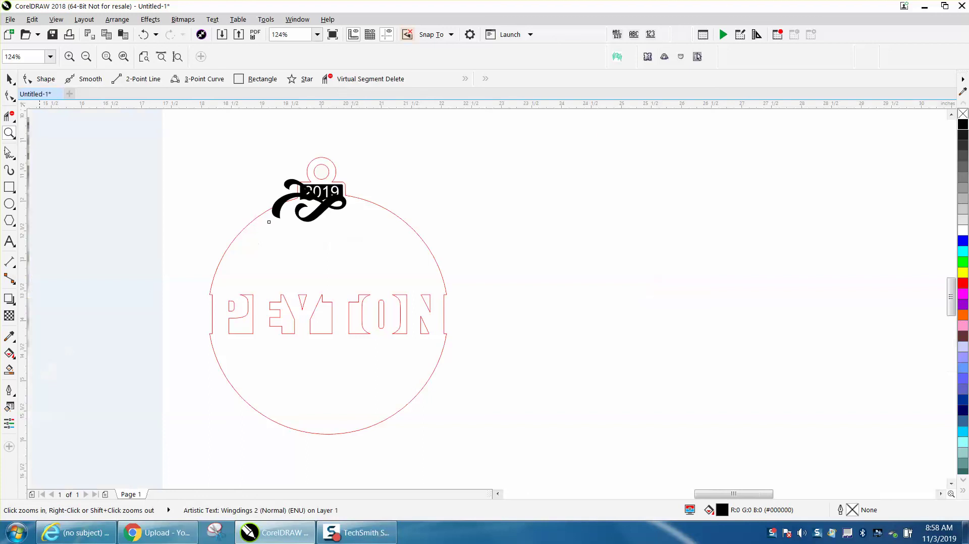
click(9, 80)
click(319, 208)
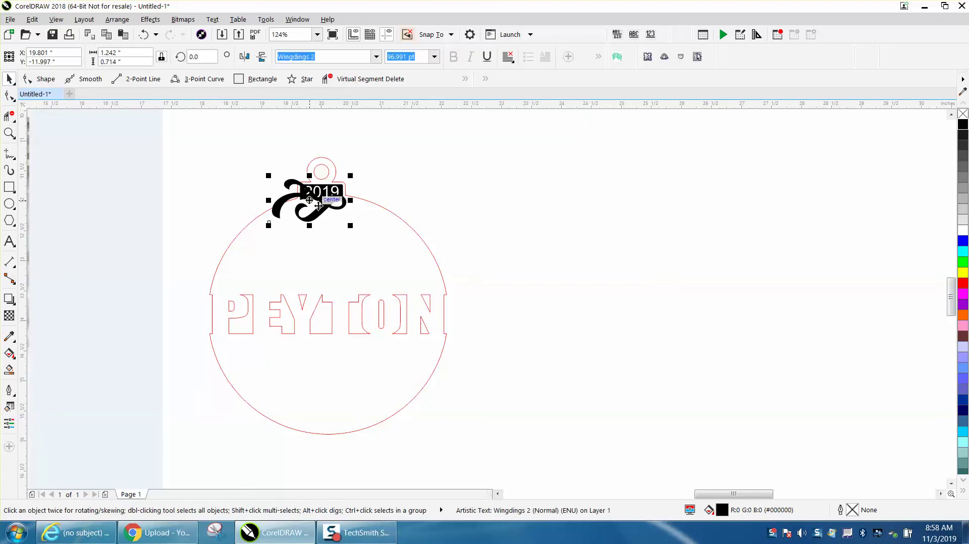
drag(318, 206, 424, 256)
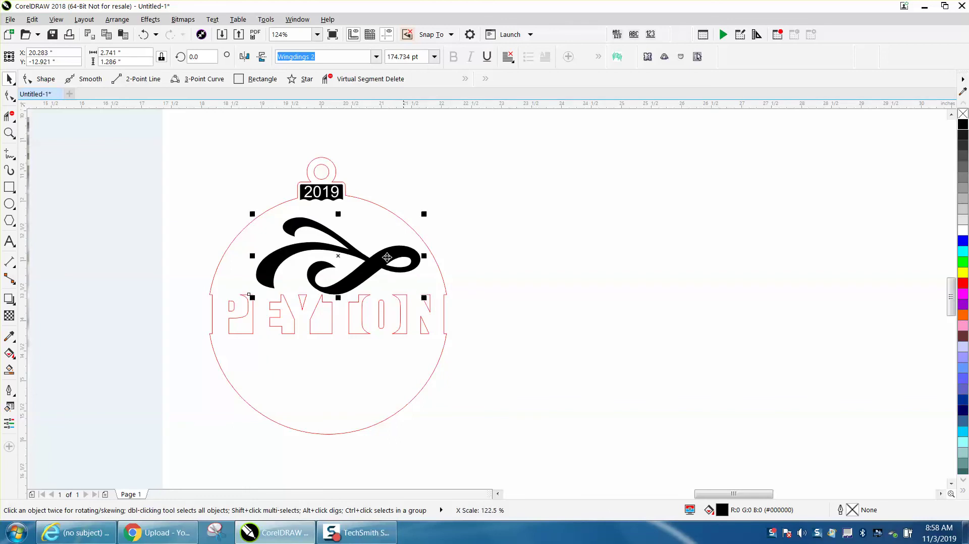
key(p)
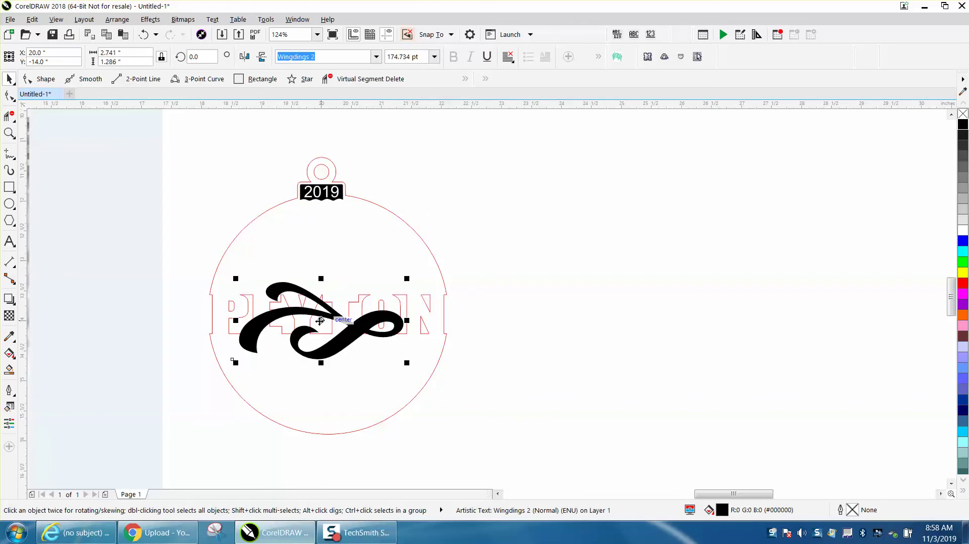
drag(321, 320, 334, 249)
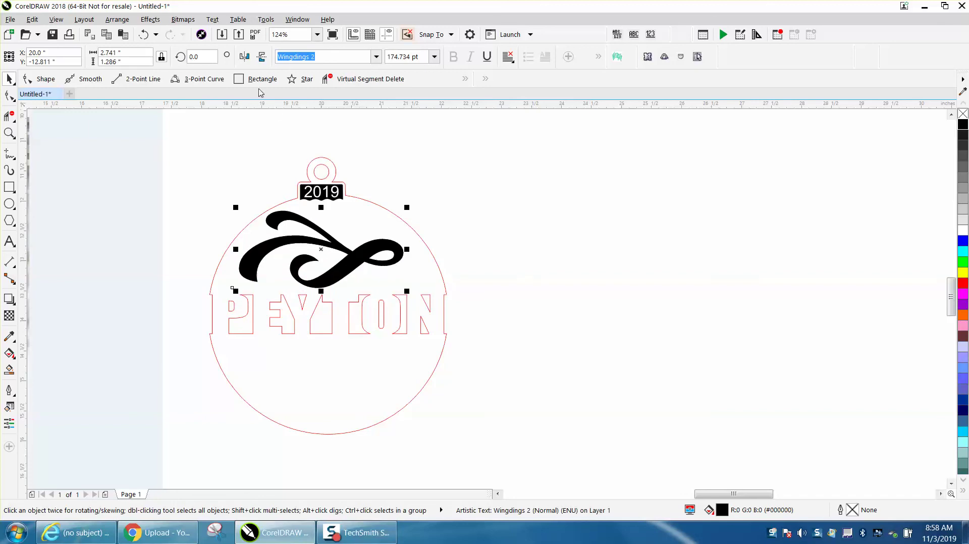
- Make a vertically mirrored copy below PEYTON and flip it horizontally
click(262, 57)
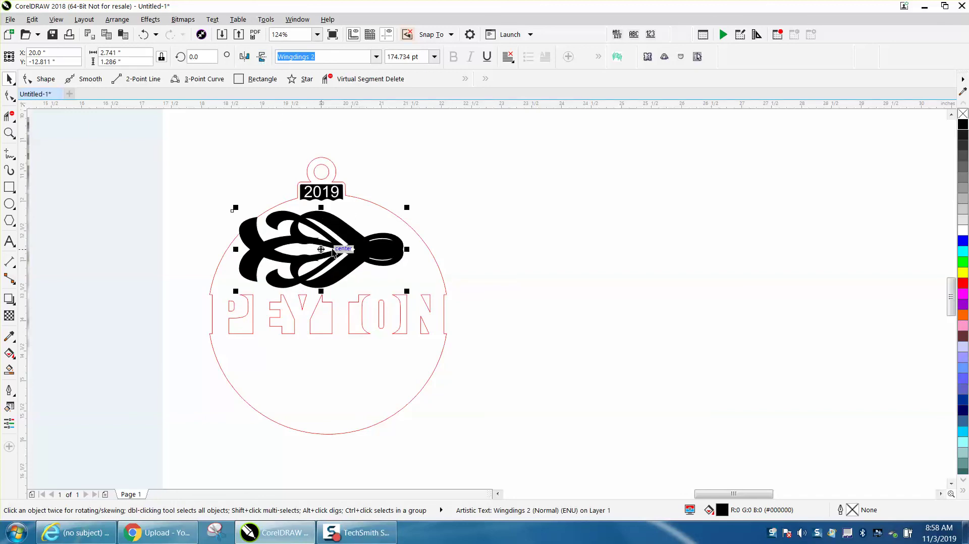
drag(332, 251, 331, 384)
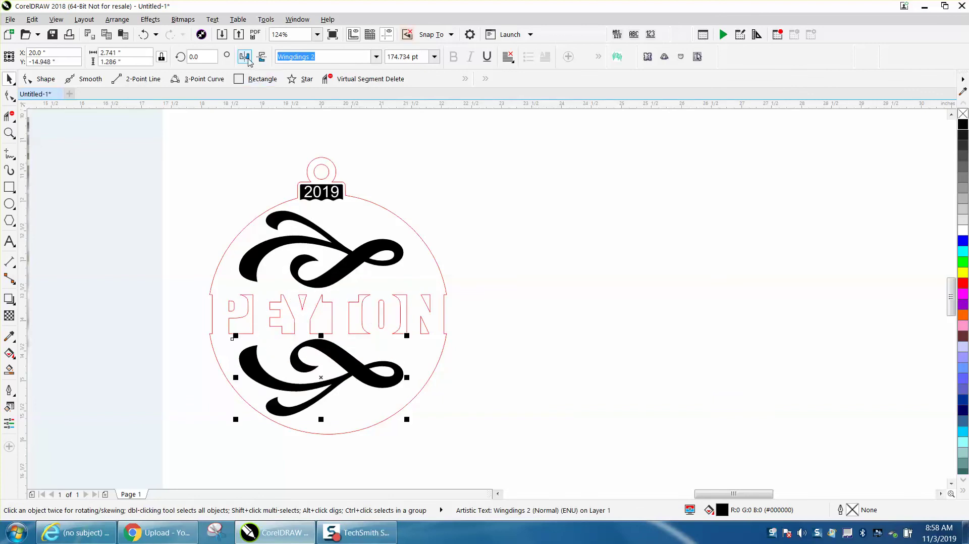
click(247, 58)
click(586, 205)
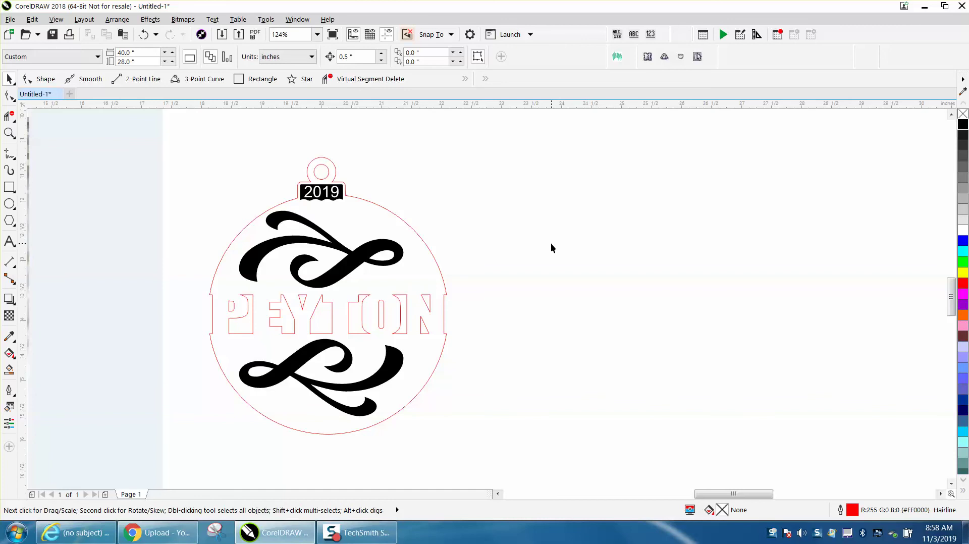
- Zoom out, select the leftover Wingdings 2 swirl row, and open the Text menu
scroll(412, 361, down, 2)
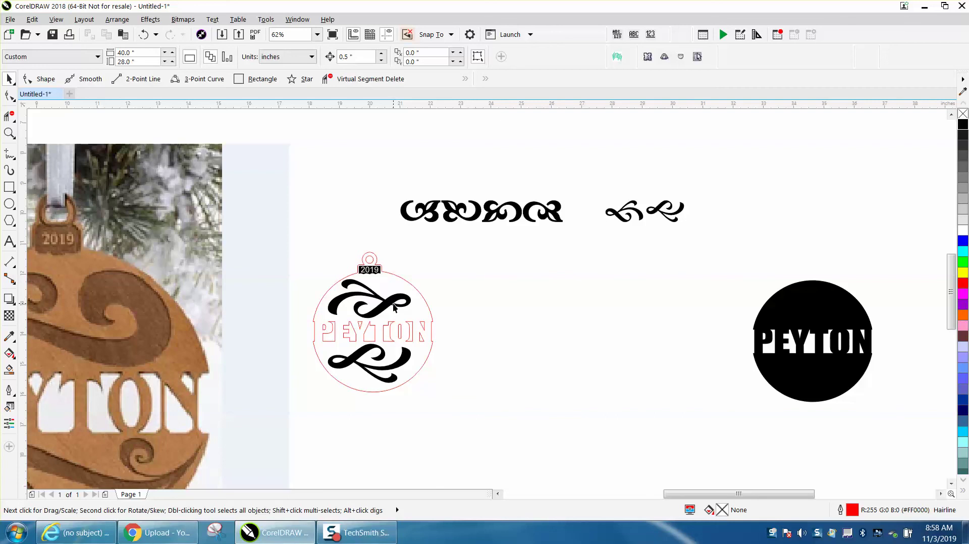
scroll(412, 312, down, 2)
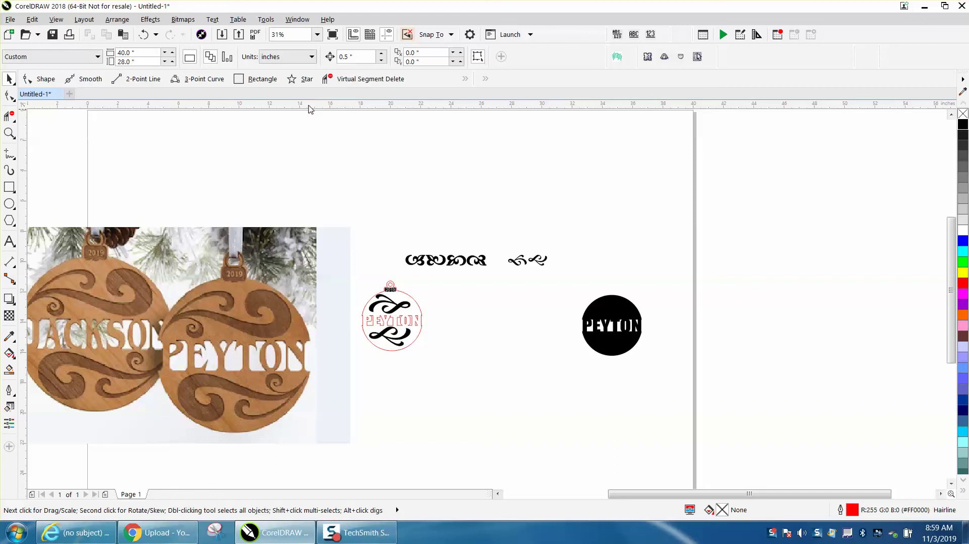
click(434, 272)
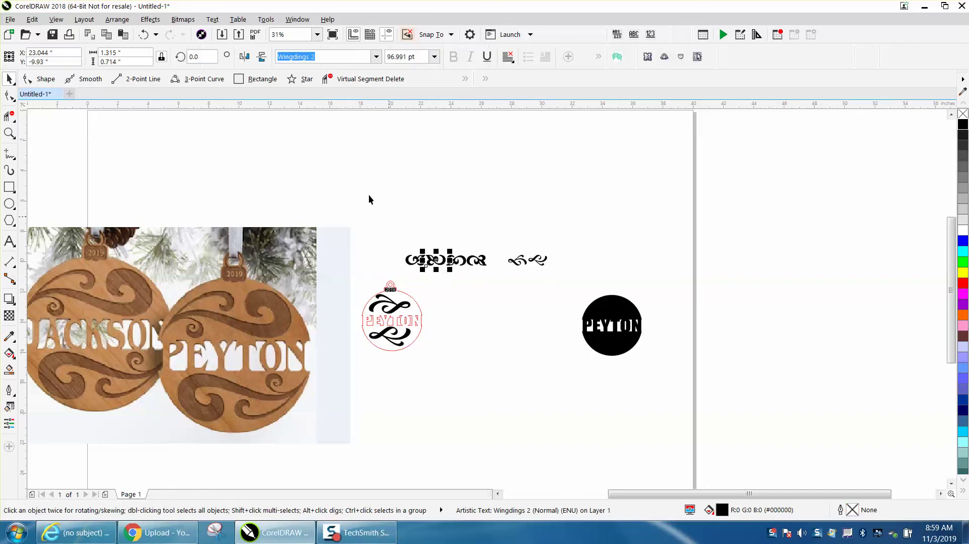
click(212, 20)
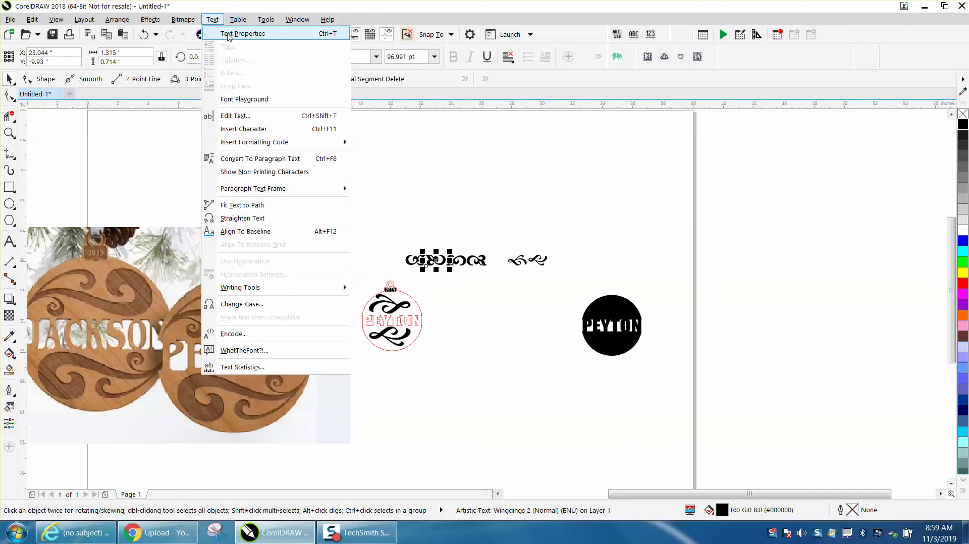
- Open Text Properties with the Character section collapsed, then zoom in on the ornament
key(Escape)
key(ctrl+i)
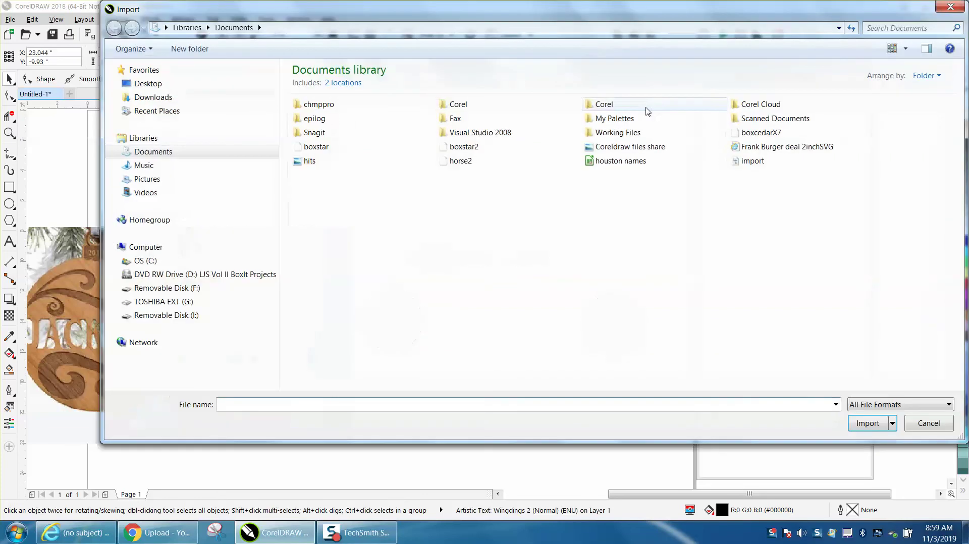
key(Escape)
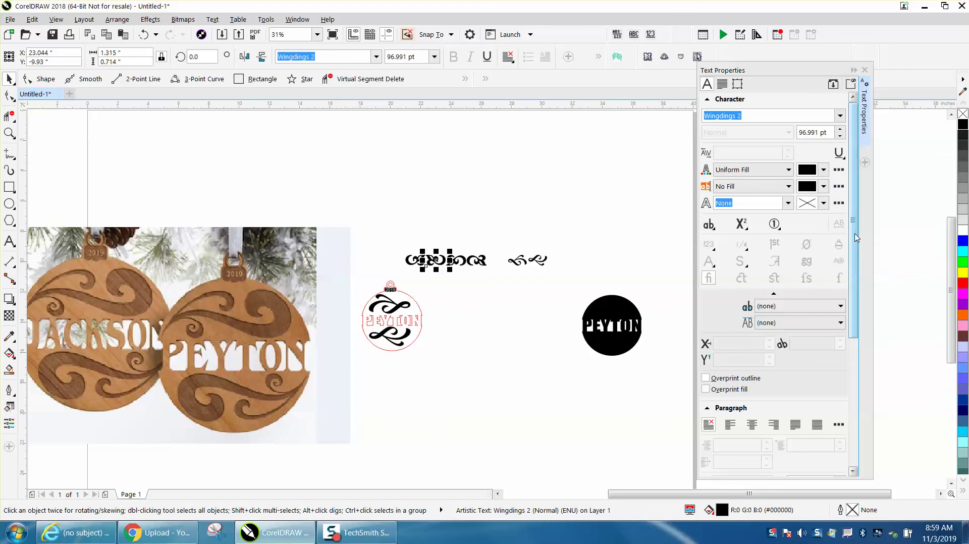
click(708, 99)
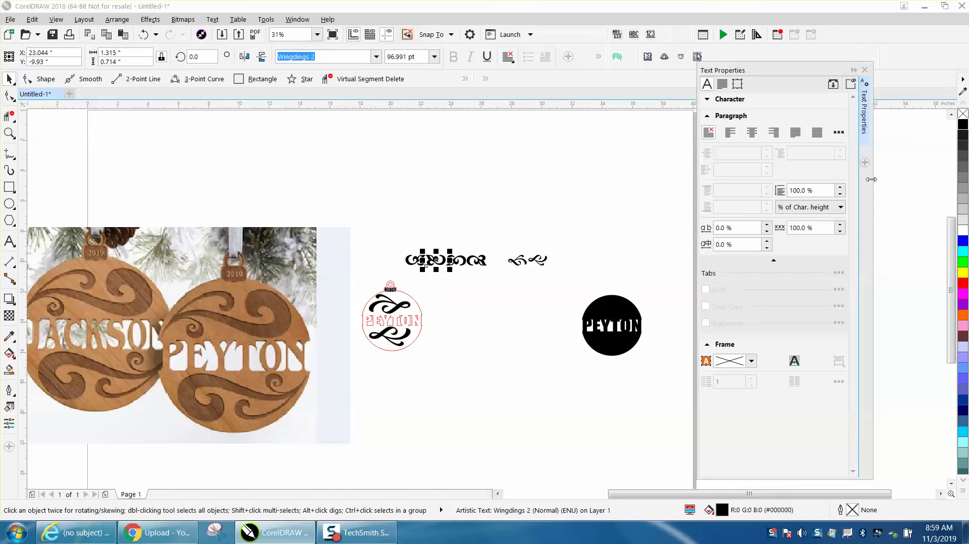
click(9, 133)
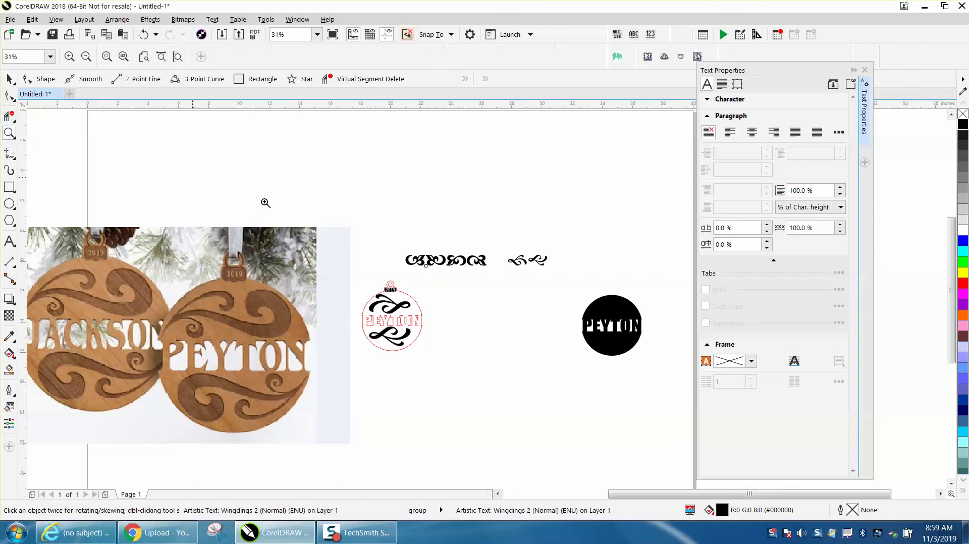
drag(359, 241, 584, 376)
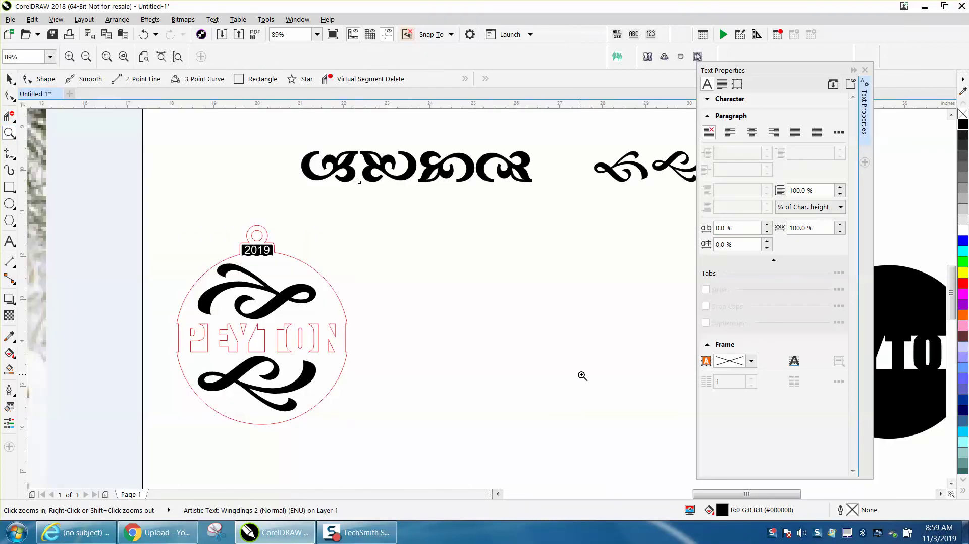
drag(154, 215, 435, 450)
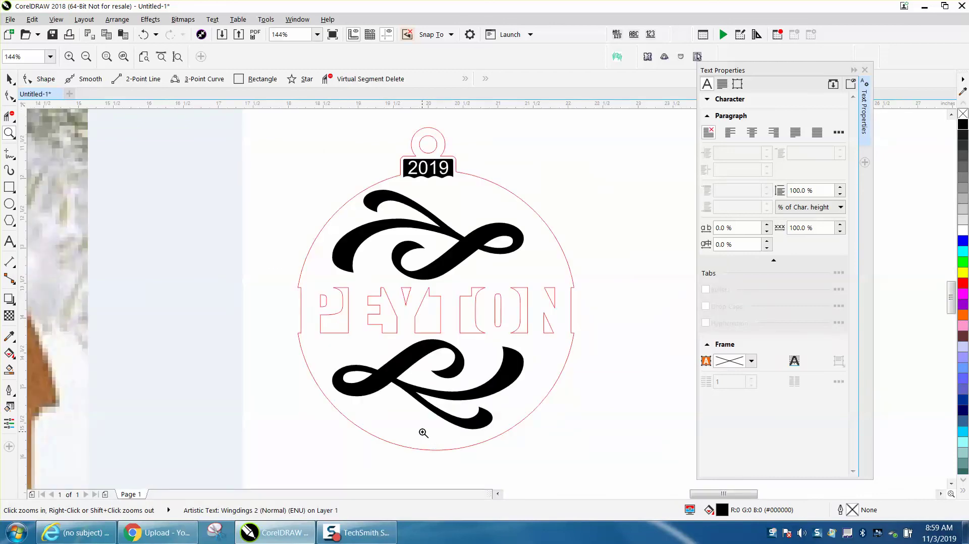